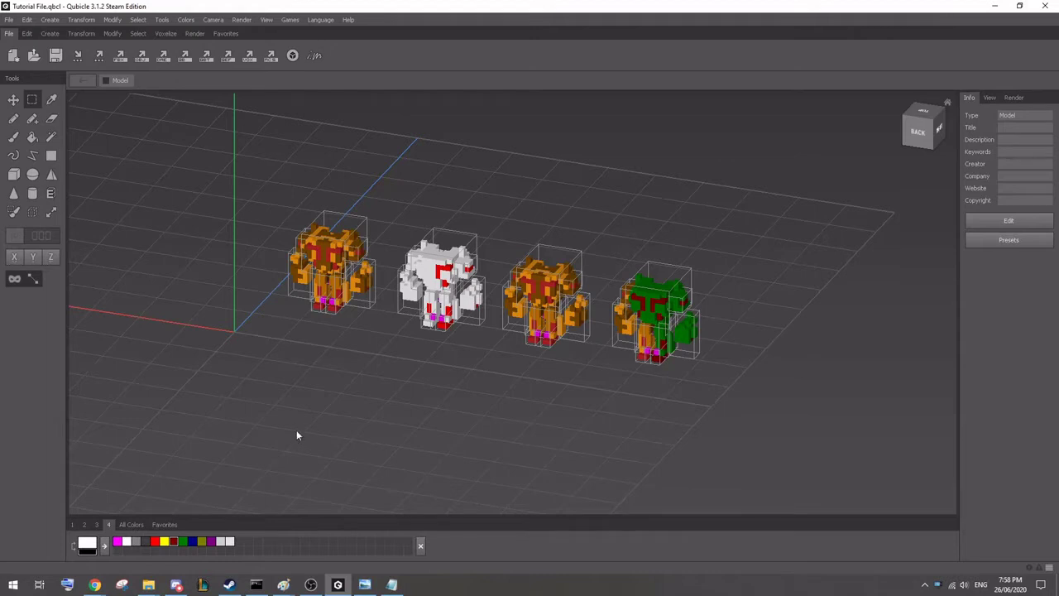
left_click(319, 247)
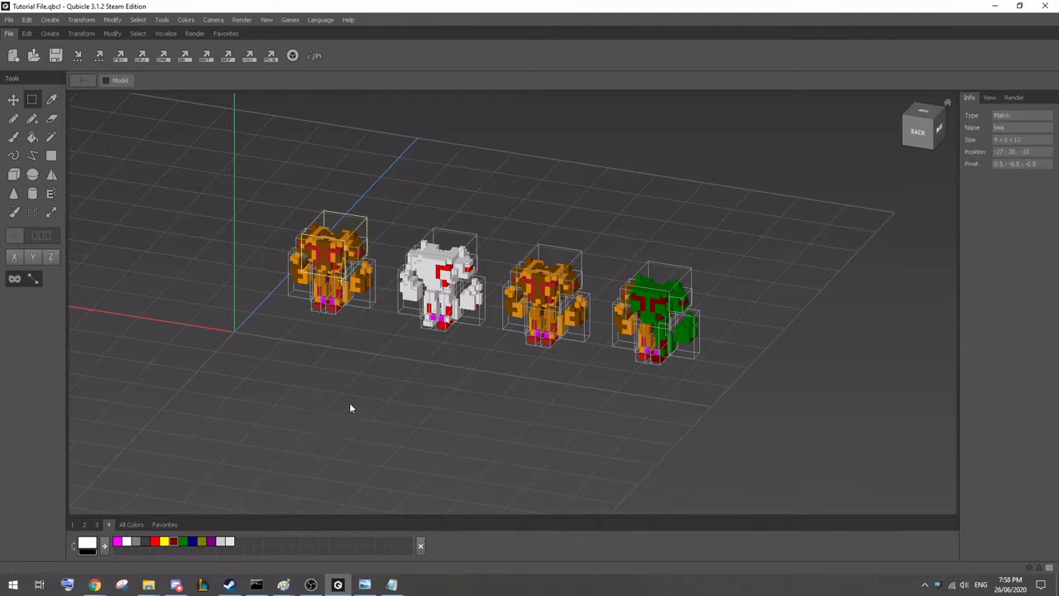
left_click(1018, 127)
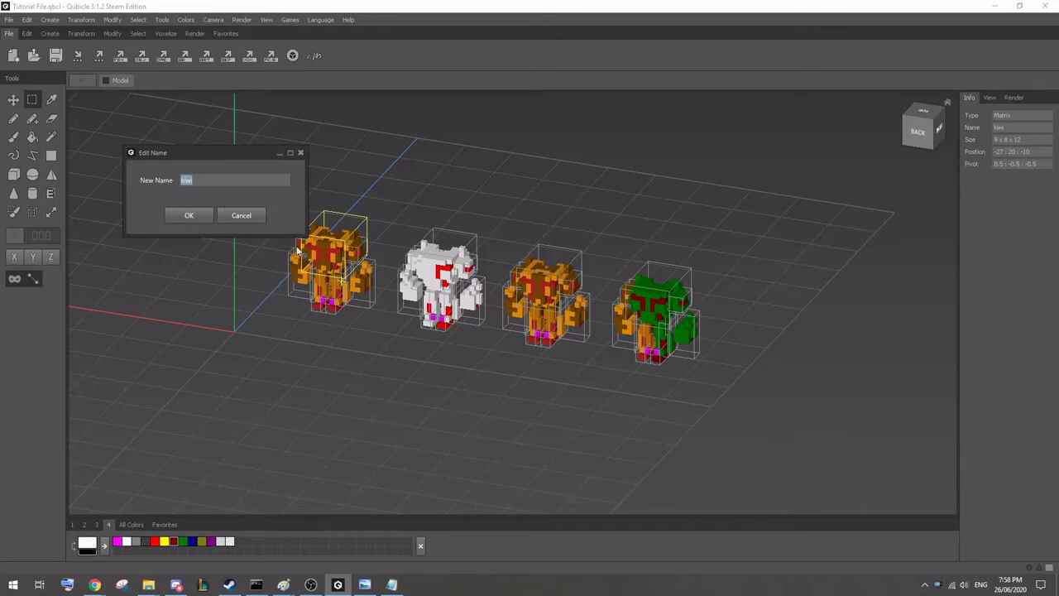
left_click(239, 216)
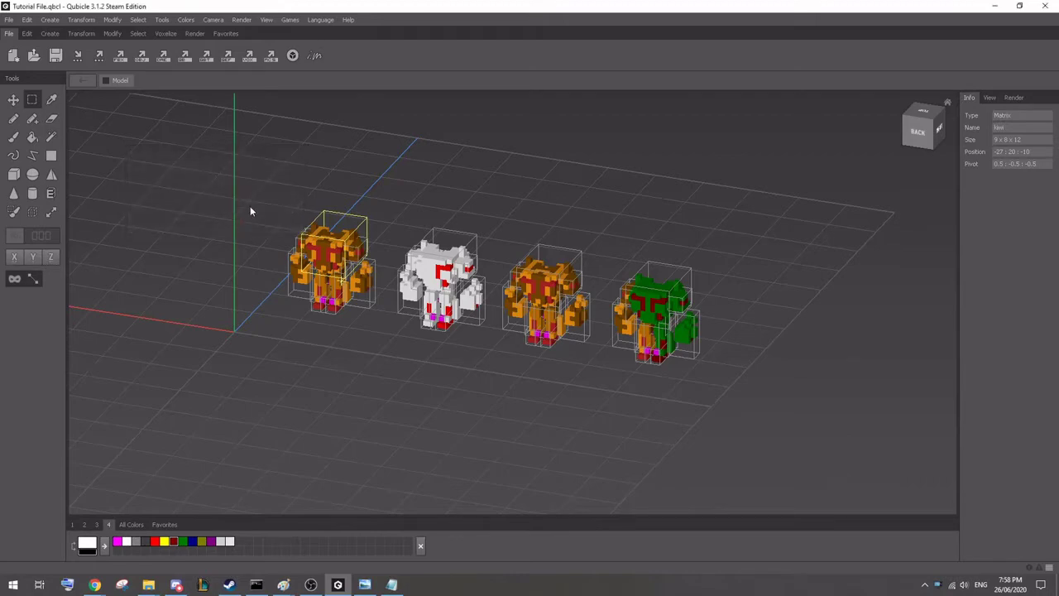
Open the torso matrix of the first orange figure for editing and start a Qubicle Binary export of it.
double_click(321, 258)
right_click_drag(341, 262, 518, 321)
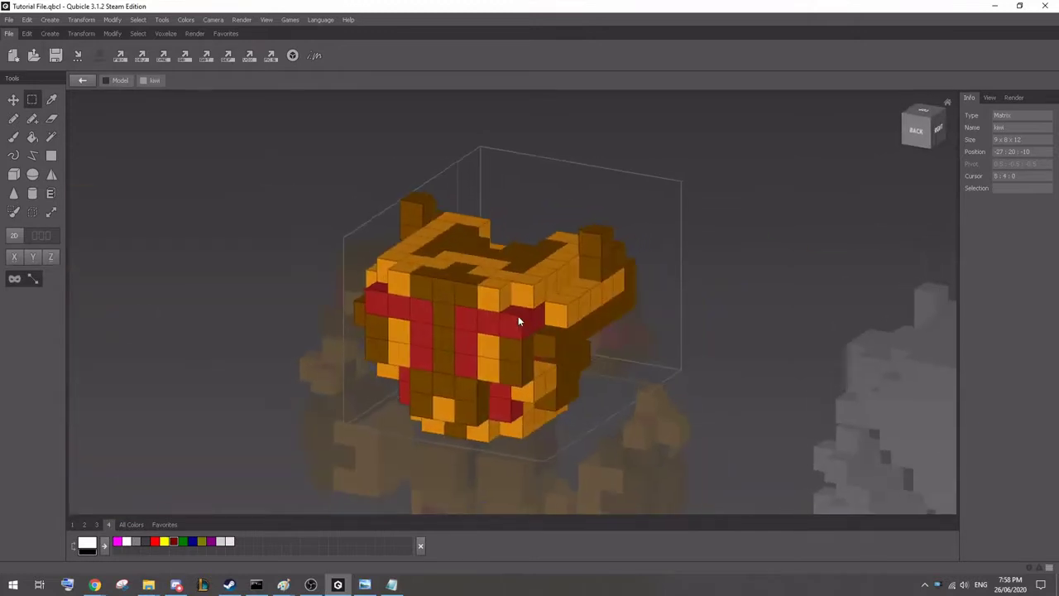
left_click(186, 55)
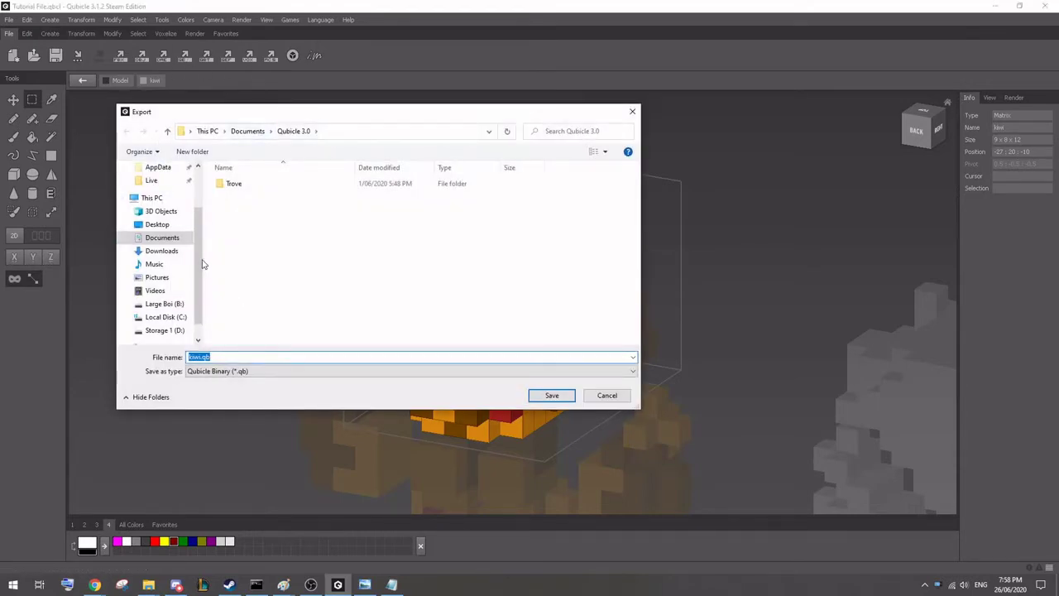
Browse the export location to Live/qbexport/Trove Modding Files/Costumes/Neon ninja/Tutorial Project/V1/QB.
scroll(190, 257, "down", 2)
scroll(186, 231, "up", 5)
left_click(151, 241)
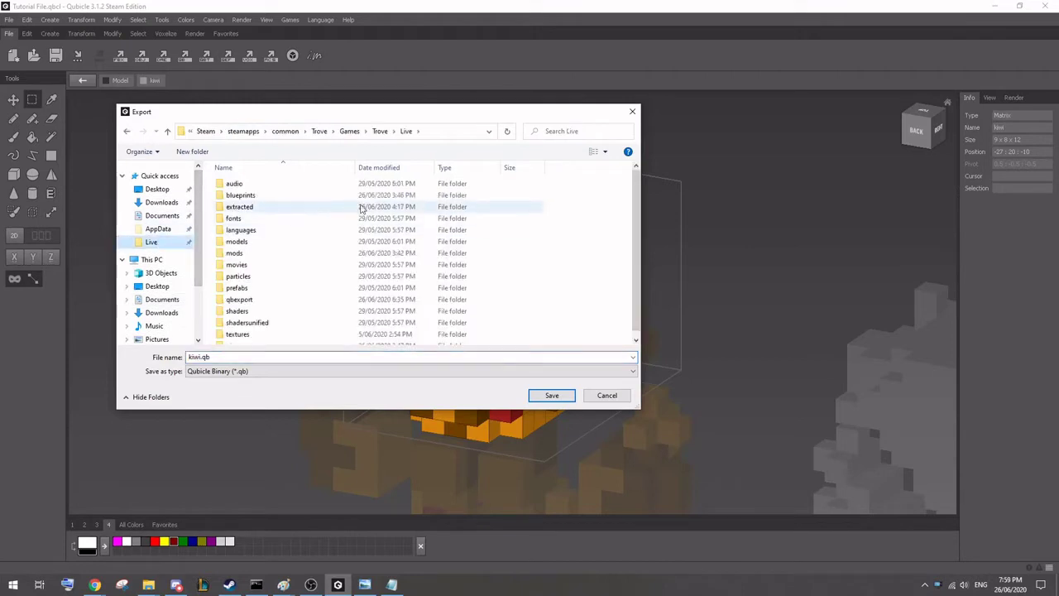
scroll(629, 270, "down", 1)
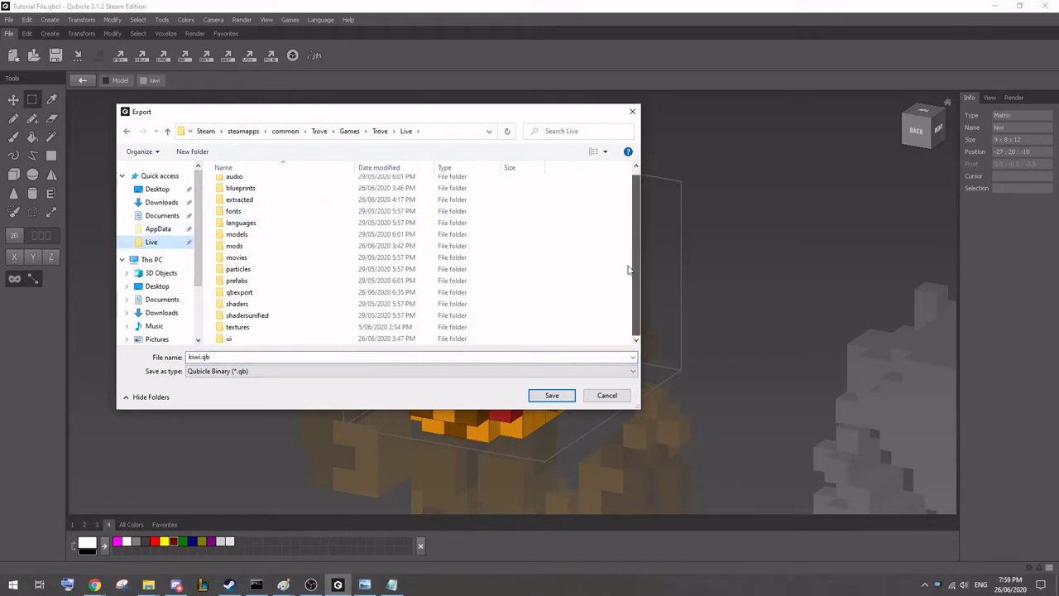
double_click(263, 293)
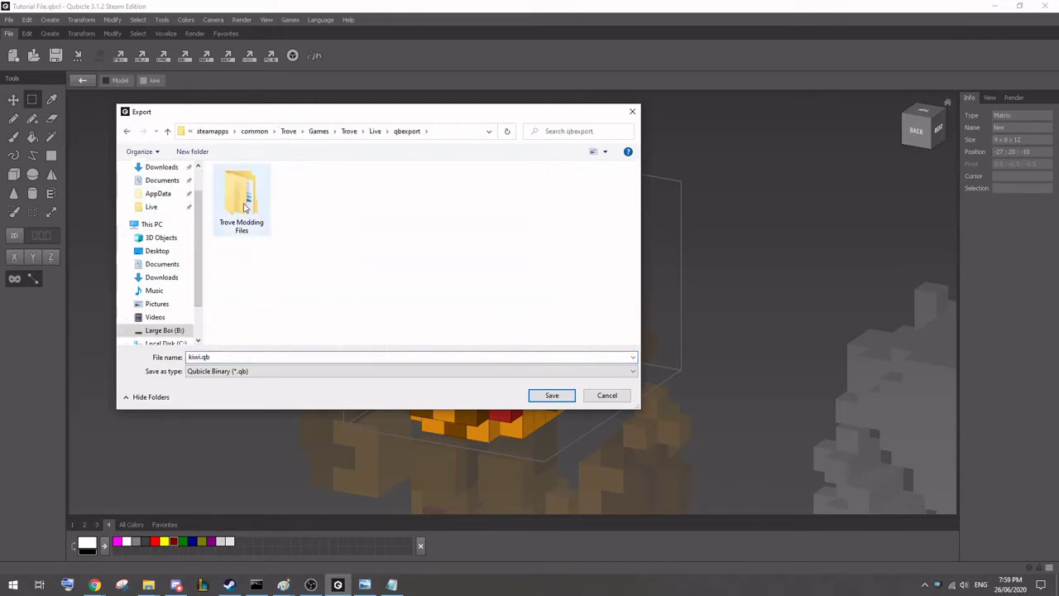
double_click(243, 207)
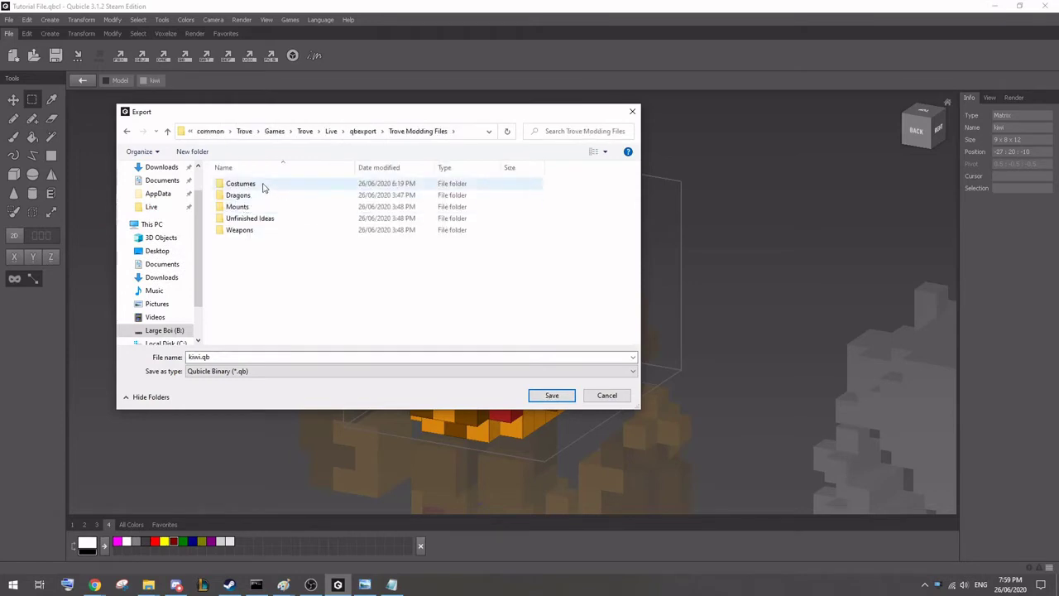
double_click(263, 187)
double_click(264, 187)
double_click(263, 187)
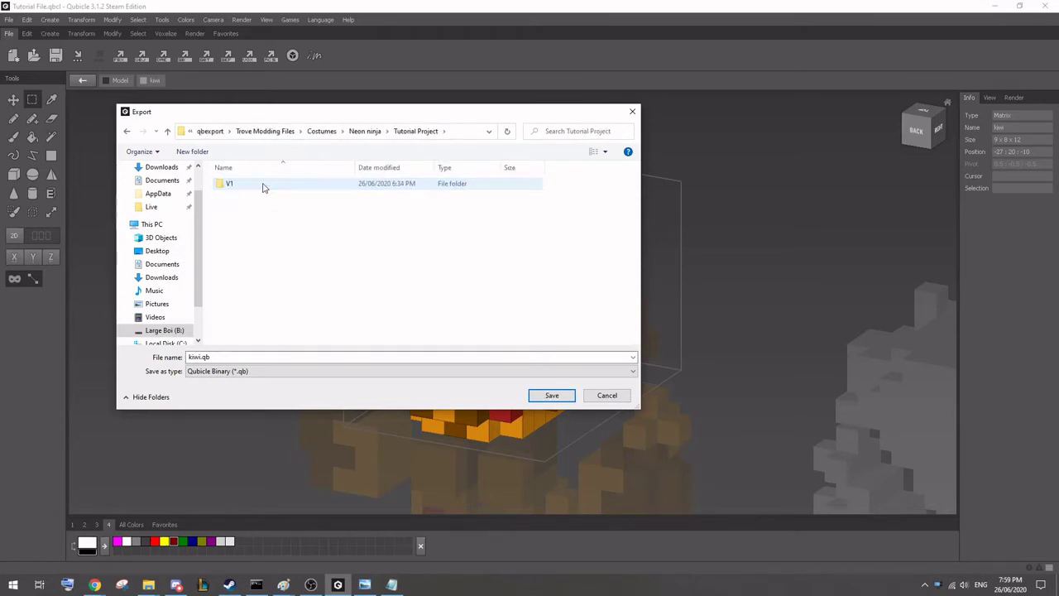
double_click(263, 187)
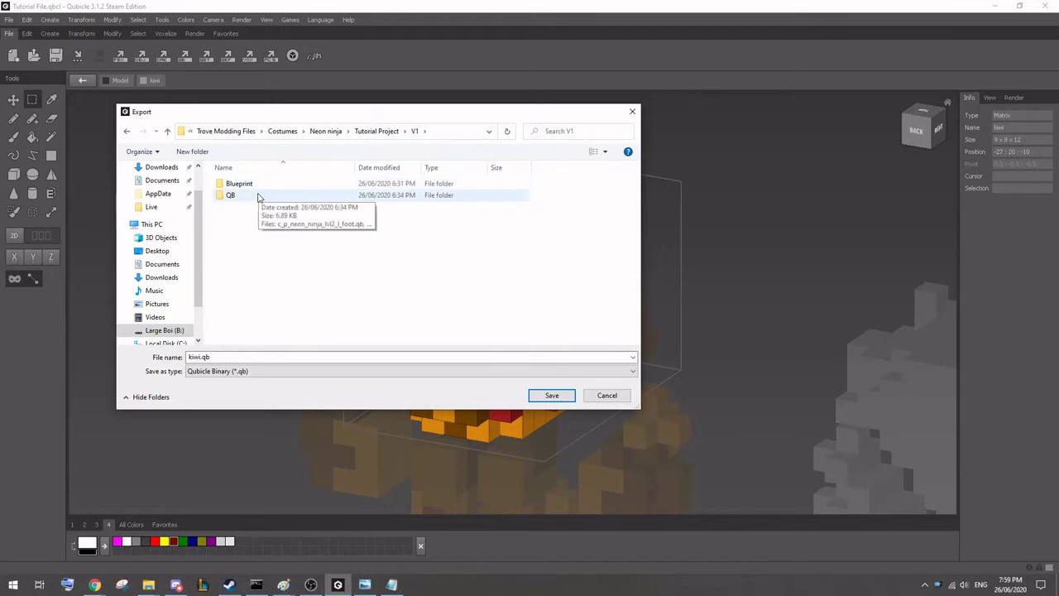
double_click(265, 195)
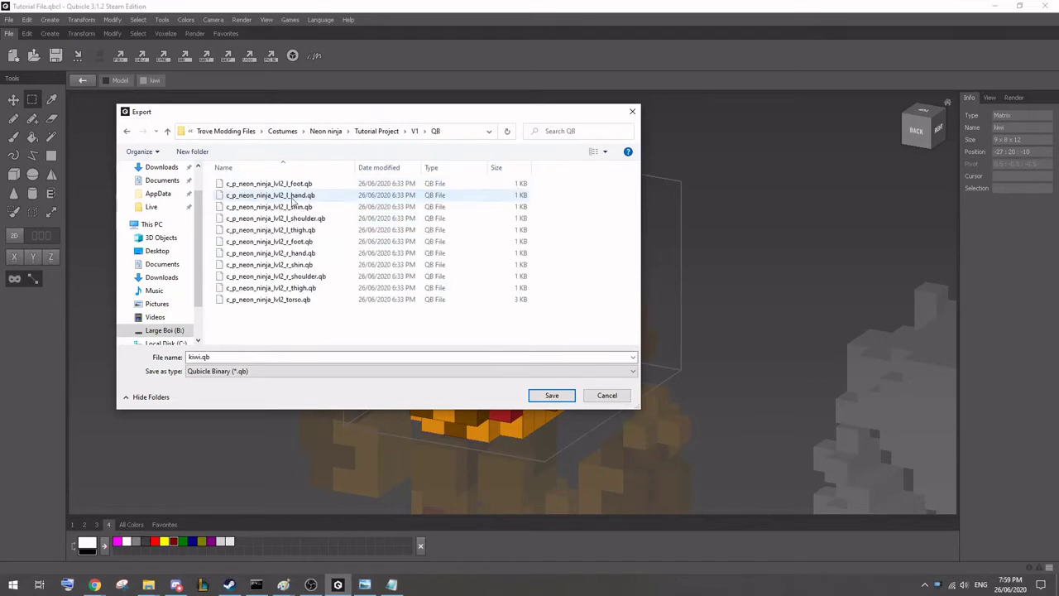
Create a folder named Edited inside the QB folder.
right_click(246, 332)
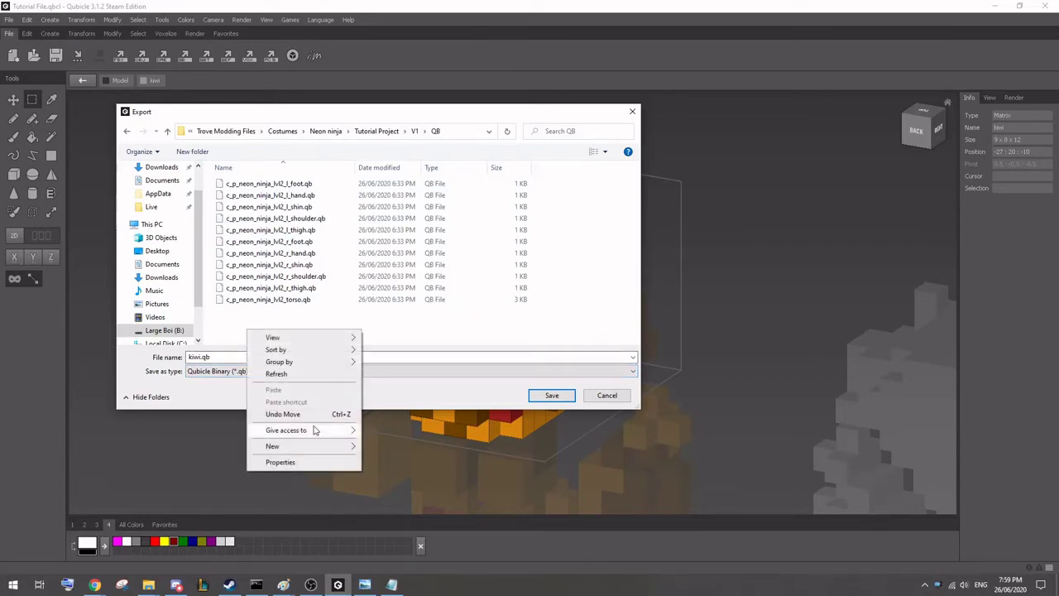
mouse_move(315, 441)
left_click(406, 444)
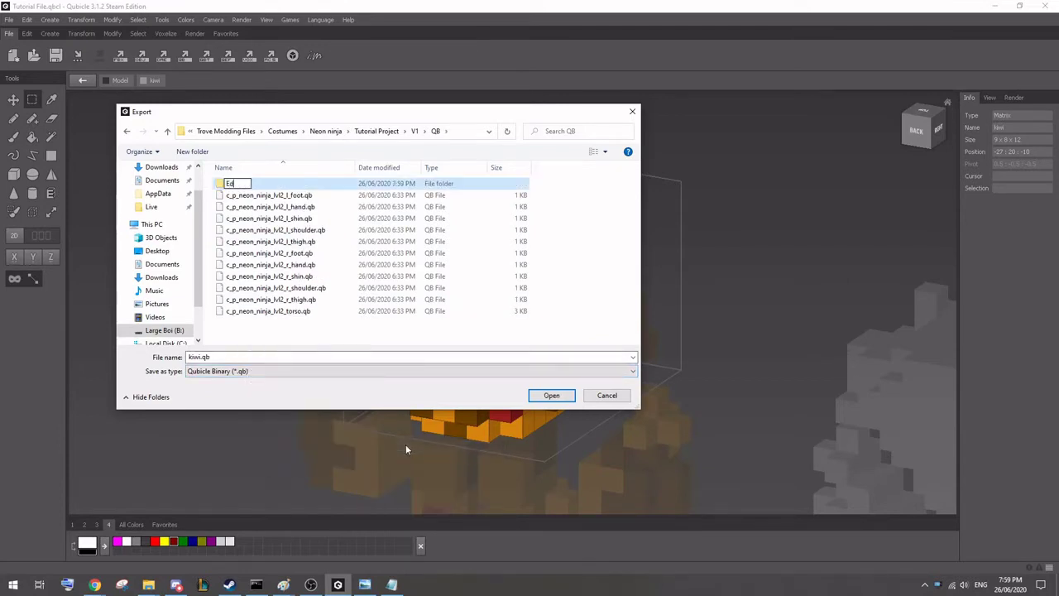
key("Return")
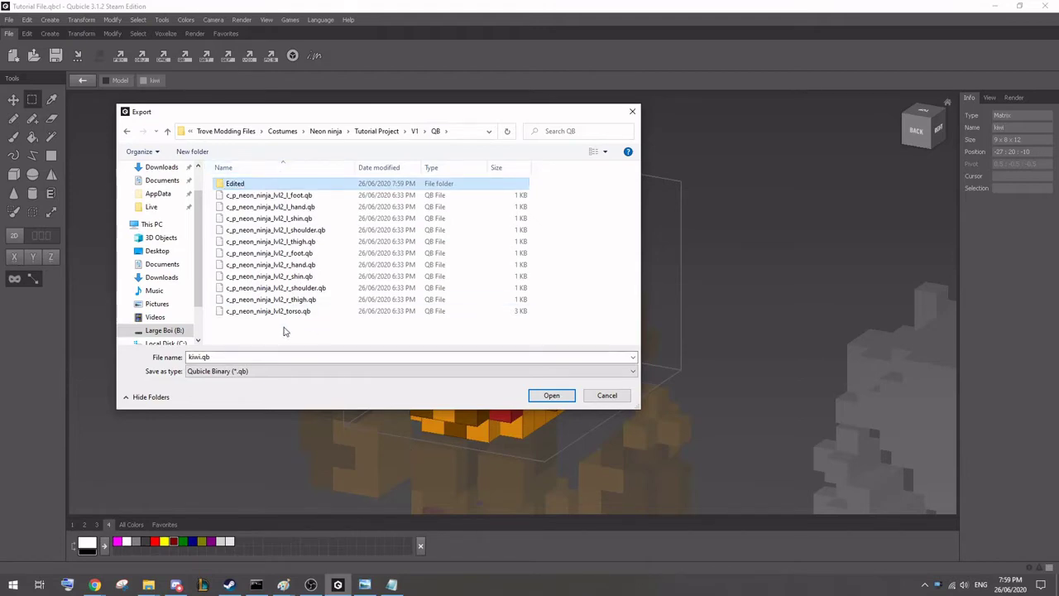
Export the torso into the Edited folder as c_p_neon_ninja_lvl2_torso.qb with the default options and leave the matrix editor.
mouse_move(441, 115)
left_mouse_down()
mouse_move(1058, 278)
mouse_move(439, 133)
left_mouse_up()
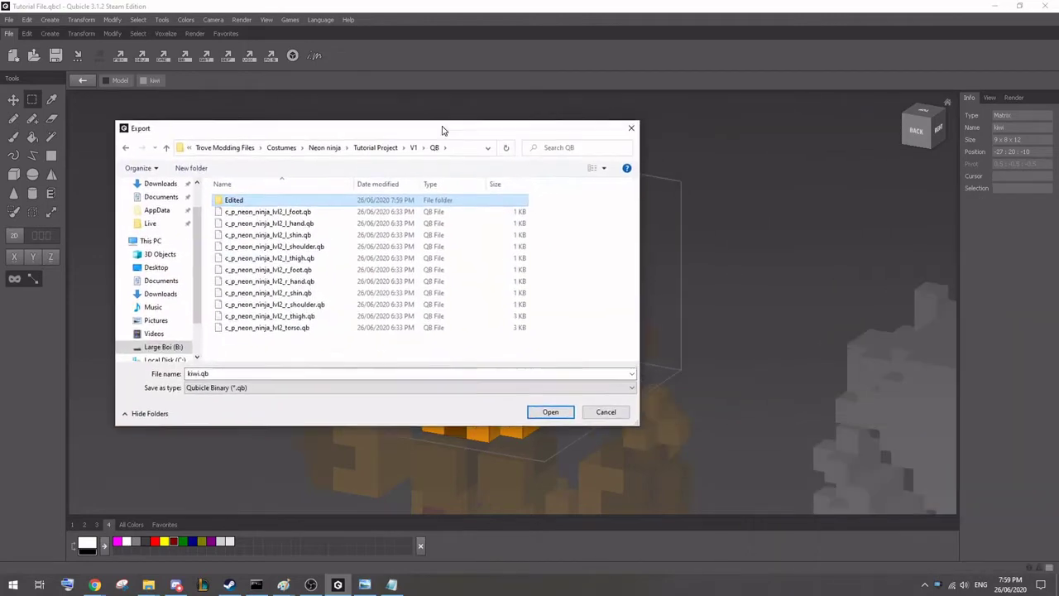
left_click(295, 330)
double_click(231, 202)
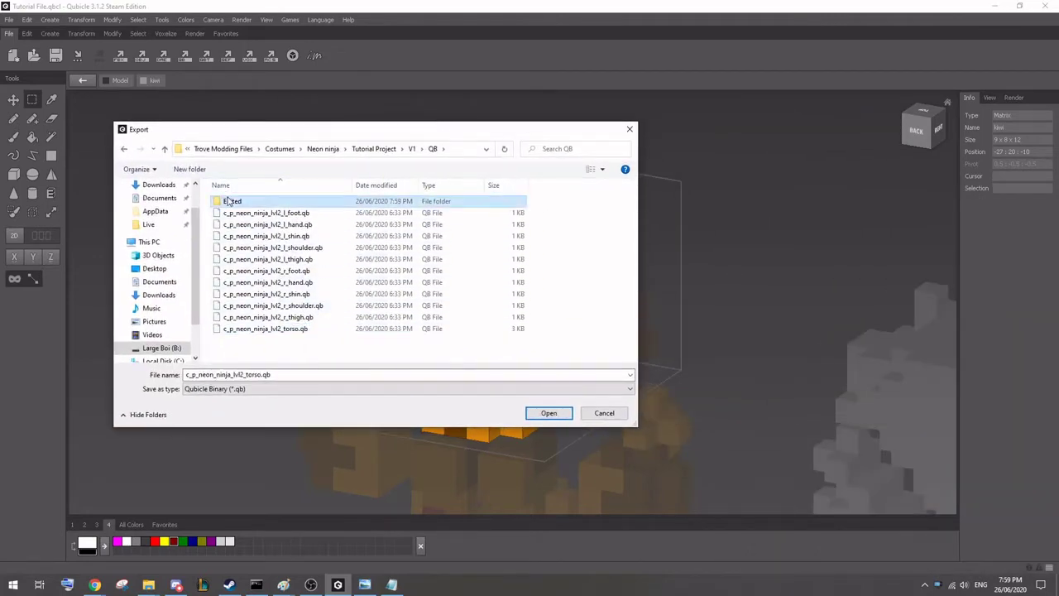
left_click(548, 412)
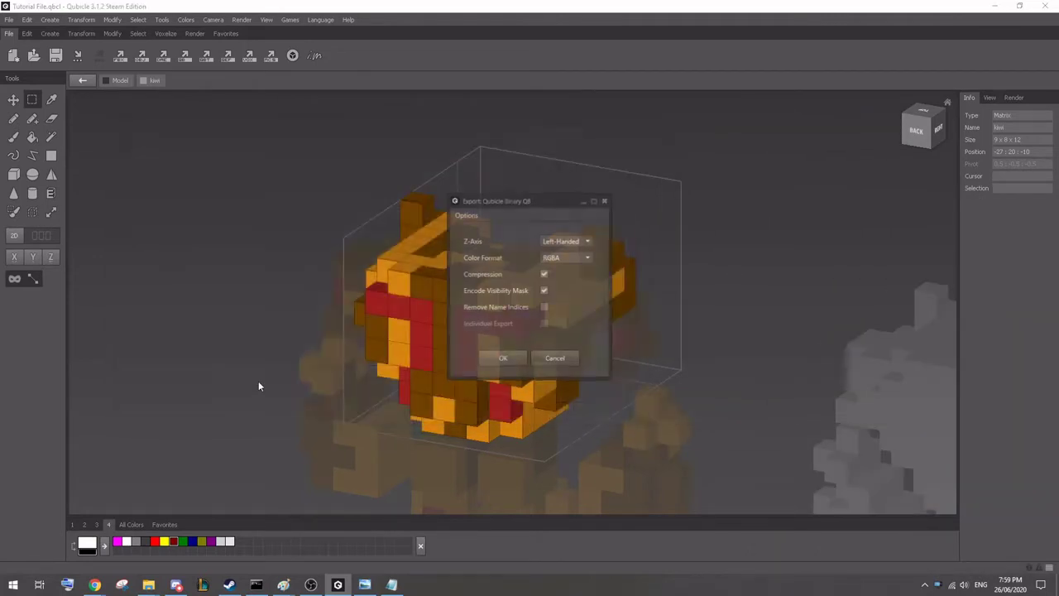
left_click(501, 358)
right_click_drag(205, 291, 217, 283)
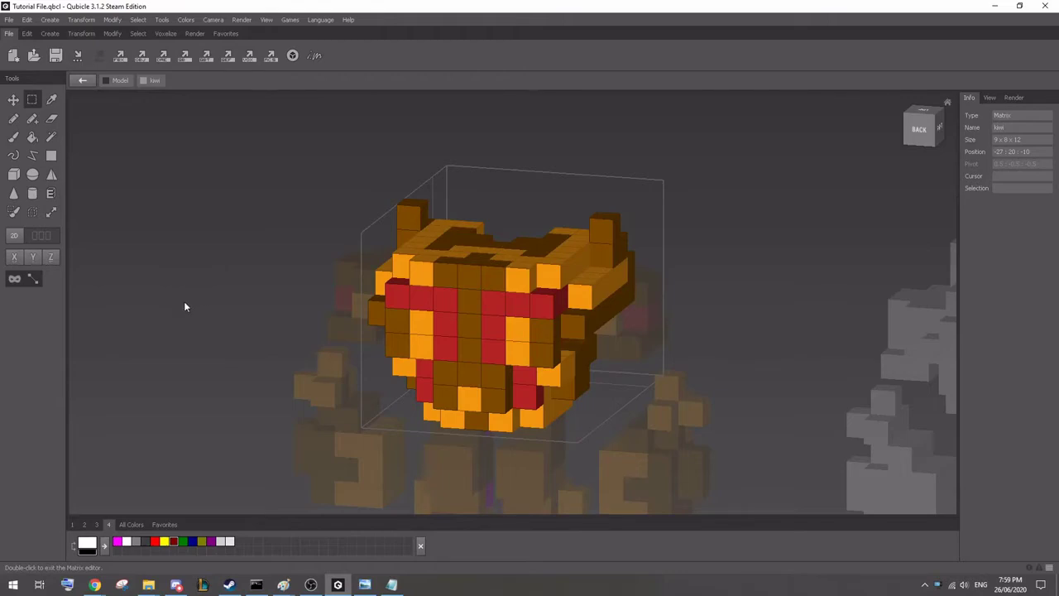
right_click_drag(175, 305, 218, 318)
double_click(242, 253)
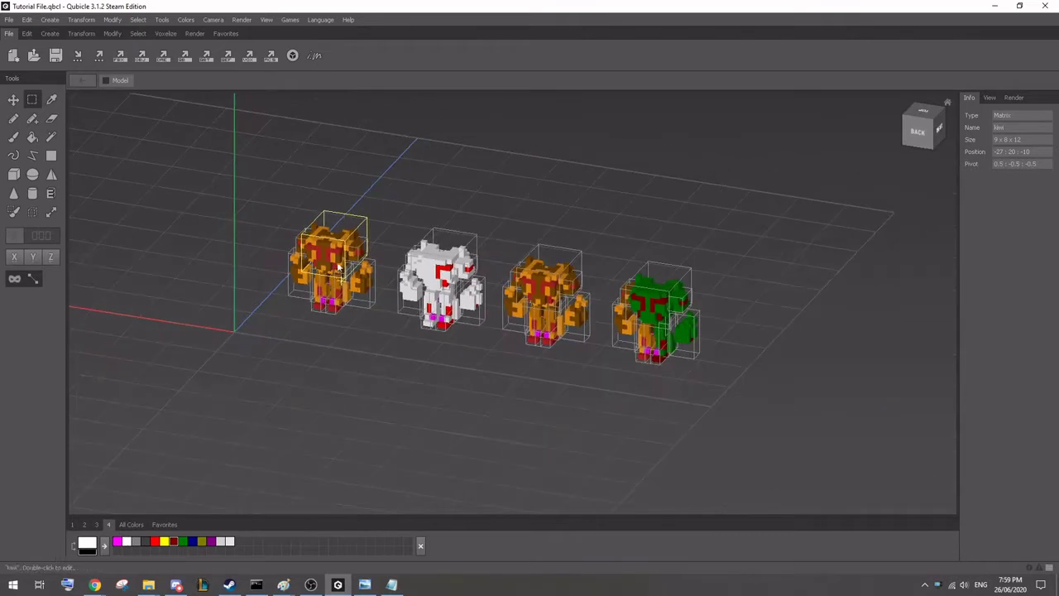
Export the first orange figure's left shoulder matrix into the Edited folder as c_p_neon_ninja_lvl2_l_shoulder.qb with the default options.
double_click(359, 255)
left_click(184, 55)
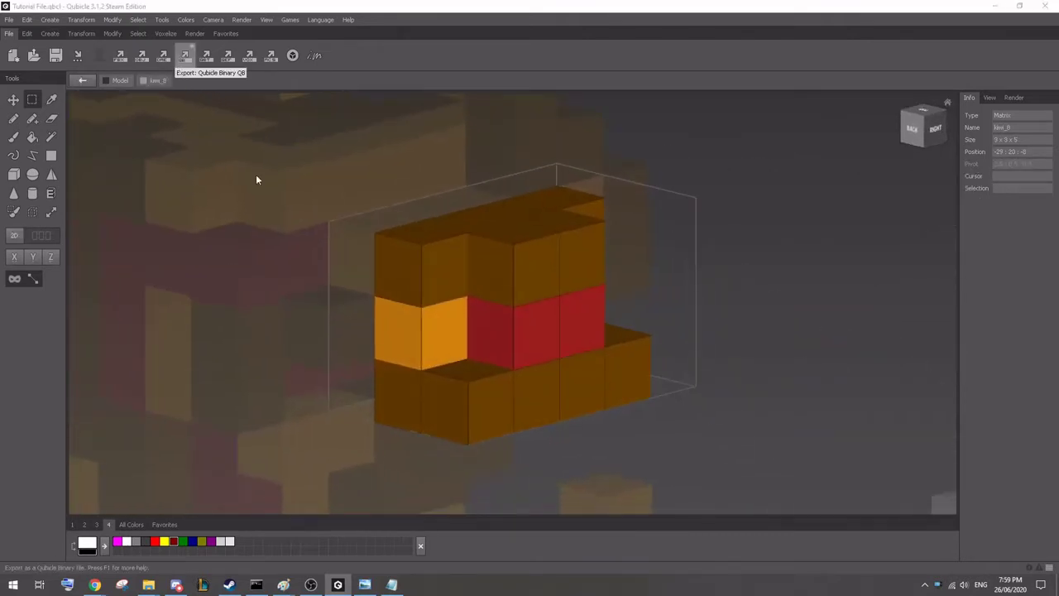
left_click(362, 148)
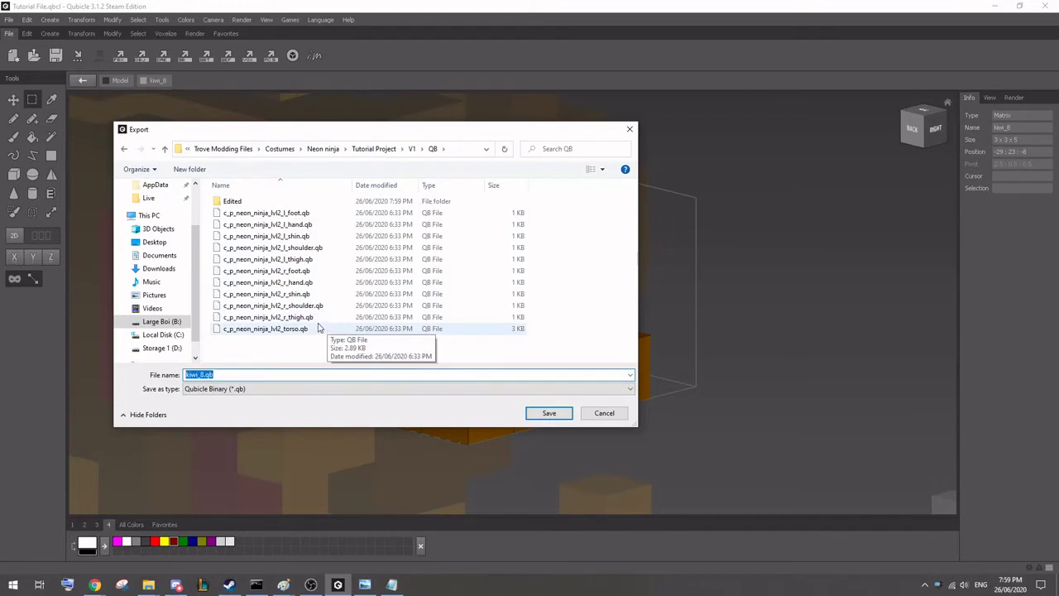
left_click(298, 247)
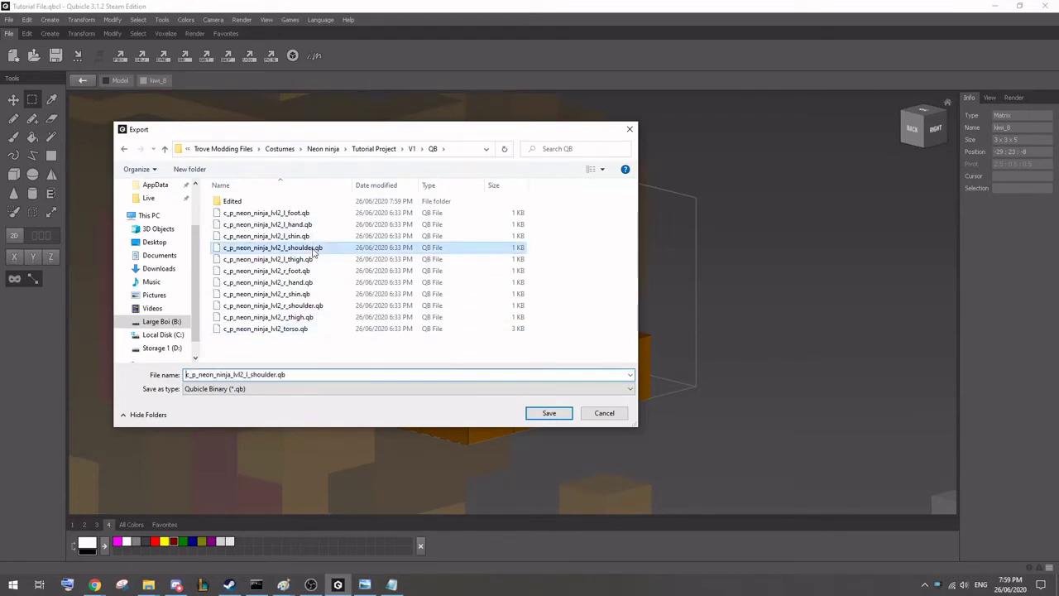
double_click(272, 201)
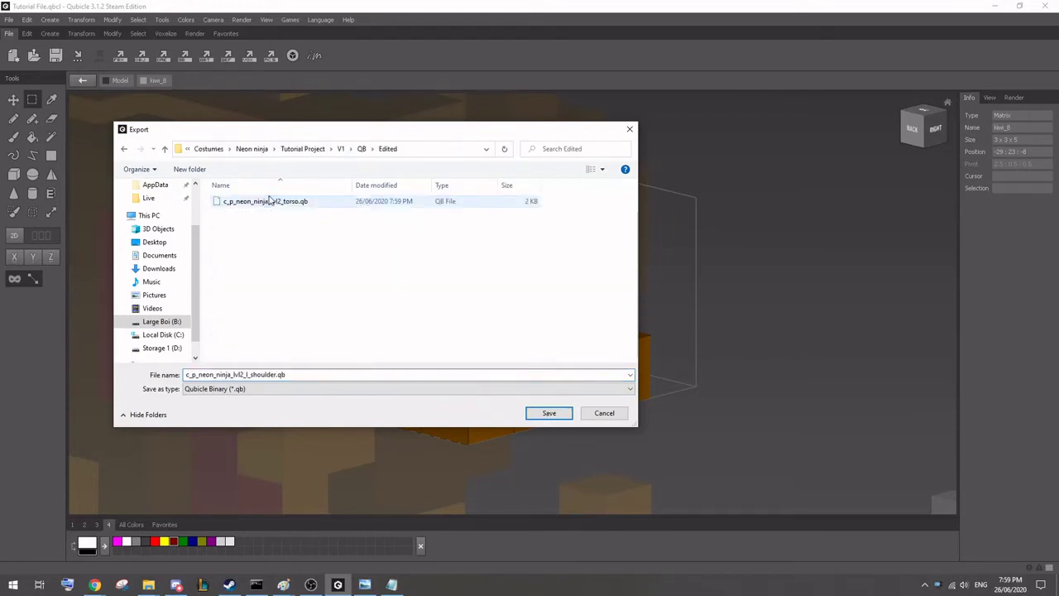
left_click(549, 413)
left_click(502, 359)
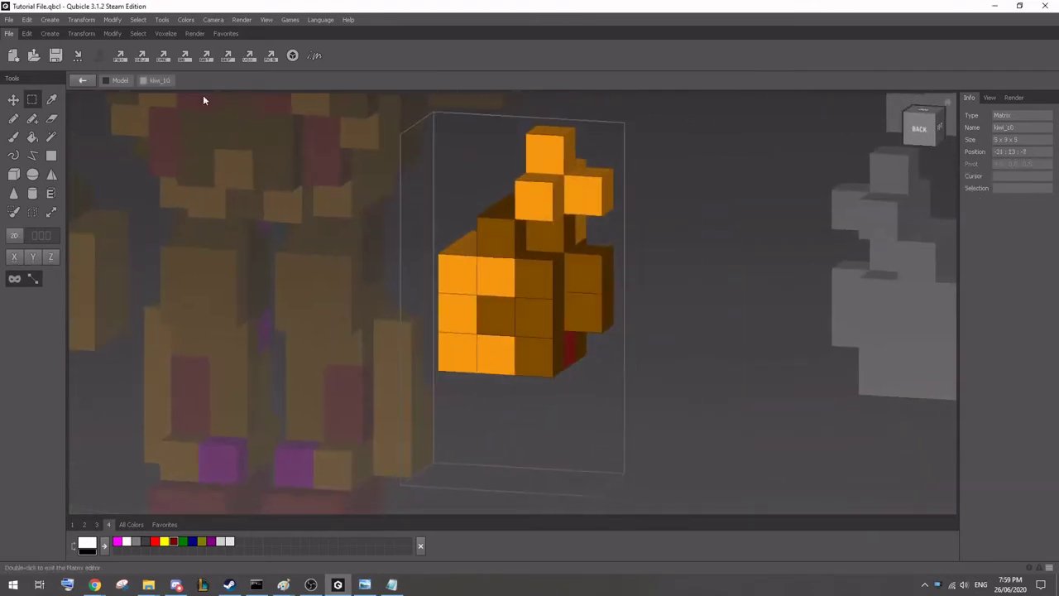
Export the left hand matrix into the Edited folder as c_p_neon_ninja_lvl2_l_hand.qb and return to the full model.
left_click(184, 55)
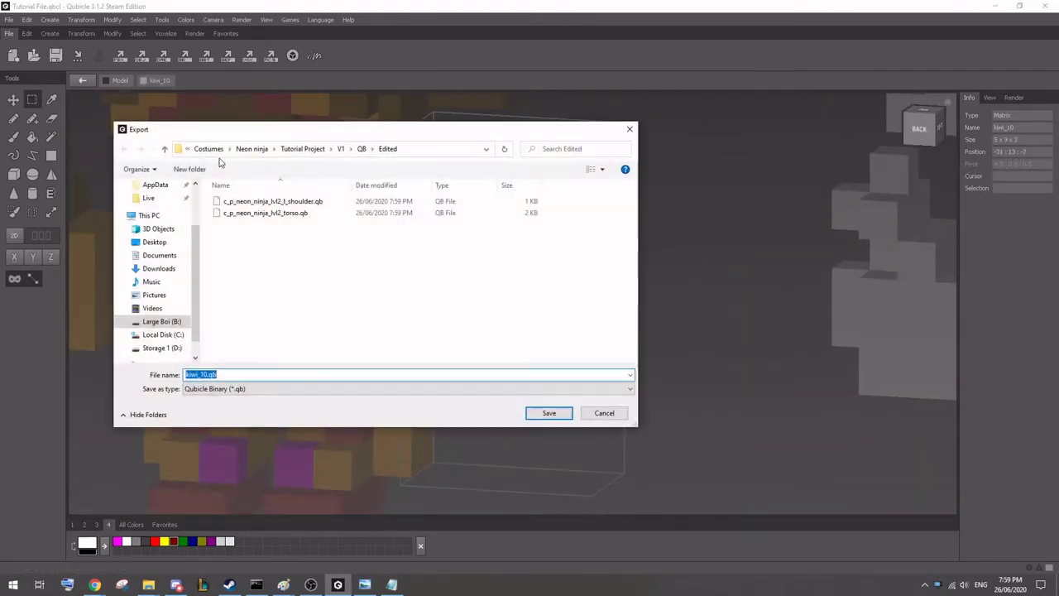
left_click(361, 149)
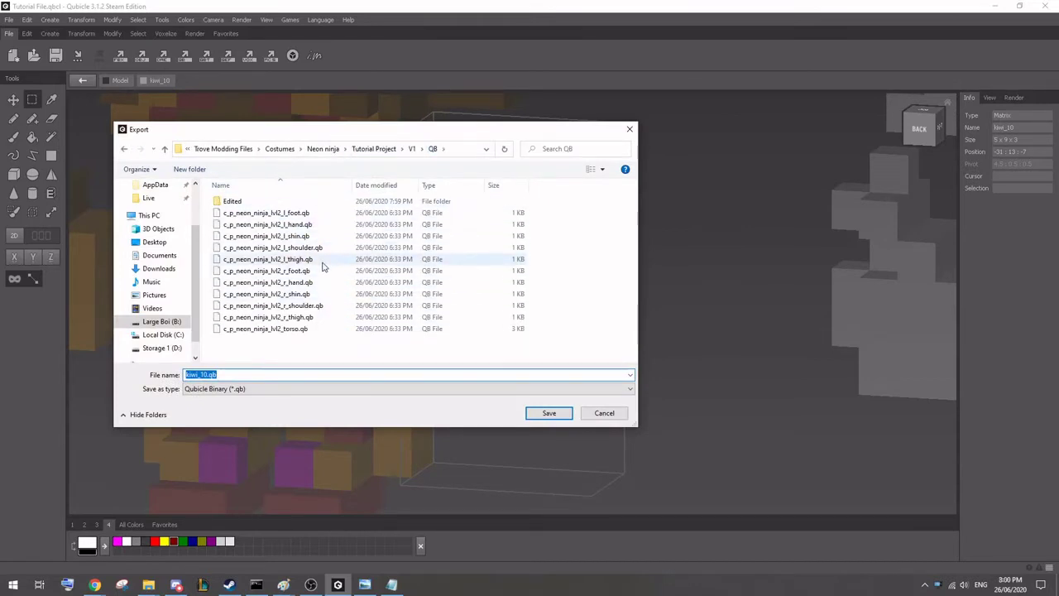
left_click(319, 225)
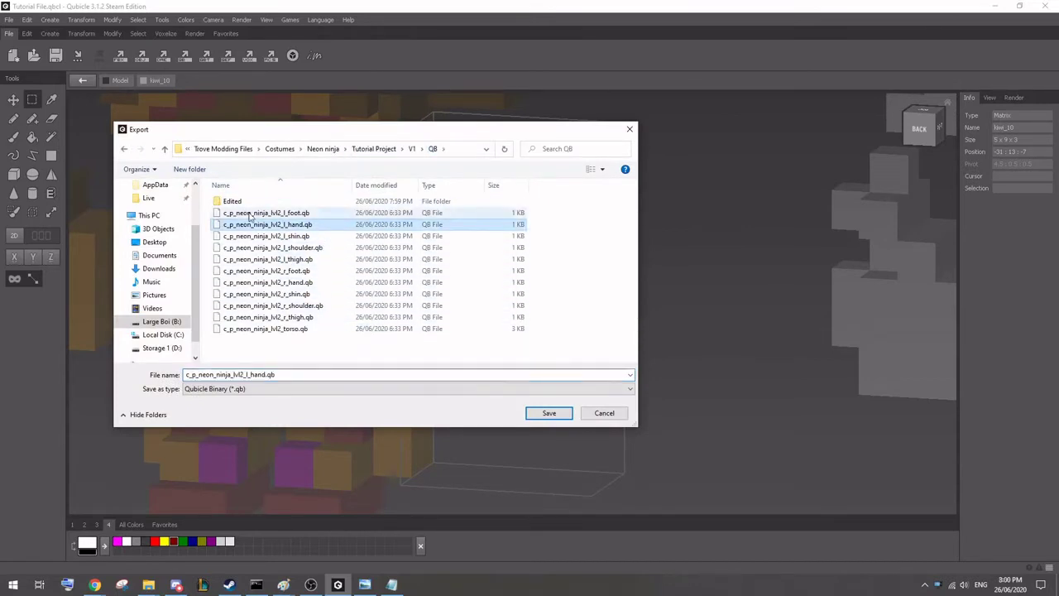
double_click(232, 201)
left_click(185, 375)
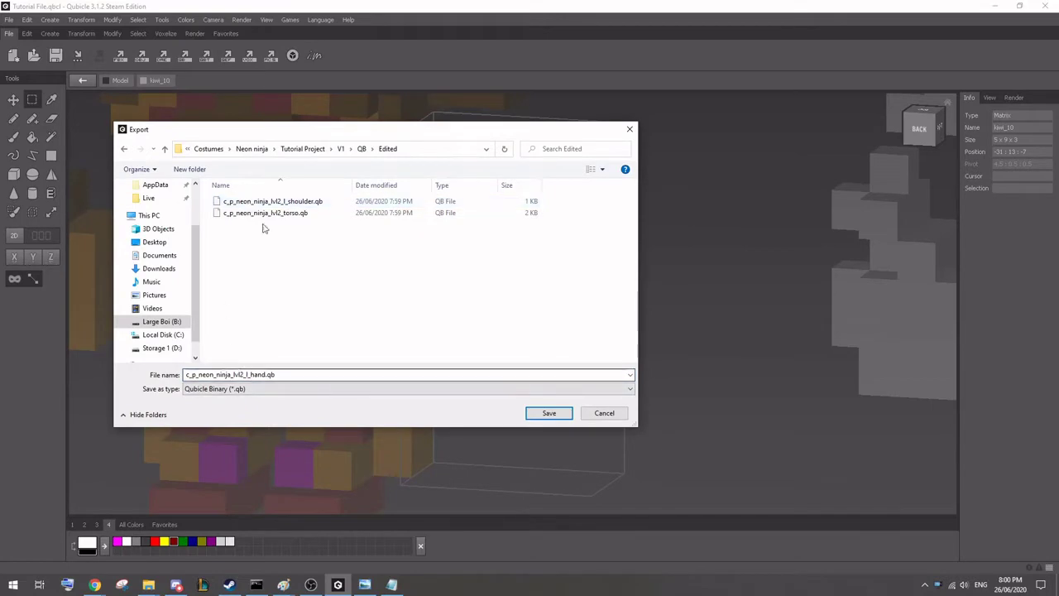
left_click(199, 375)
left_click(548, 413)
left_click(502, 359)
key("Tab")
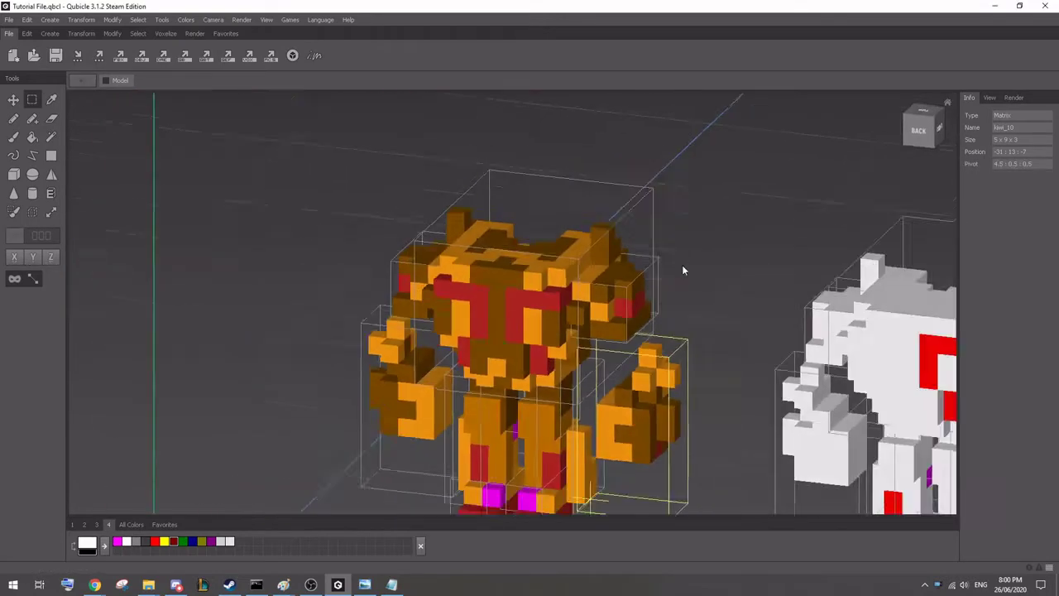
Export the first orange figure's right shoulder matrix into the Edited folder as c_p_neon_ninja_lvl2_r_shoulder.qb and leave the matrix editor.
scroll(683, 269, "down", 5)
right_click_drag(390, 306, 392, 294)
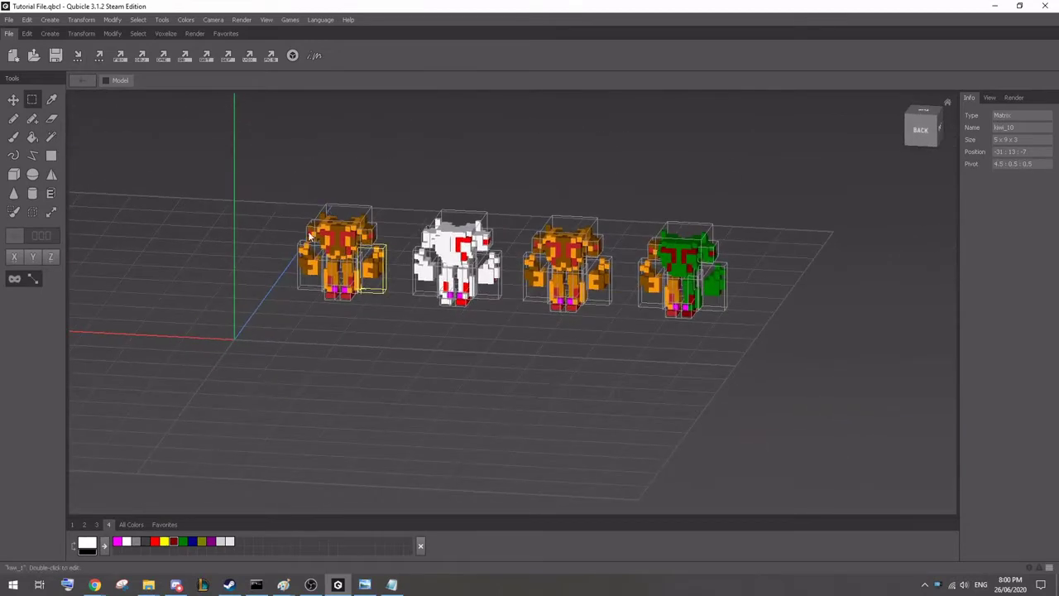
double_click(311, 236)
left_click(184, 55)
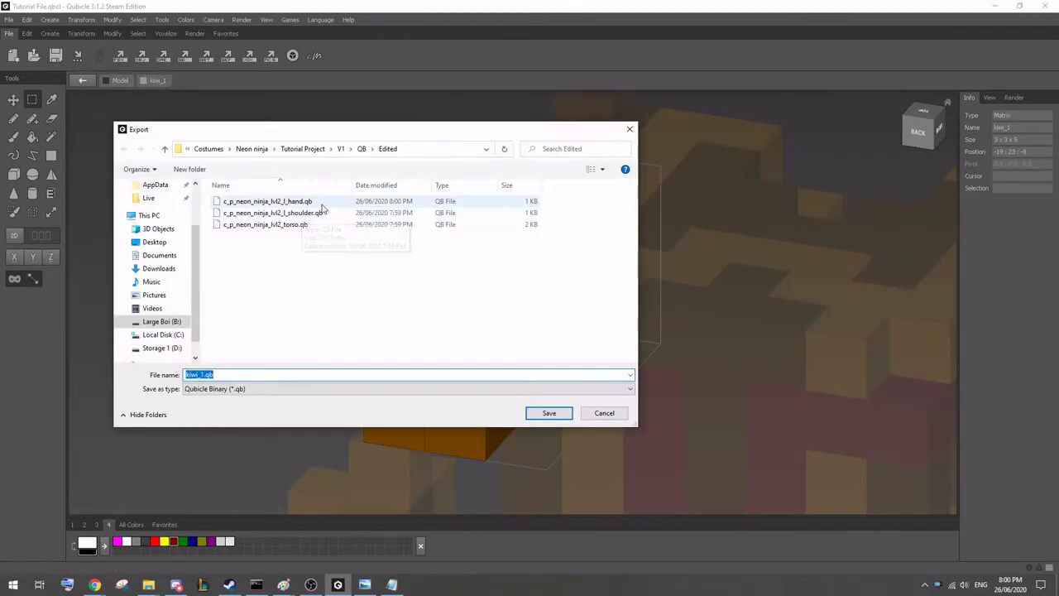
left_click(361, 148)
left_click(319, 306)
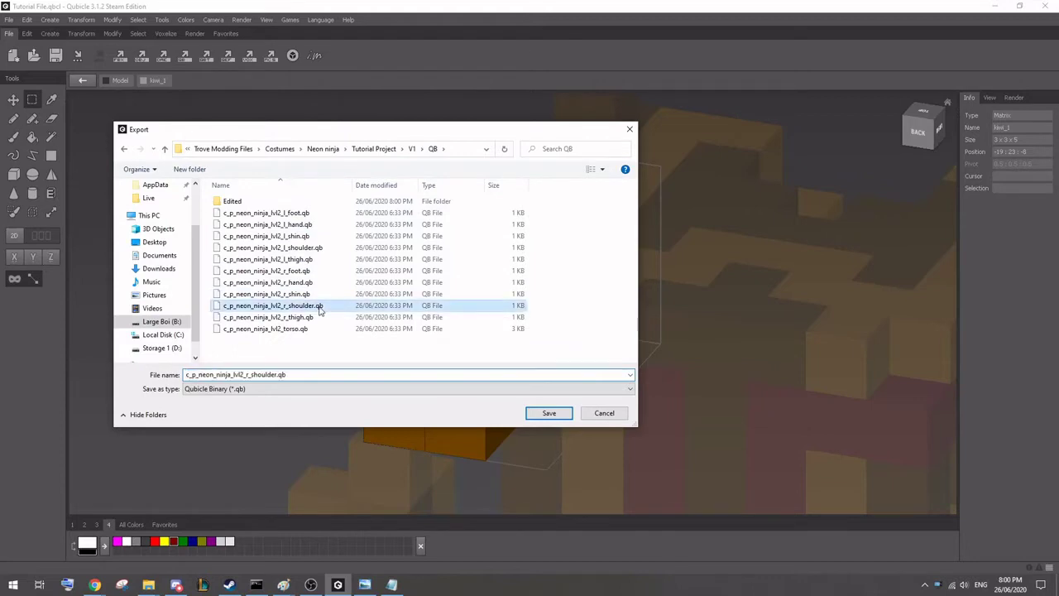
double_click(232, 201)
left_click(550, 418)
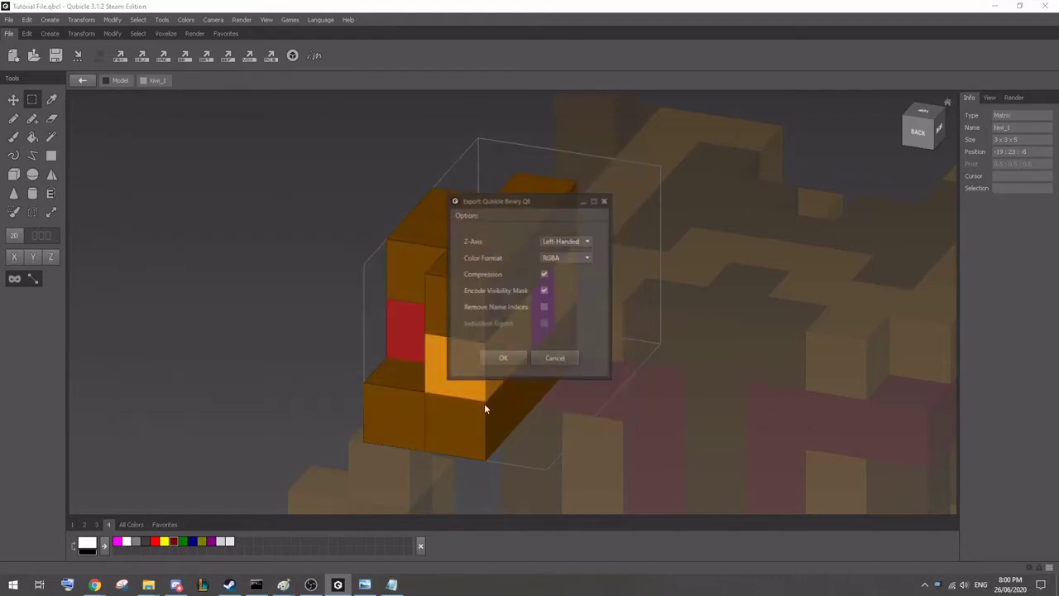
left_click(490, 357)
double_click(248, 255)
Export the first orange figure's right hand matrix into the Edited folder as c_p_neon_ninja_lvl2_r_hand.qb with the default options and leave the matrix editor.
double_click(307, 274)
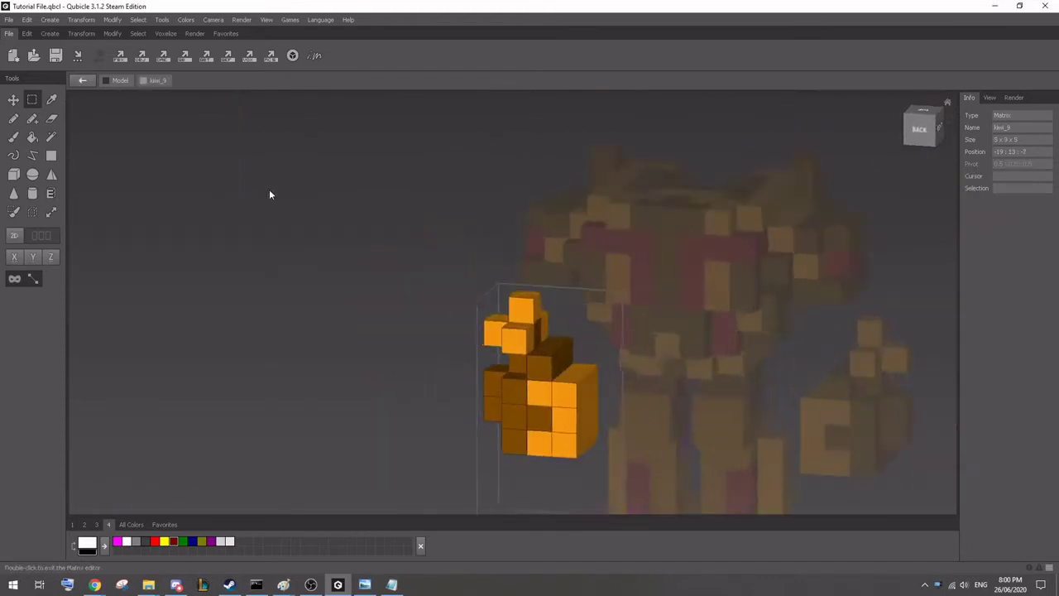
left_click(185, 56)
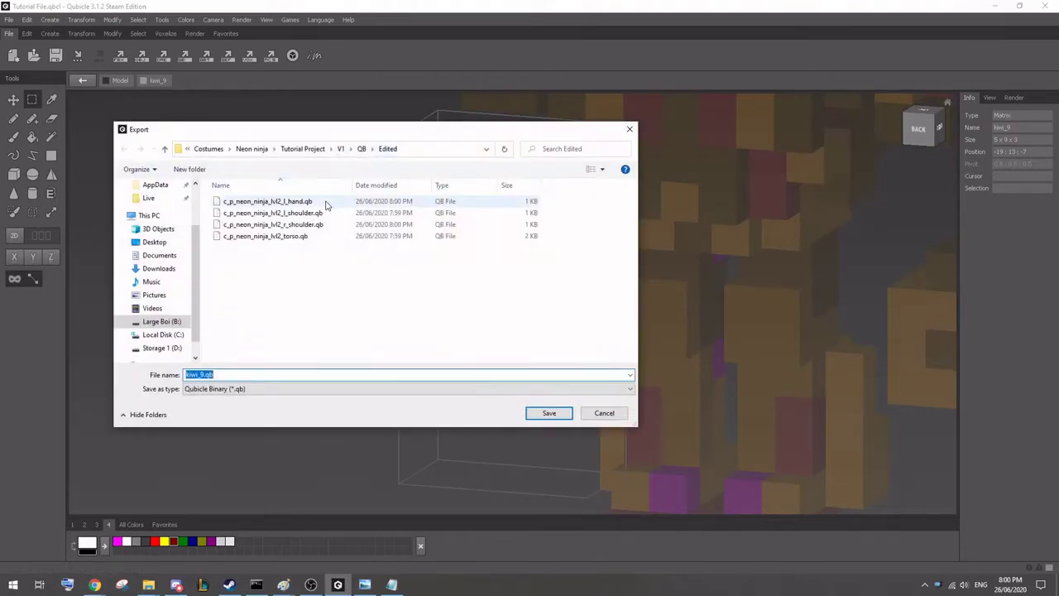
left_click(361, 148)
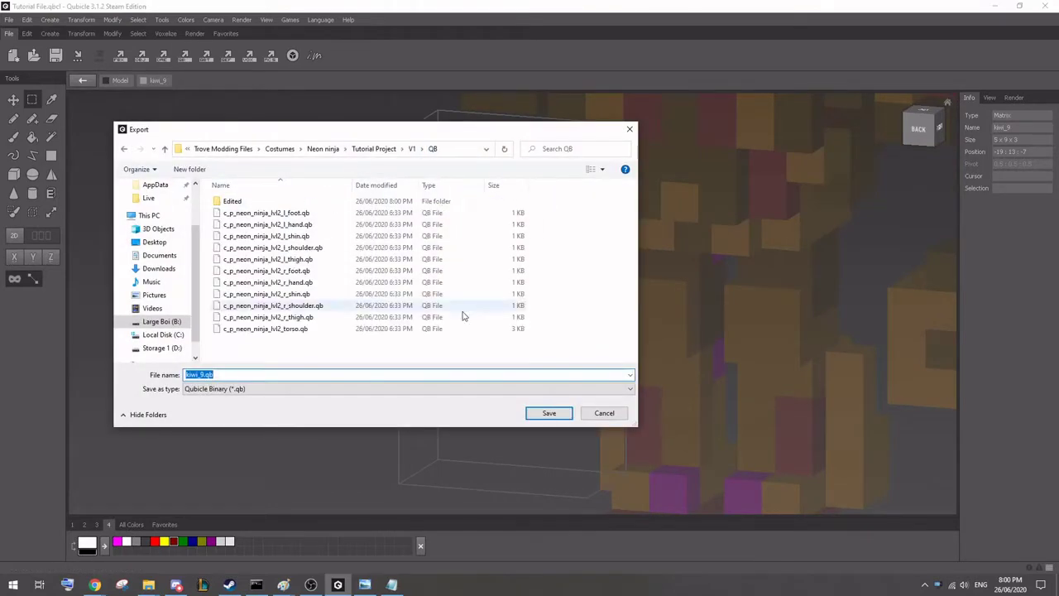
left_click(311, 283)
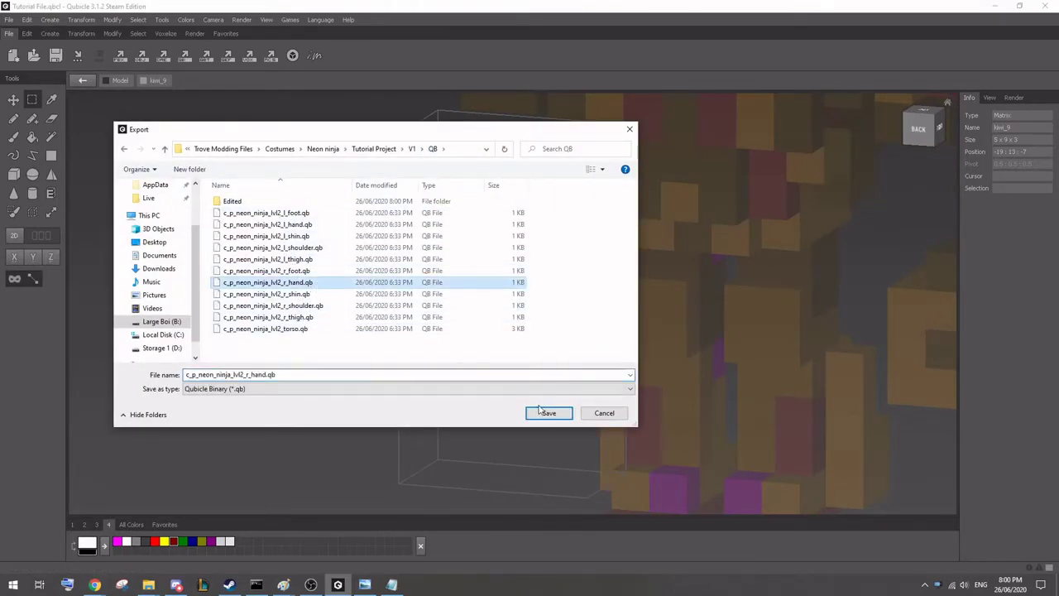
double_click(265, 204)
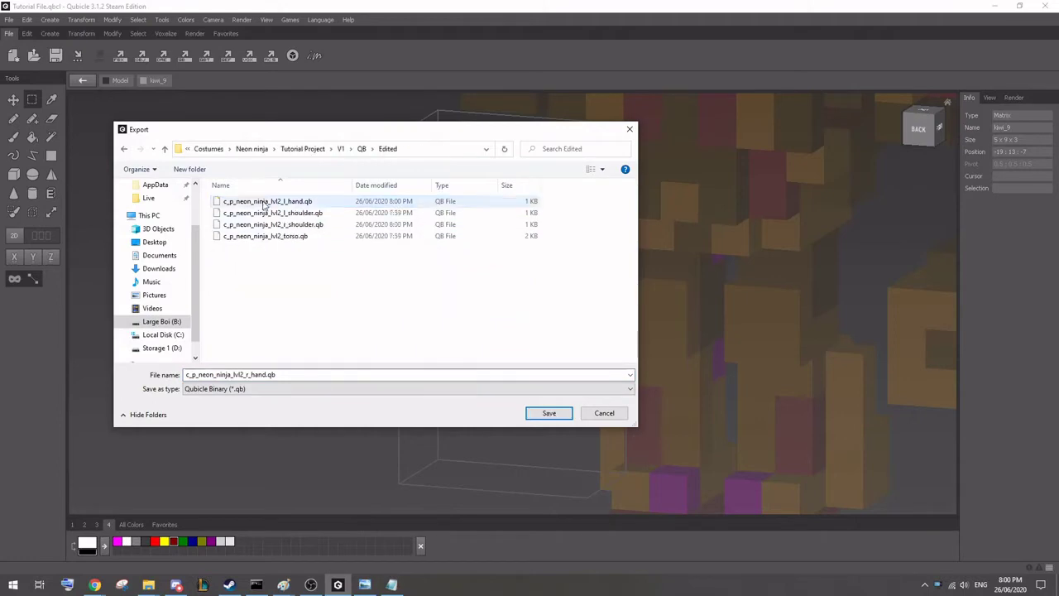
left_click(552, 415)
key("Return")
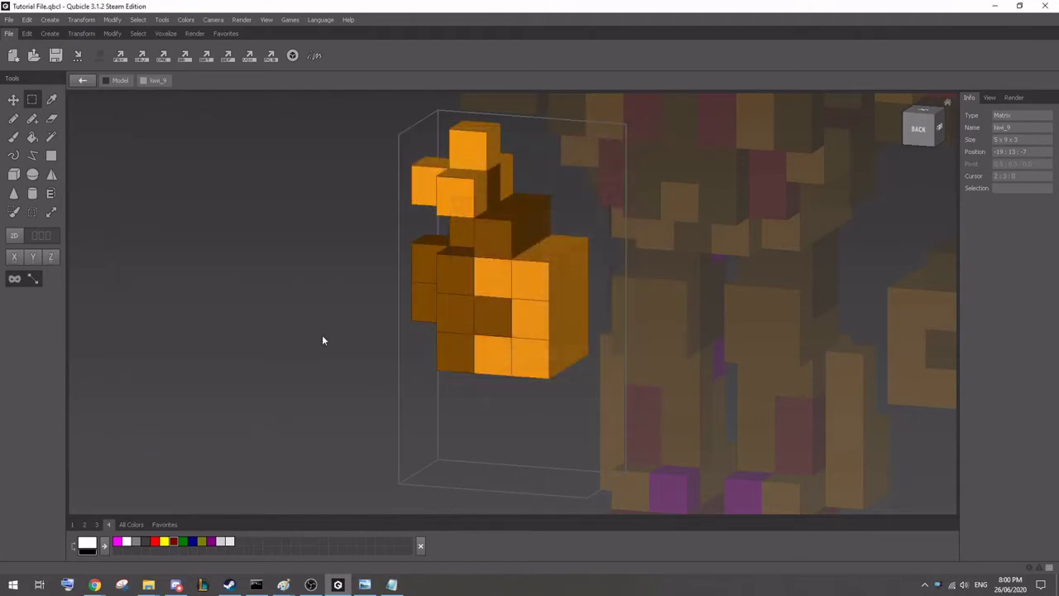
double_click(238, 283)
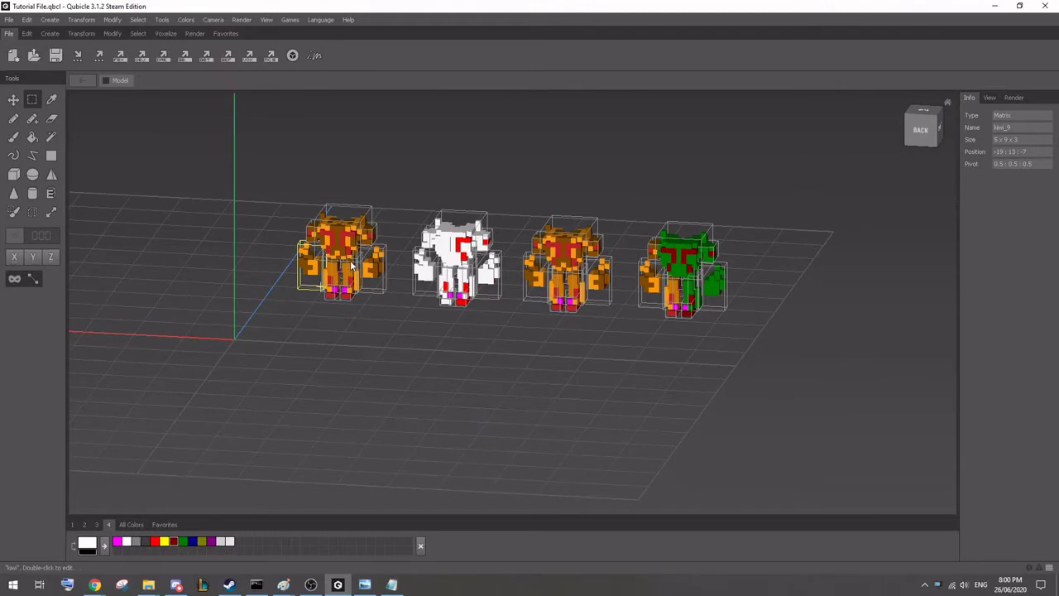
Export the first orange figure's left thigh matrix into the Edited folder as c_p_neon_ninja_lvl2_l_thigh.qb with the default options and return to the full model.
left_click(352, 265)
right_click_drag(430, 290, 451, 258)
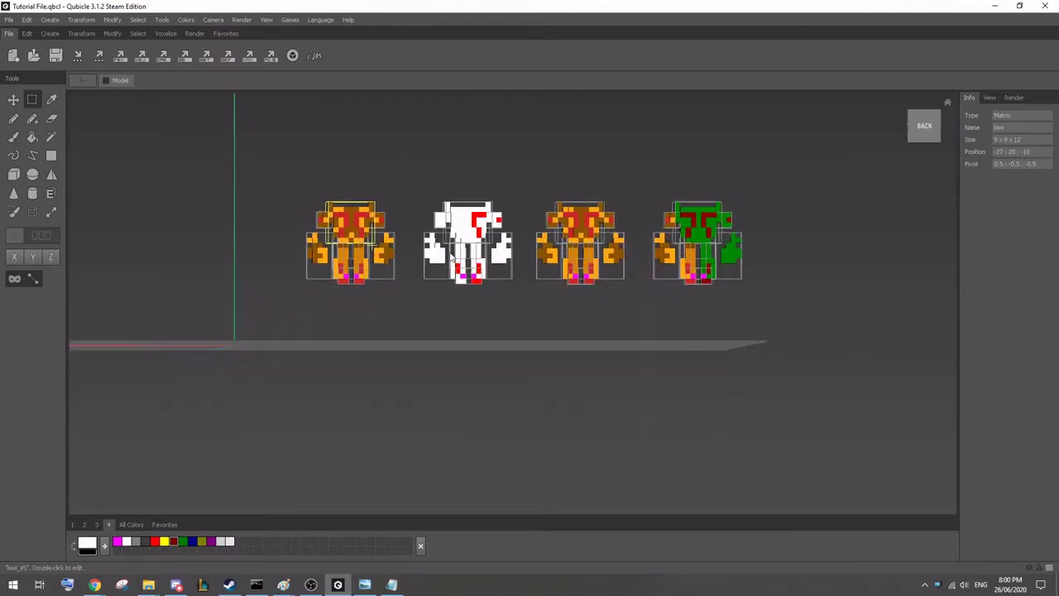
left_click(359, 249)
double_click(359, 250)
right_click_drag(552, 265, 527, 283)
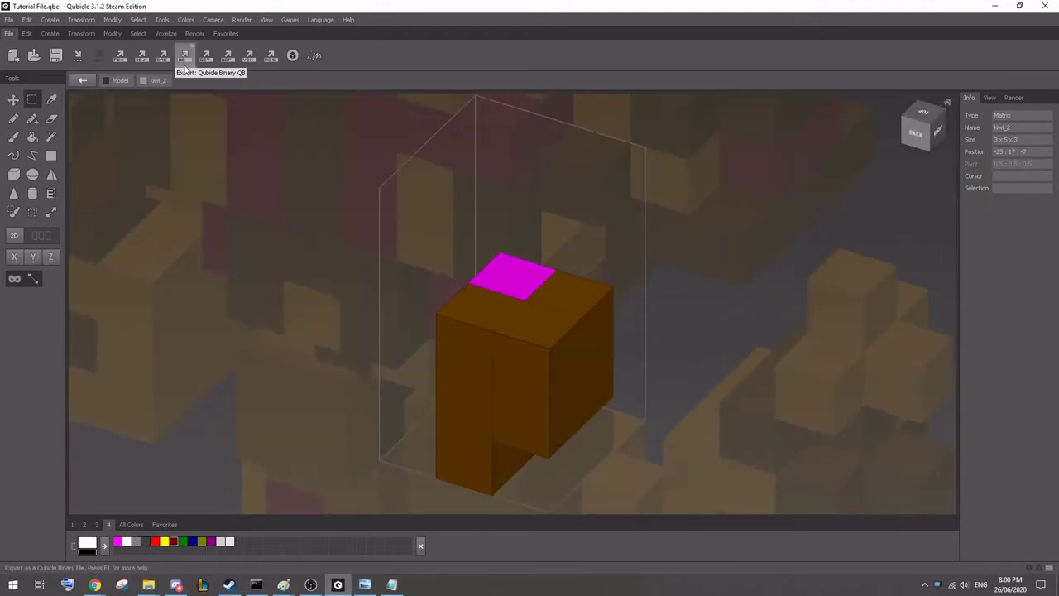
left_click(185, 56)
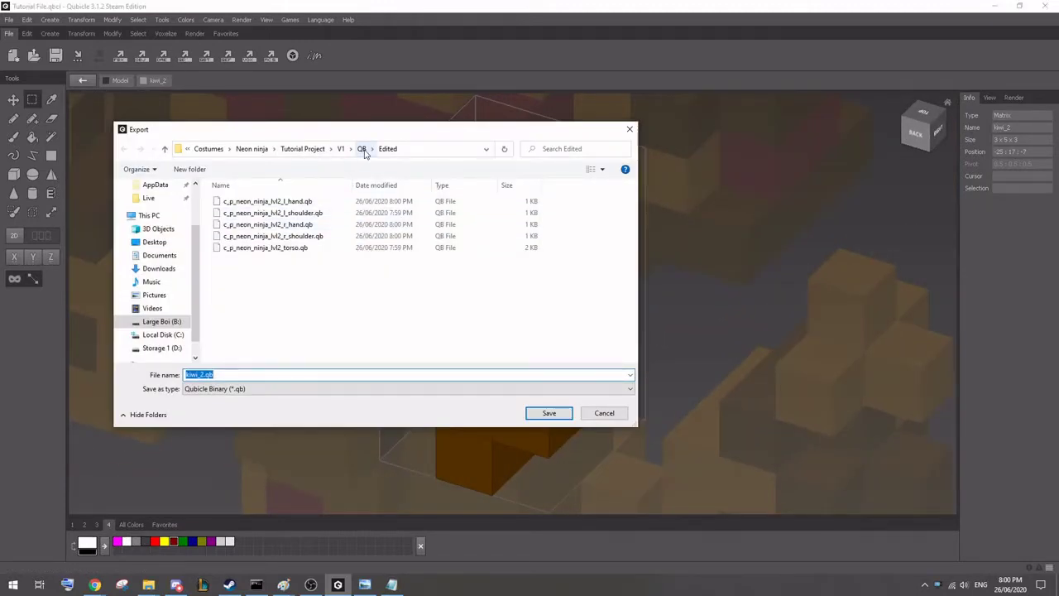
left_click(362, 149)
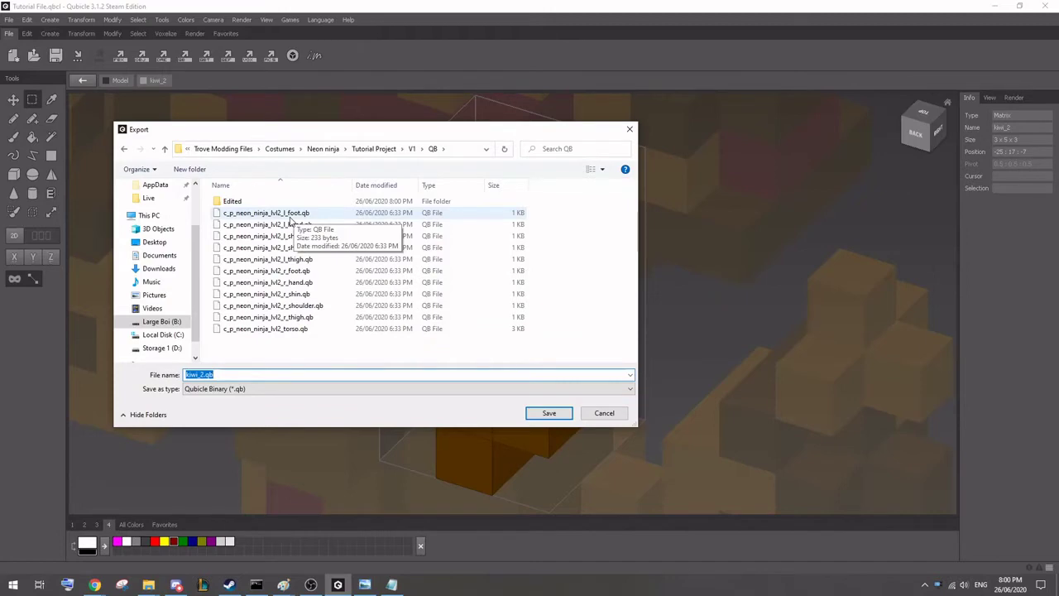
left_click_drag(439, 145, 447, 165)
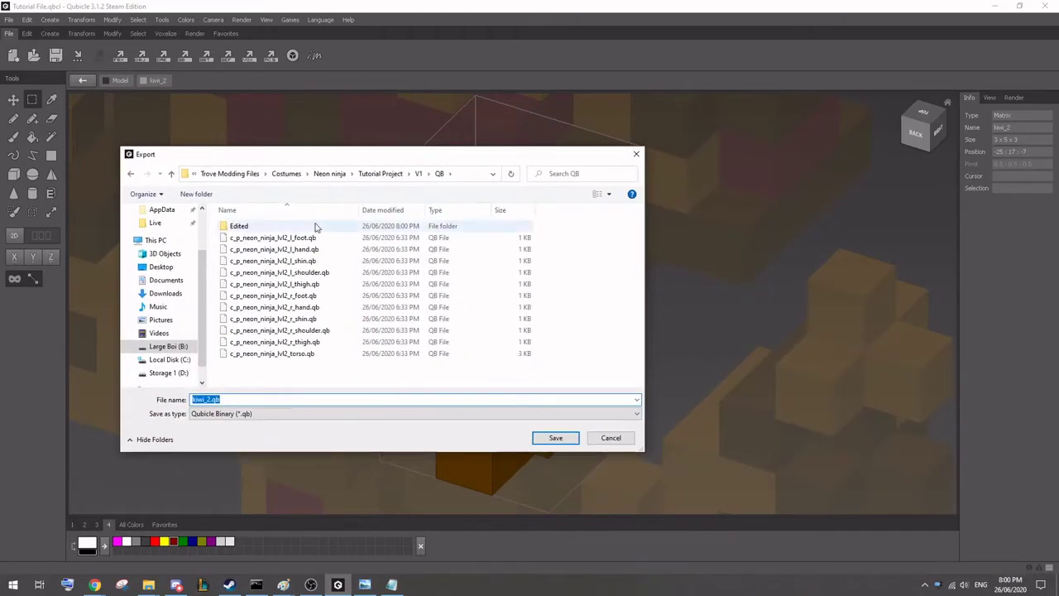
left_click(329, 285)
double_click(239, 225)
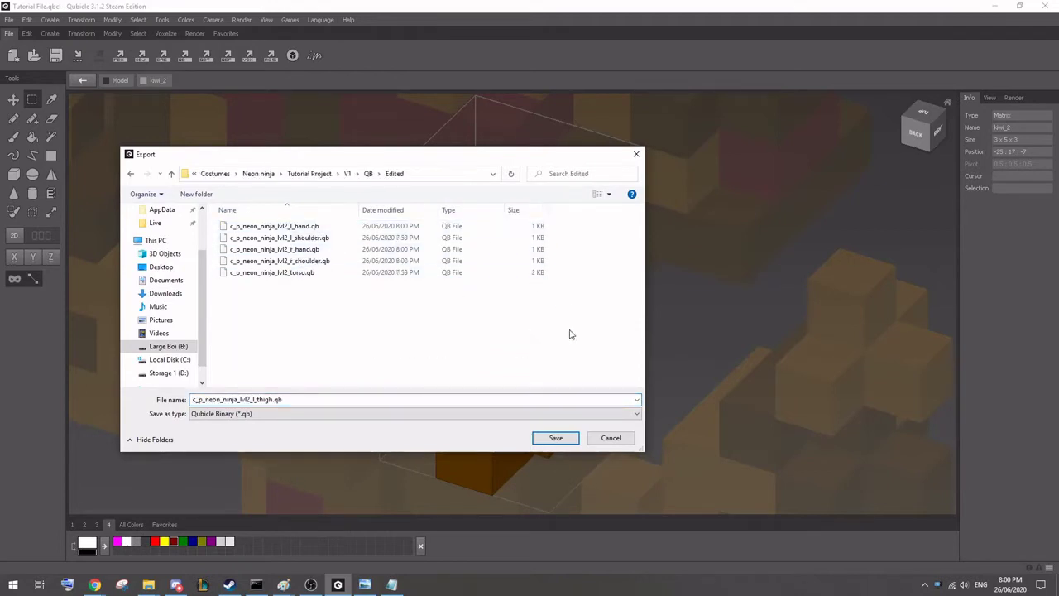
left_click(556, 438)
left_click(501, 361)
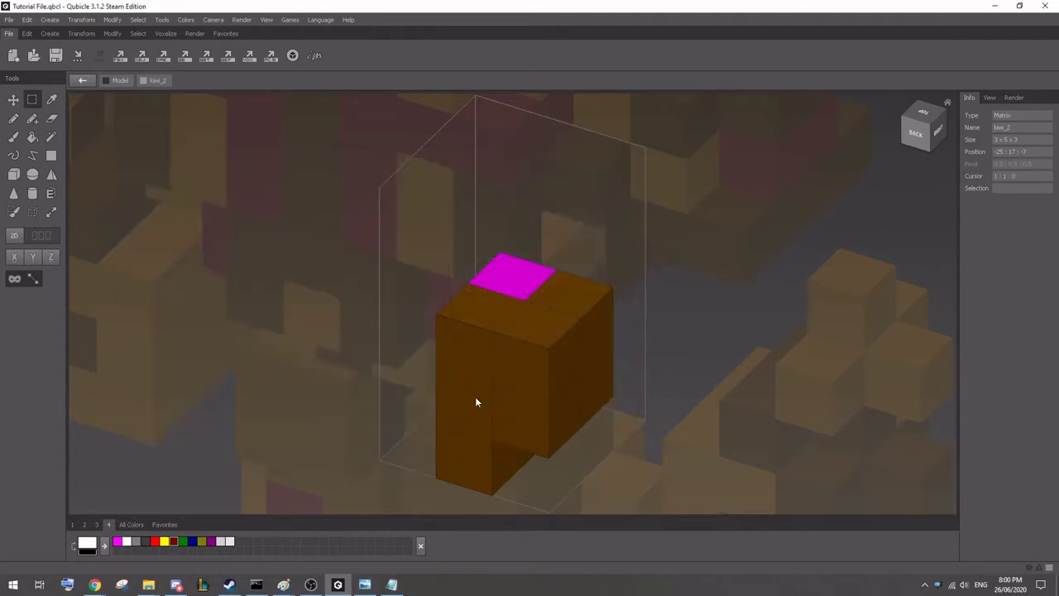
double_click(680, 313)
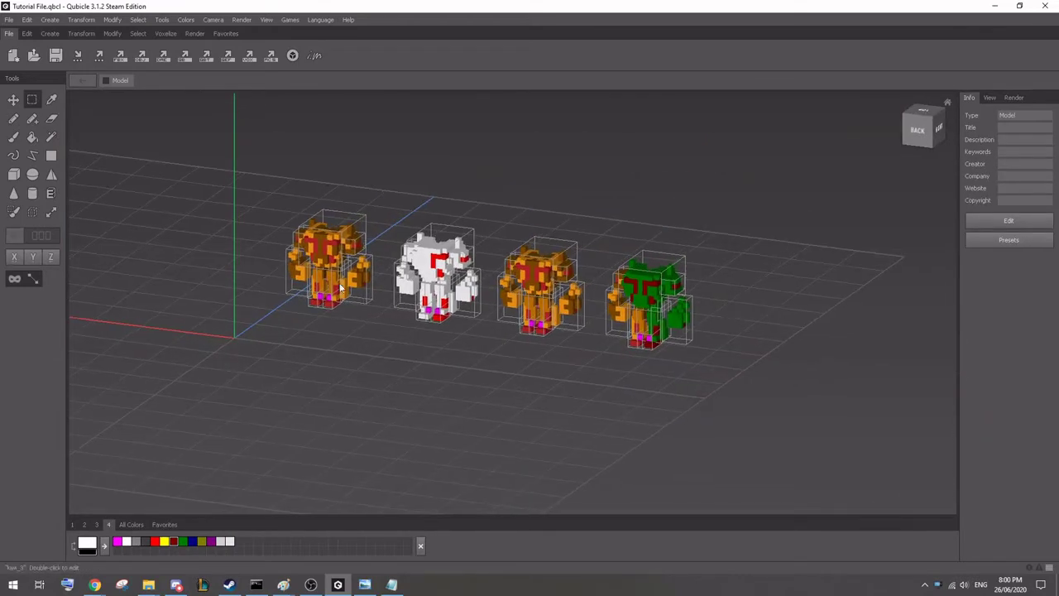
Export the first orange figure's left shin matrix into the Edited folder as c_p_neon_ninja_lvl2_l_shin.qb with the default options and leave the matrix editor.
double_click(336, 289)
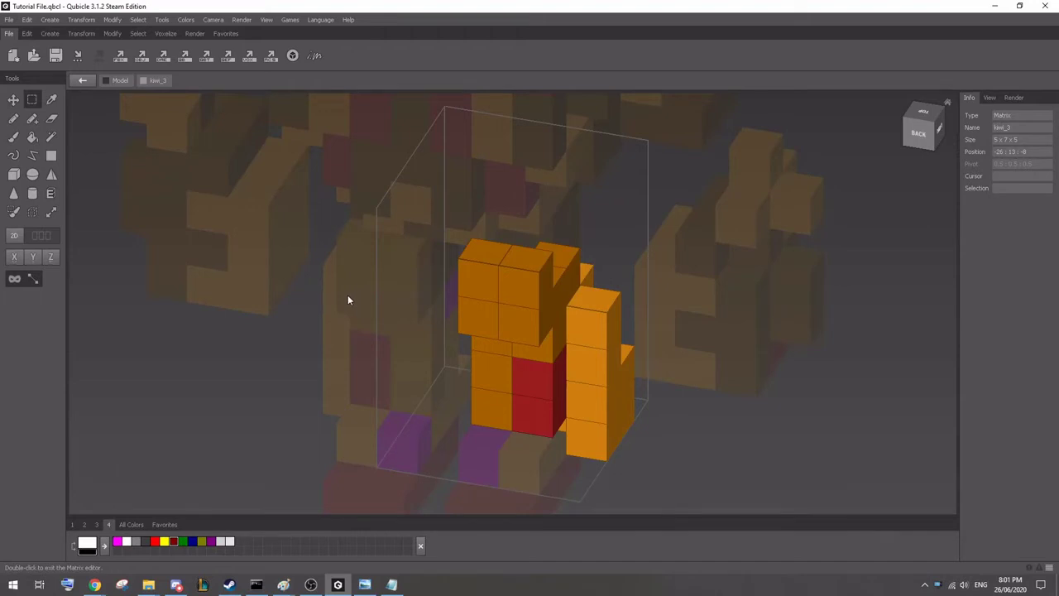
left_click(184, 56)
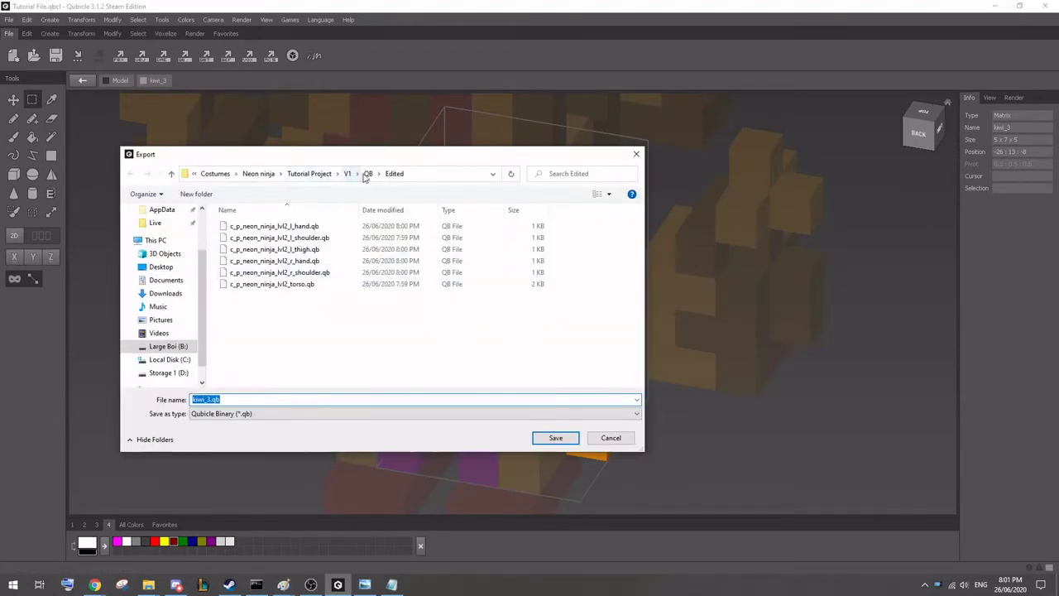
left_click(367, 173)
left_click(369, 259)
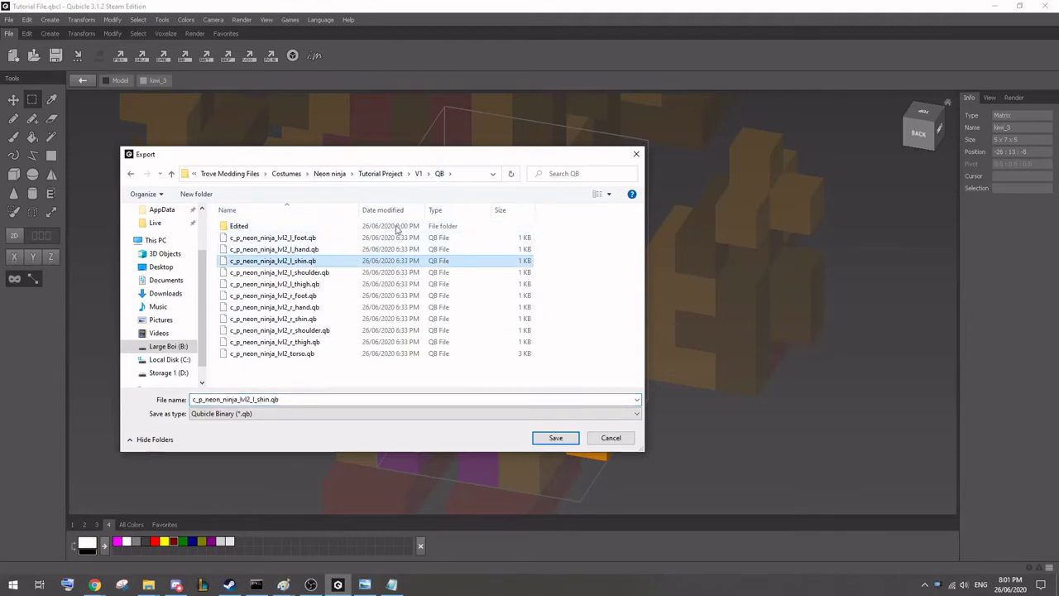
double_click(364, 226)
left_click(555, 437)
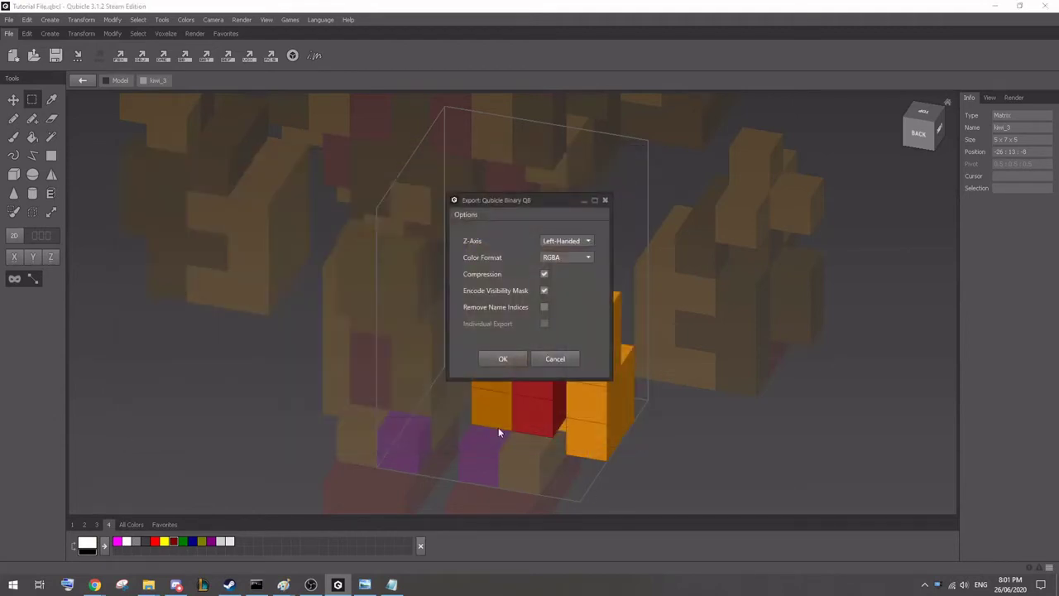
key("Return")
double_click(182, 287)
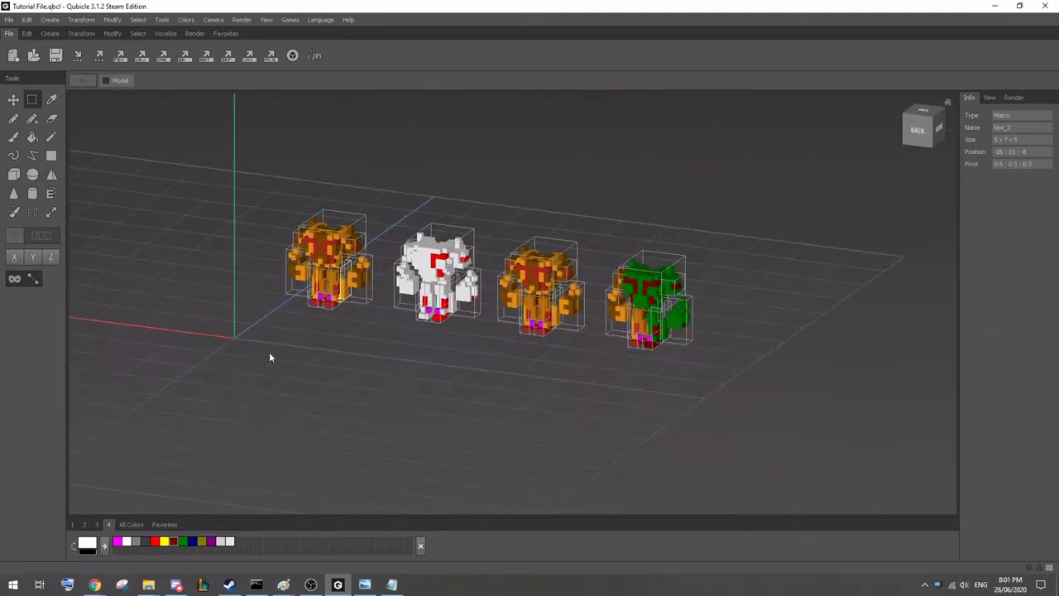
Export the first orange figure's left foot matrix into the Edited folder as c_p_neon_ninja_lvl2_l_foot.qb with the default options and return to the full model.
double_click(328, 309)
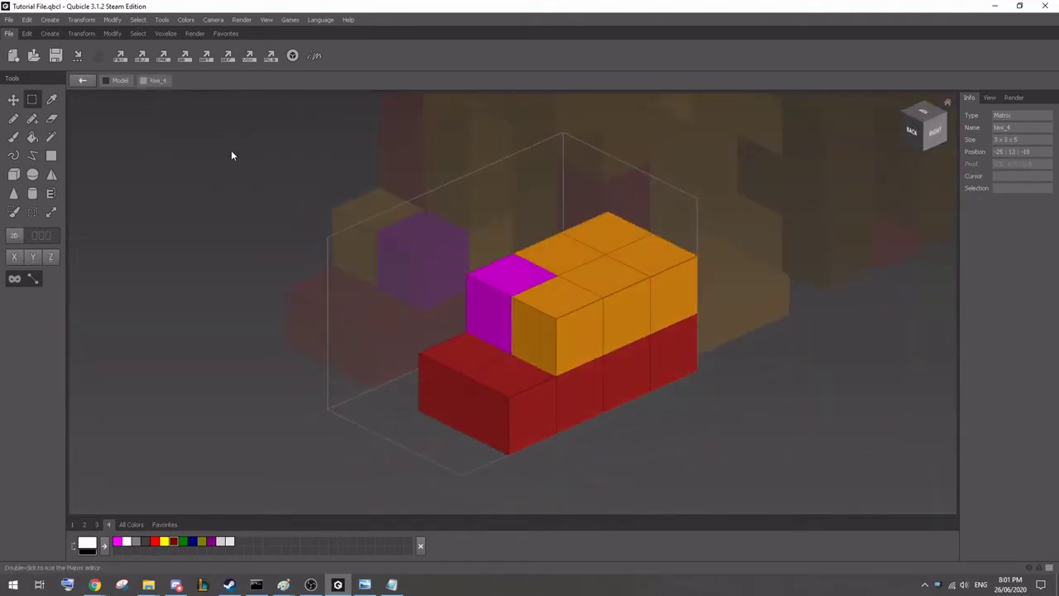
left_click(186, 60)
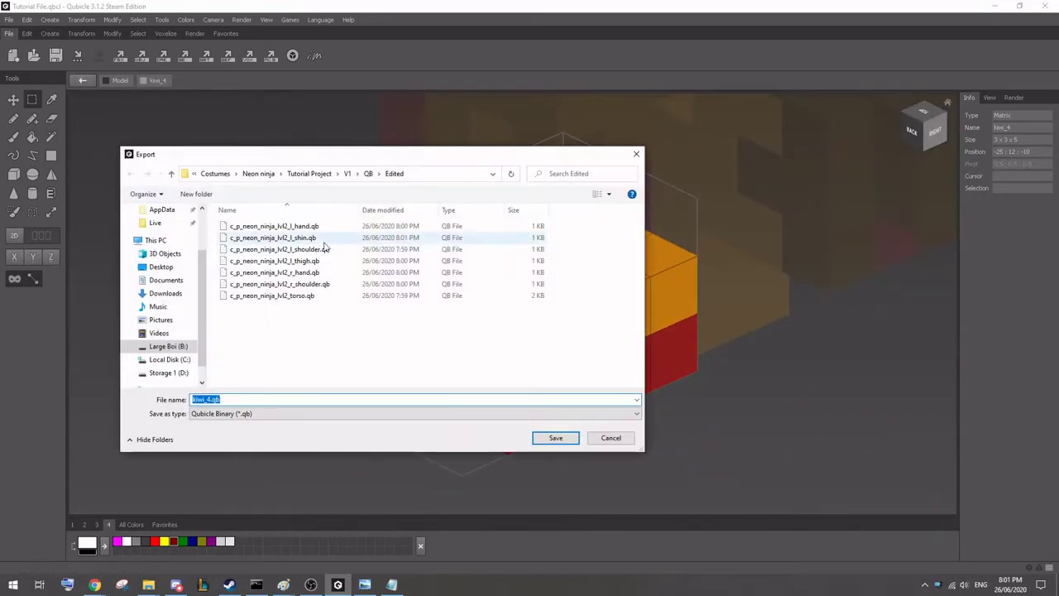
left_click(369, 173)
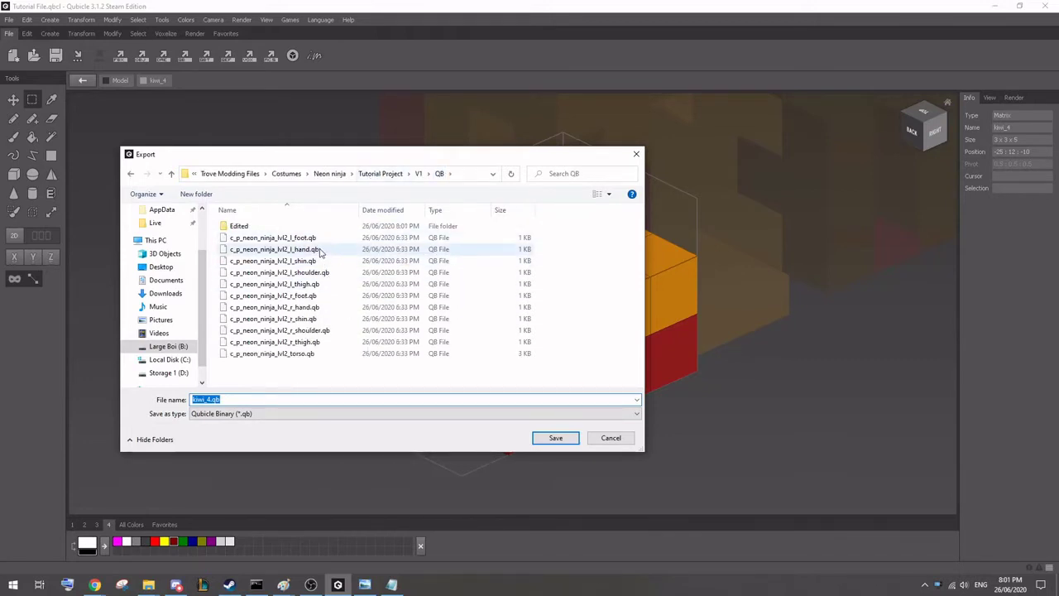
left_click(273, 237)
double_click(240, 226)
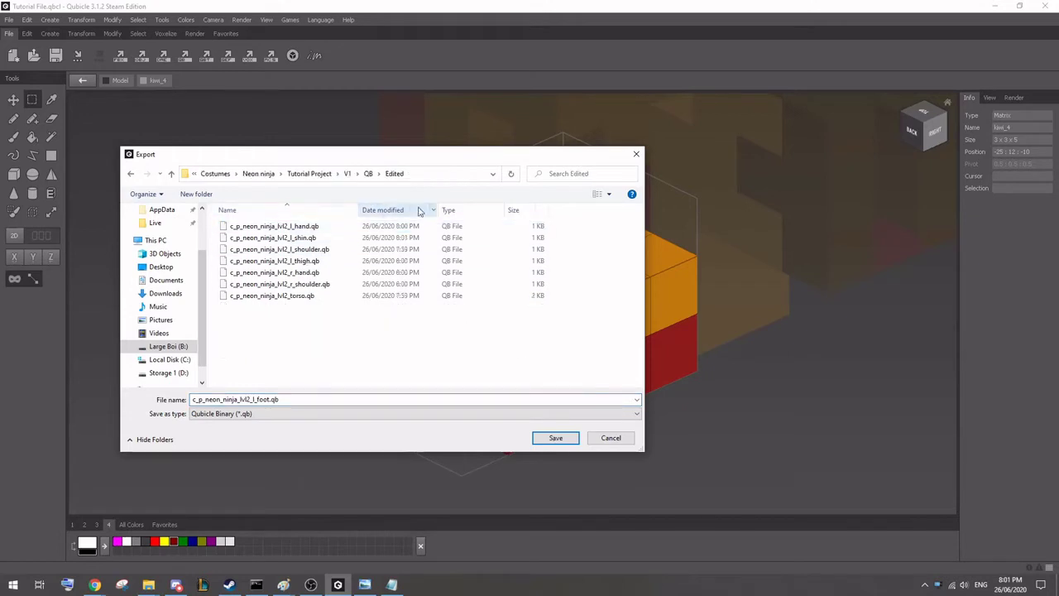
left_click(555, 437)
left_click(498, 359)
key("Escape")
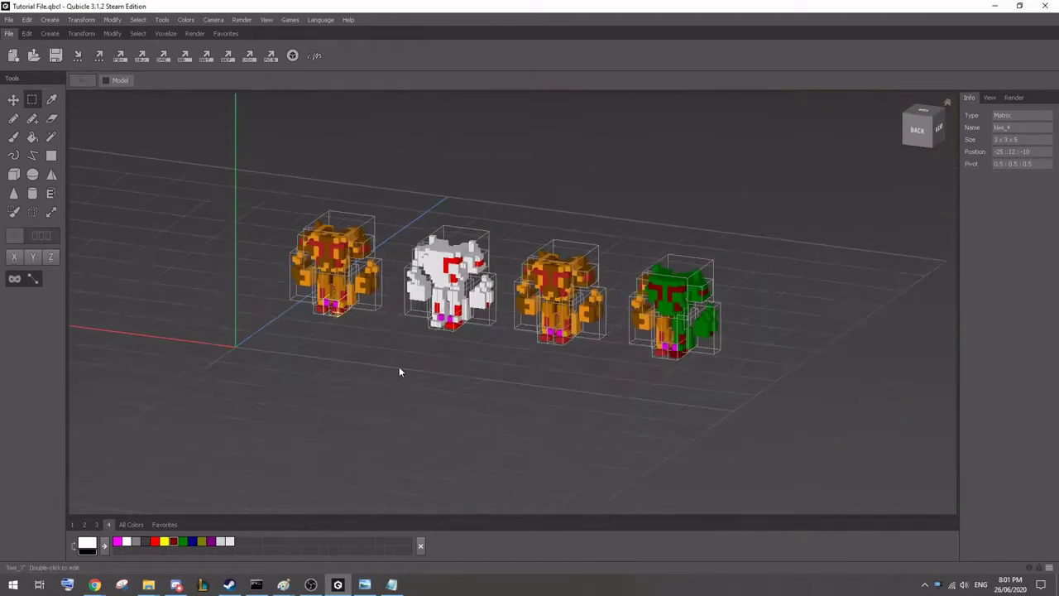
Open the first orange figure's right thigh matrix in the matrix editor.
right_click_drag(399, 372, 168, 226)
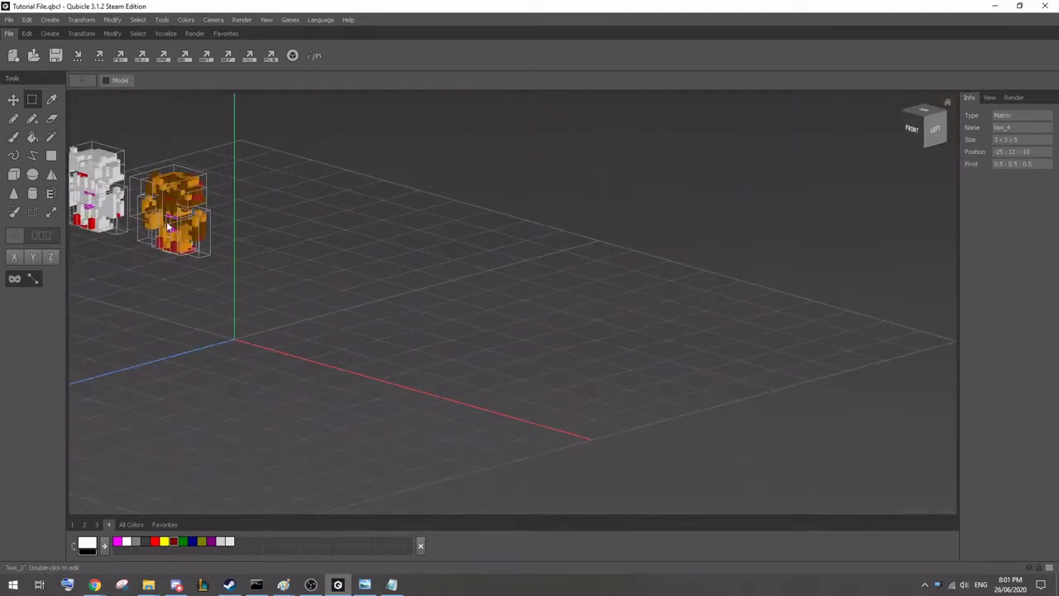
double_click(183, 221)
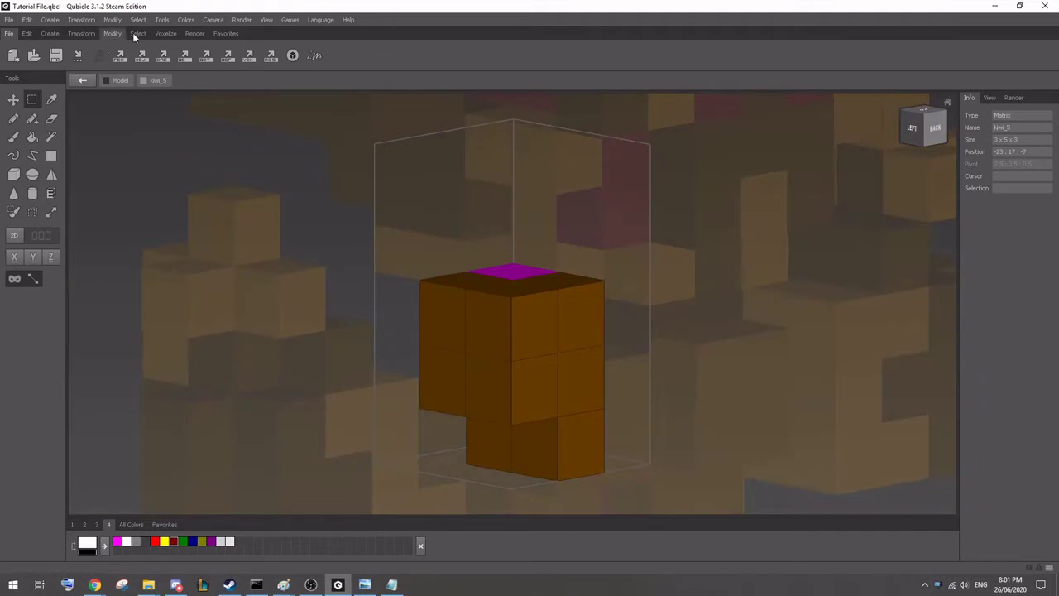
left_click(185, 55)
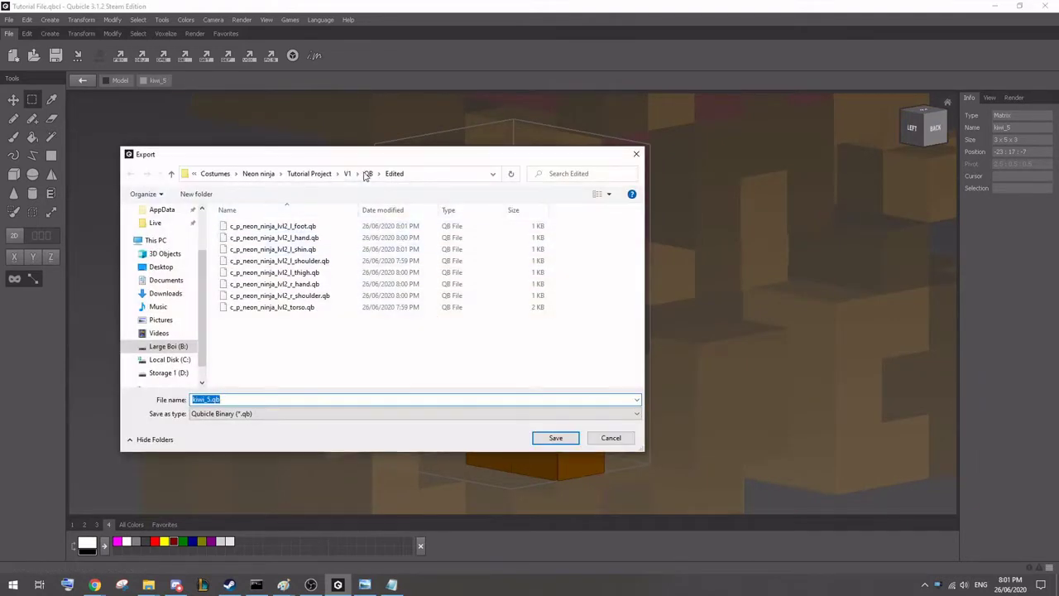
left_click(367, 174)
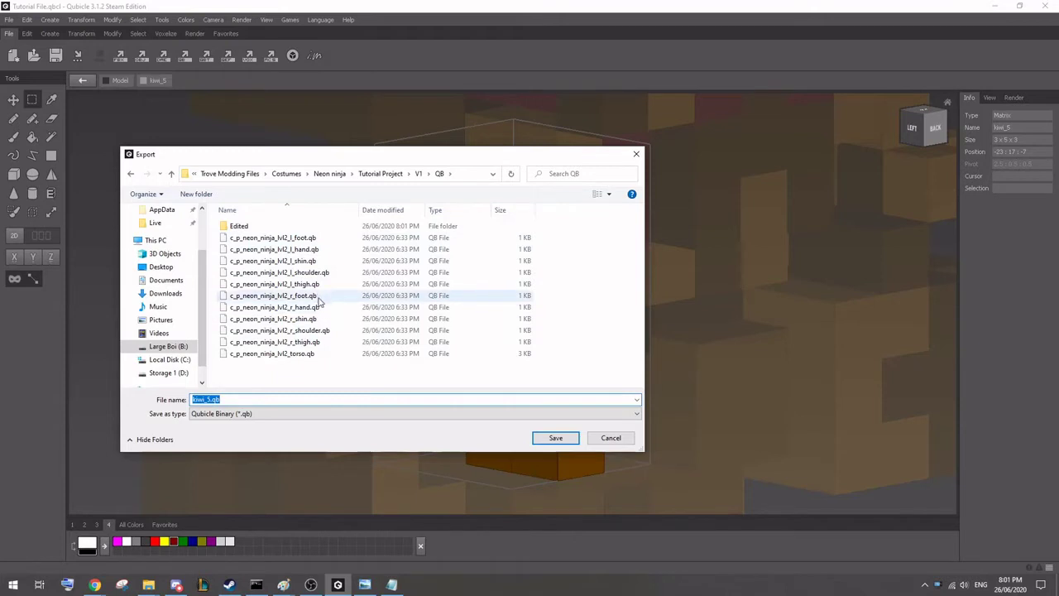
left_click(316, 341)
left_click(555, 437)
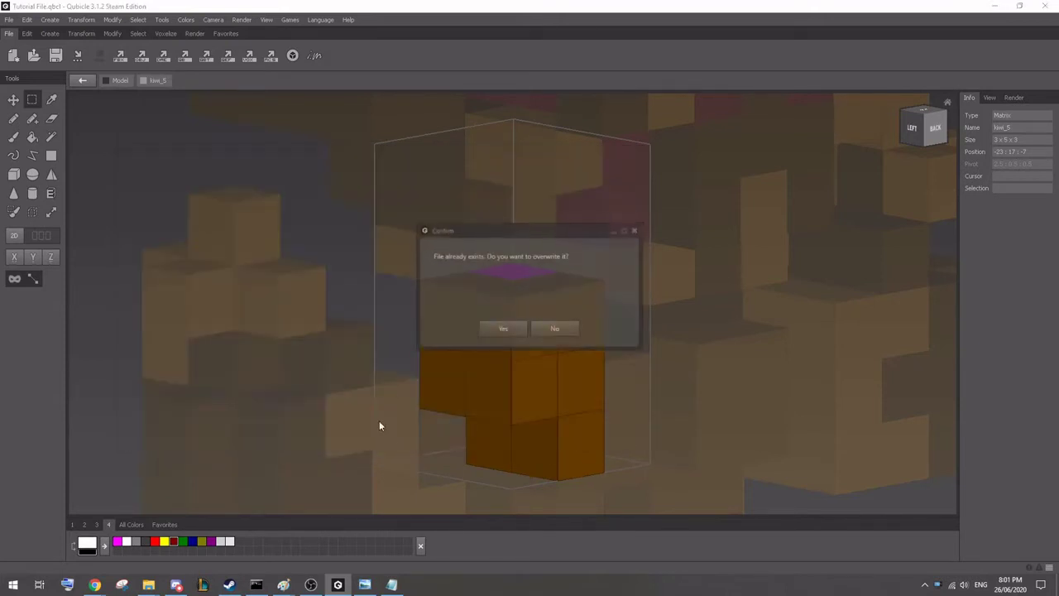
left_click(556, 329)
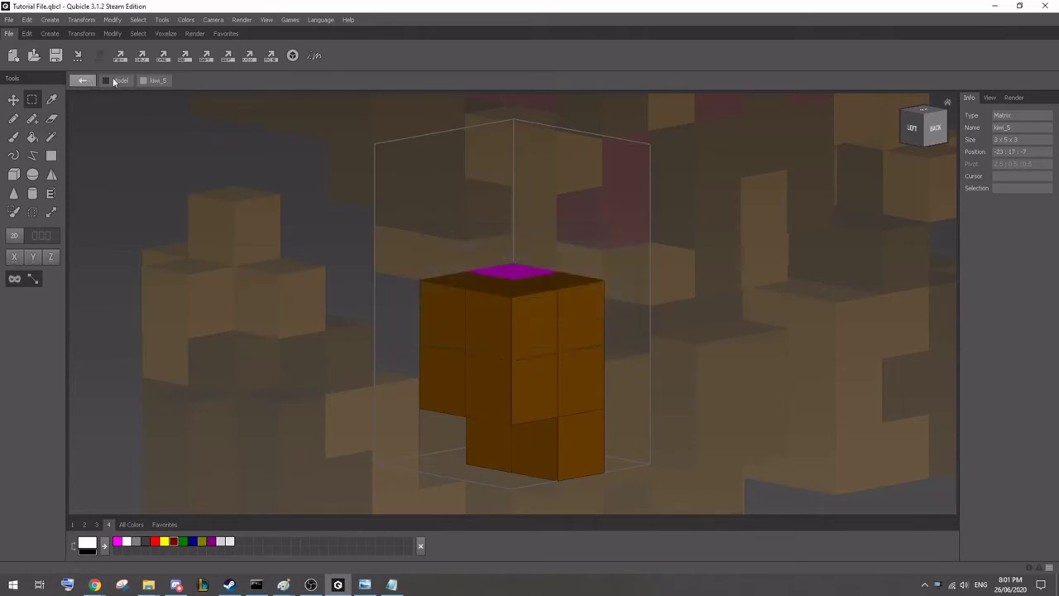
Export the right thigh matrix into the Edited folder as c_p_neon_ninja_lvl2_r_thigh.qb with the default options and leave the matrix editor.
left_click(184, 55)
left_click(367, 174)
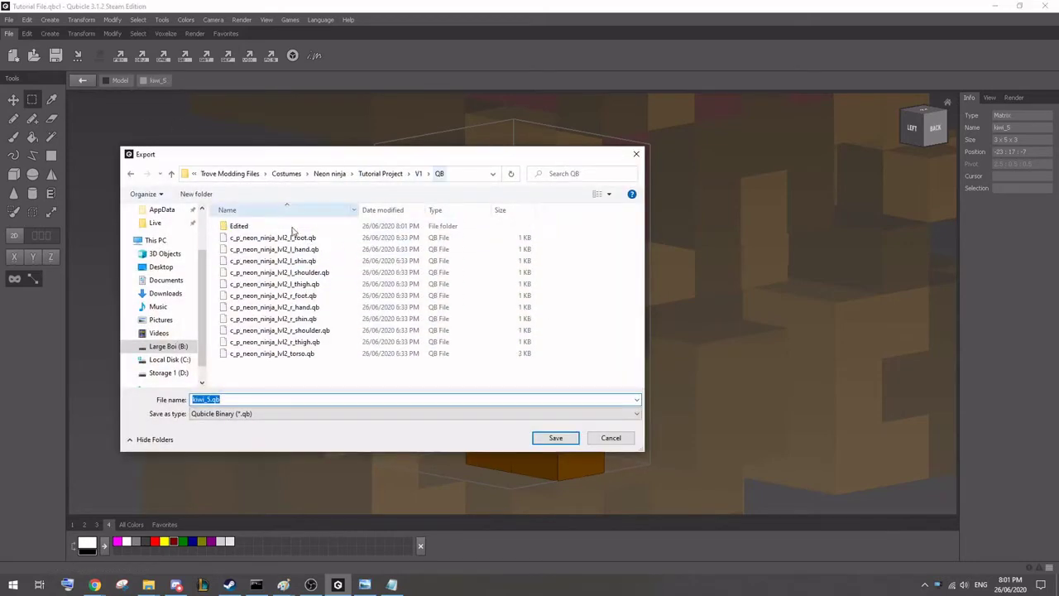
left_click(343, 342)
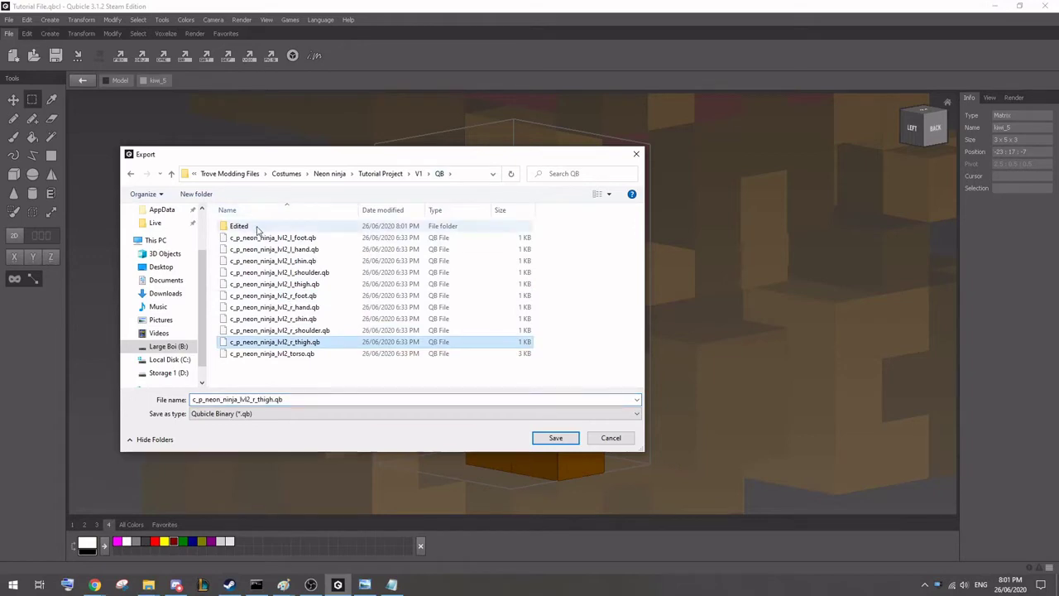
double_click(331, 226)
left_click(555, 438)
left_click(498, 360)
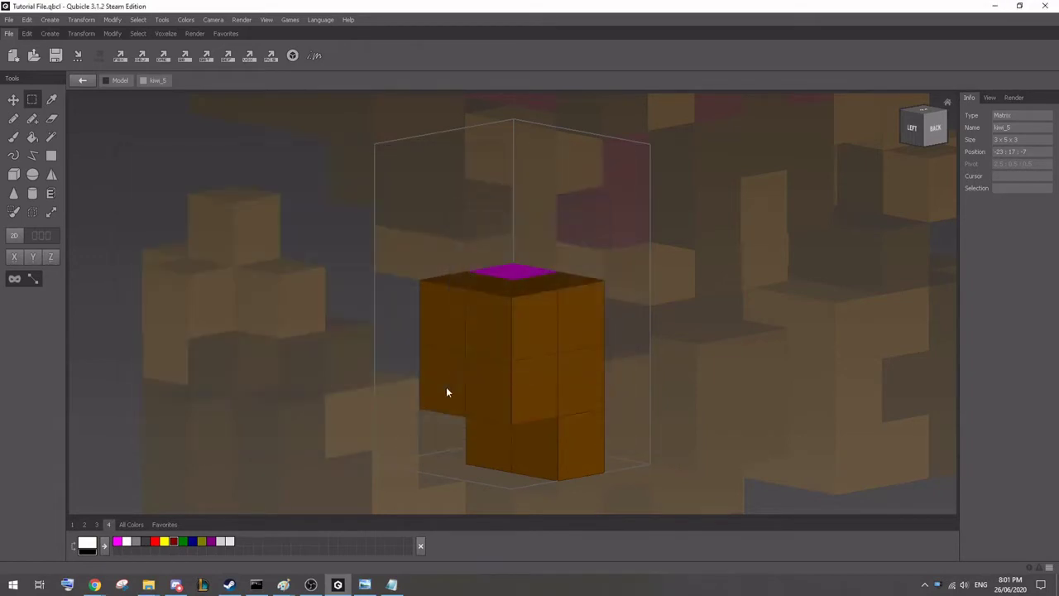
double_click(164, 218)
right_click_drag(166, 221, 266, 248)
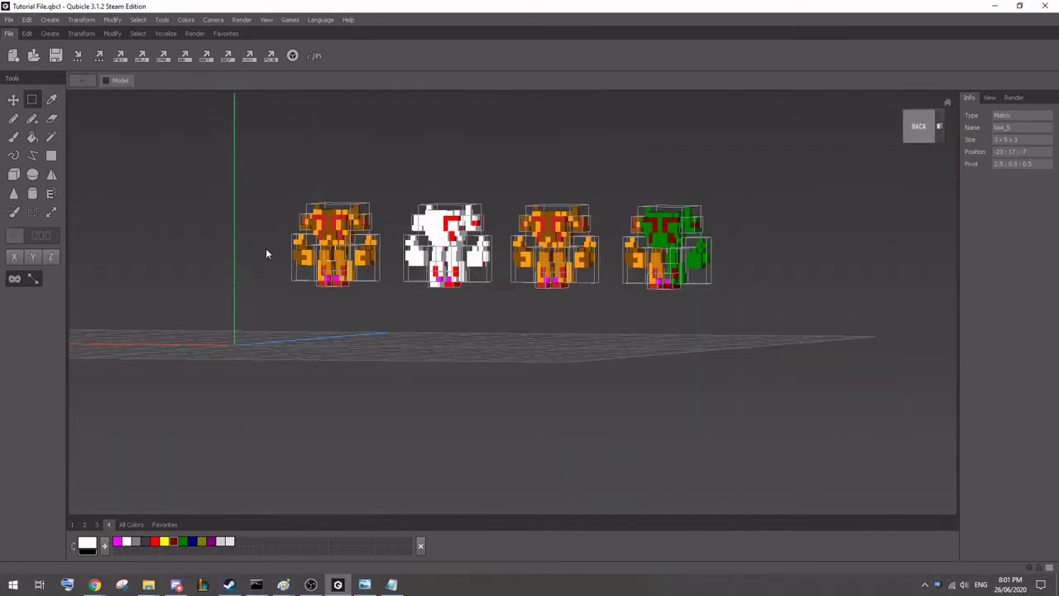
Open the first orange figure's right shin matrix and check its blueprint name on the Trovesaurus Level 10 Neon Ninja page in Chrome.
double_click(342, 276)
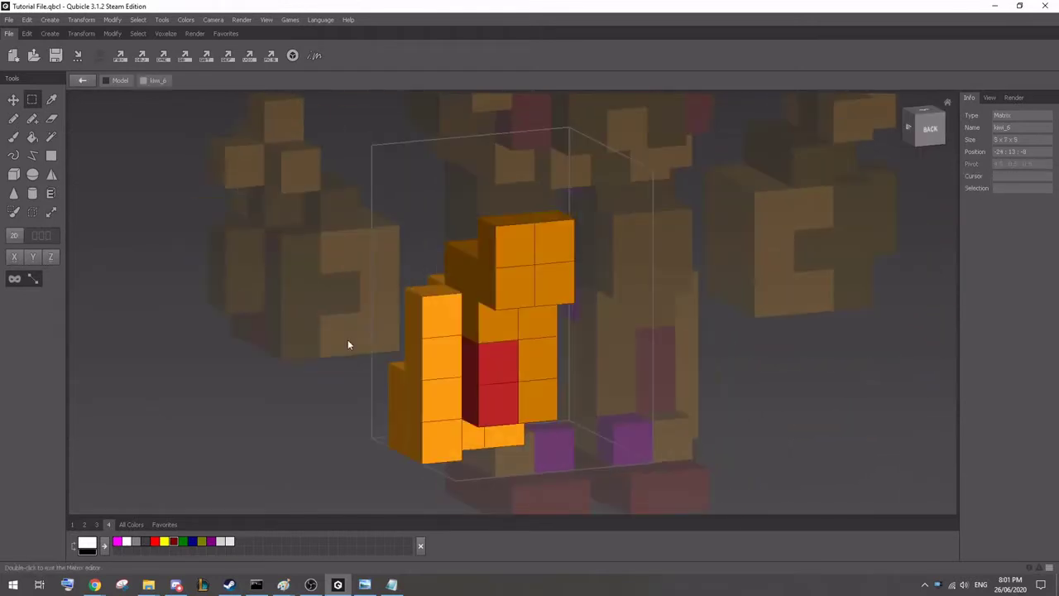
mouse_move(97, 585)
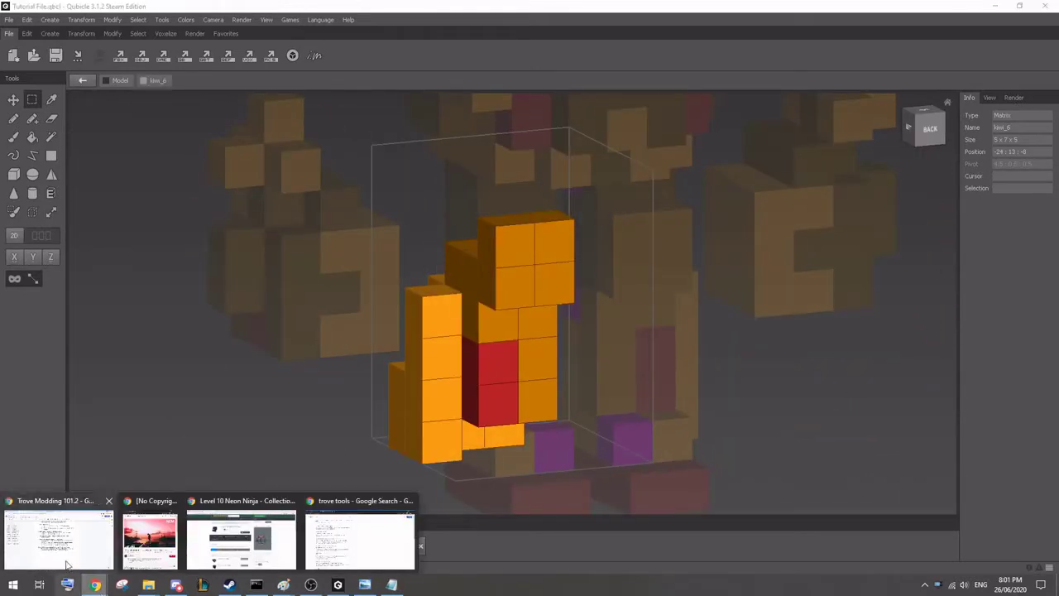
left_click(220, 525)
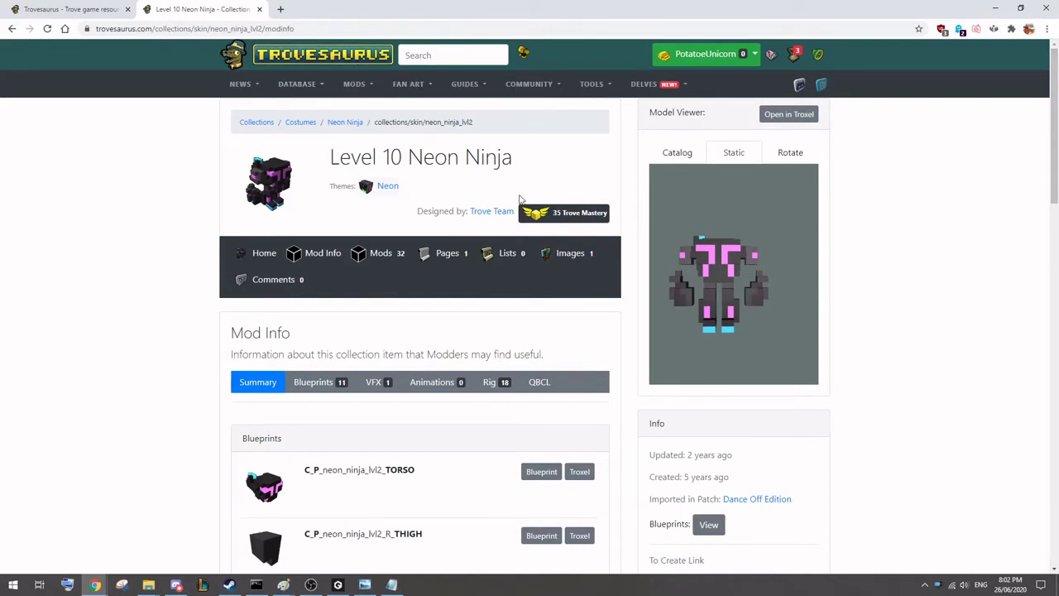
scroll(114, 201, "down", 2)
scroll(113, 202, "up", 2)
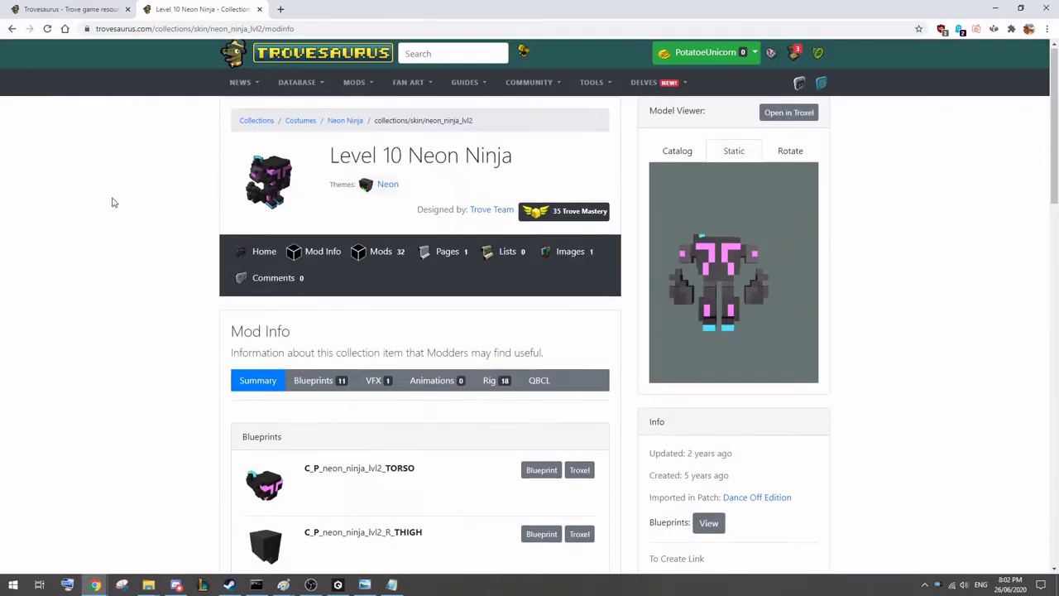
scroll(412, 167, "down", 5)
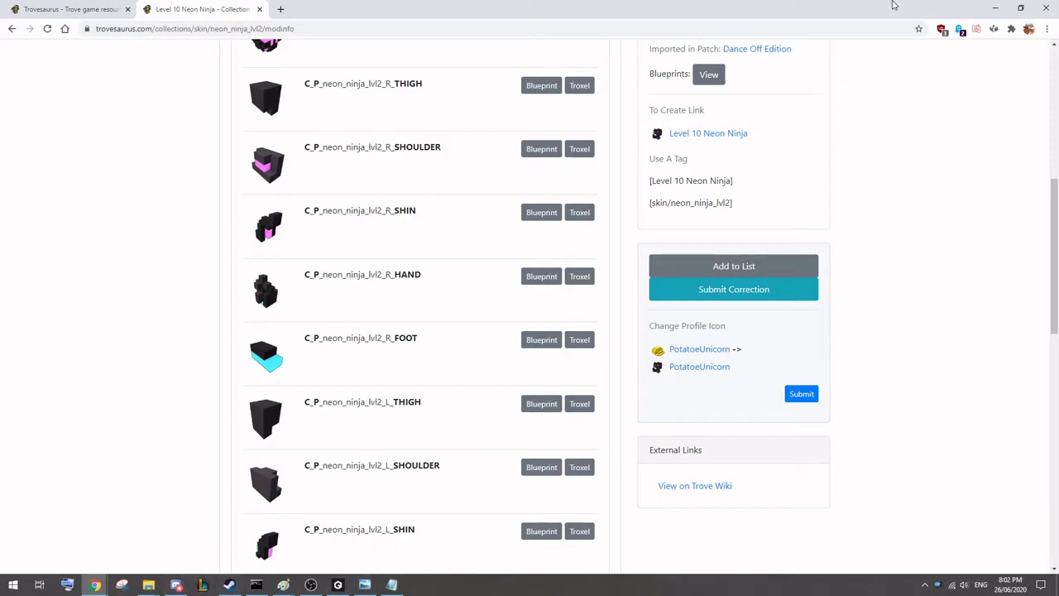
left_click(995, 8)
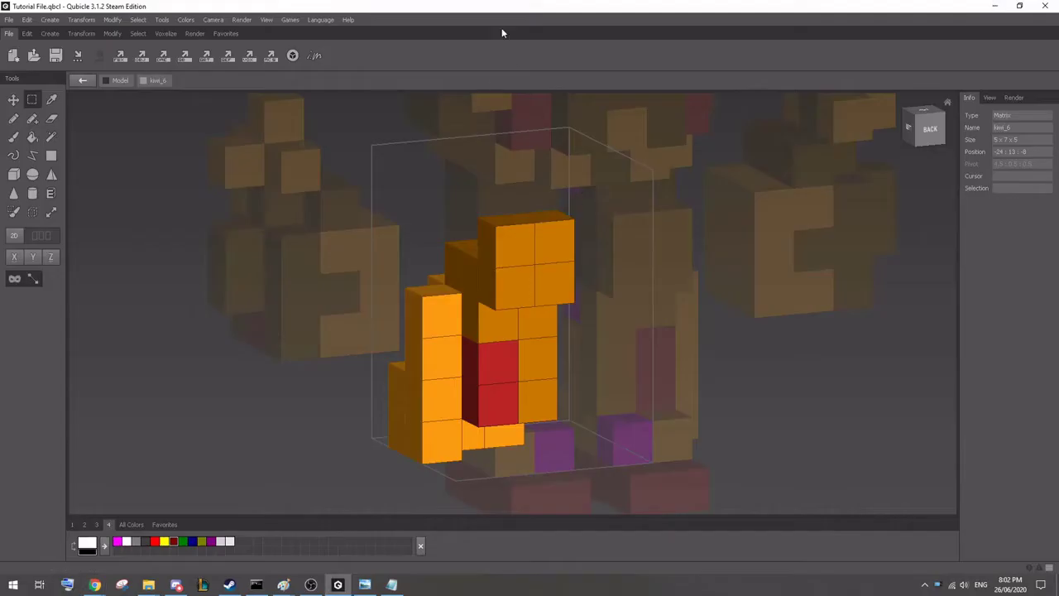
Export the right shin matrix into the Edited folder as c_p_neon_ninja_lvl2_r_thigh.qb, overwriting the existing file, with the default options and leave the matrix editor.
left_click(187, 58)
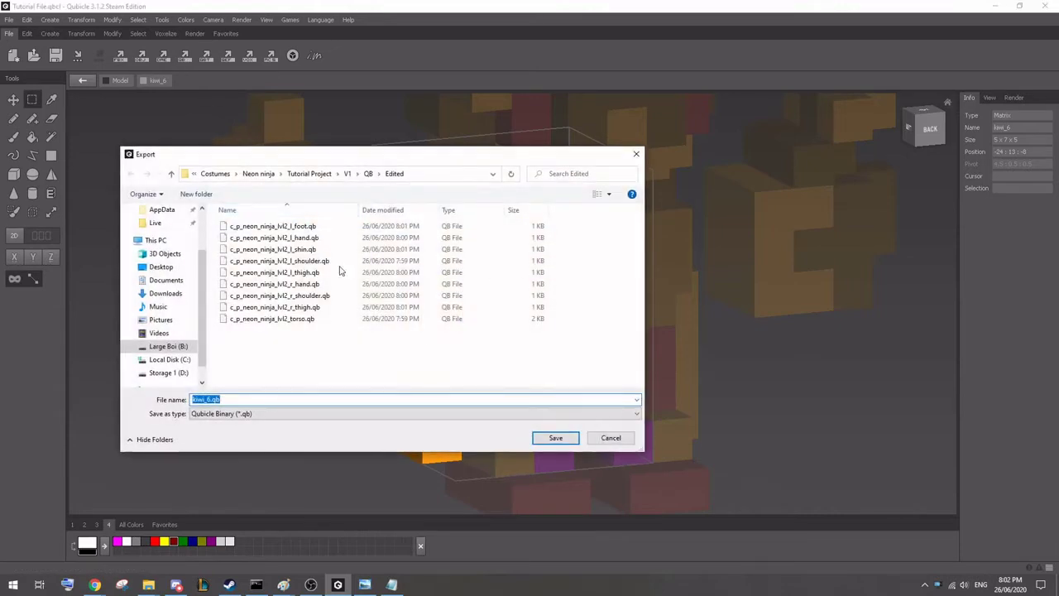
left_click(368, 174)
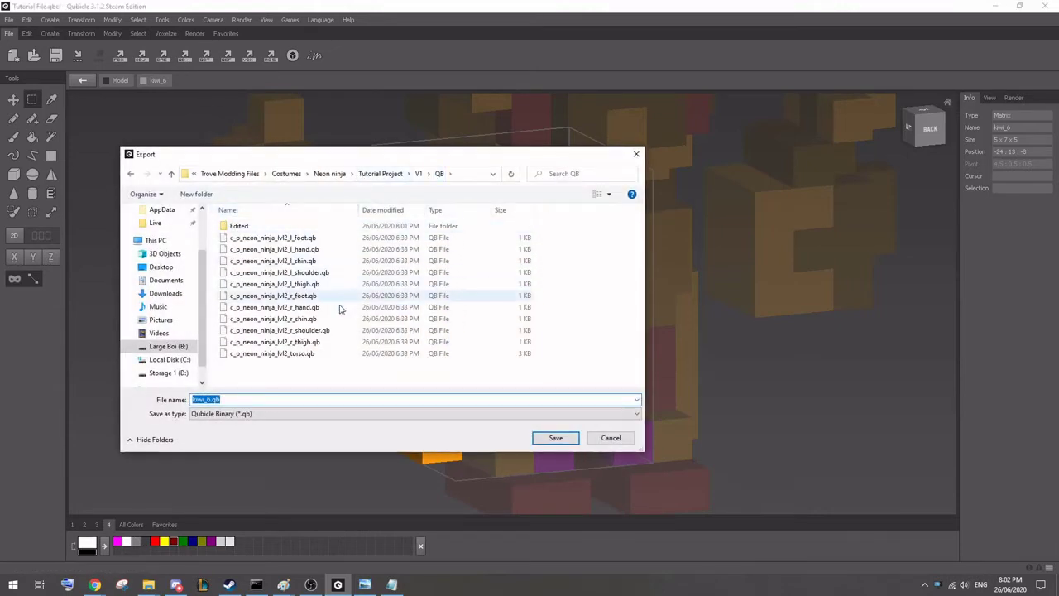
left_click(327, 343)
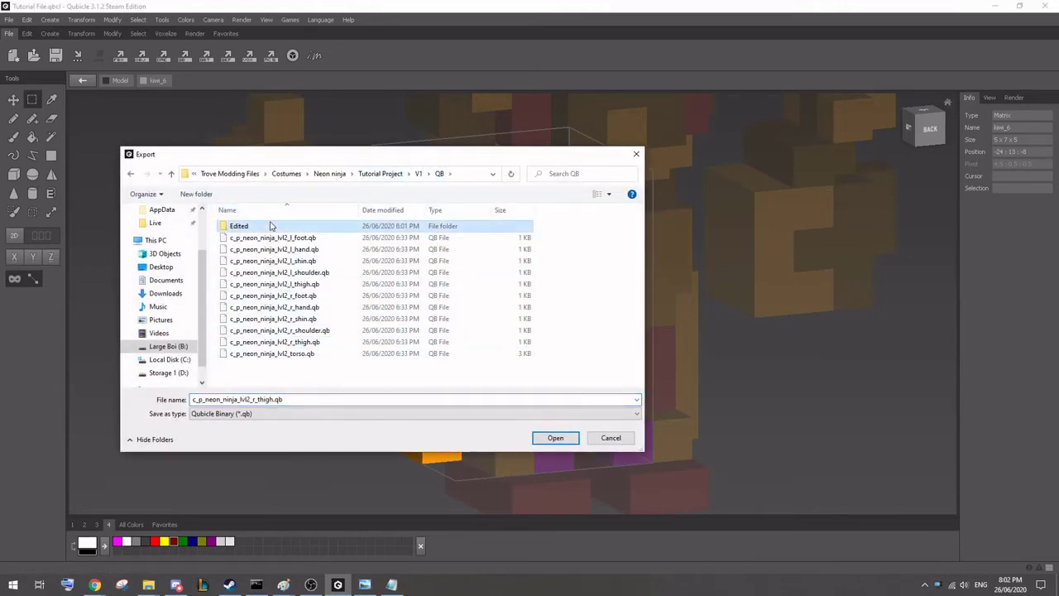
double_click(239, 226)
left_click(555, 437)
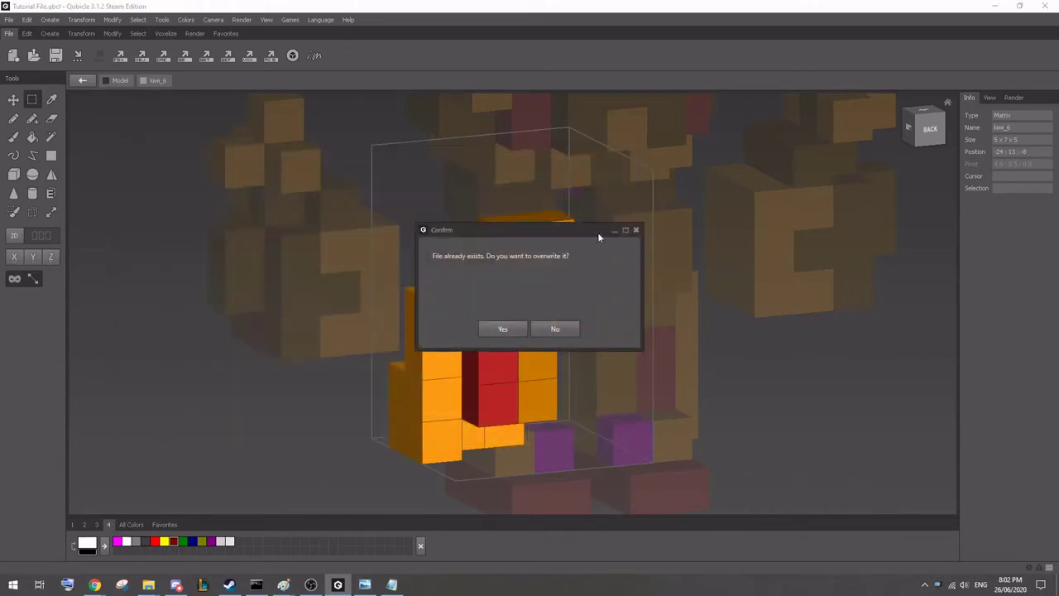
left_click(503, 328)
left_click(502, 351)
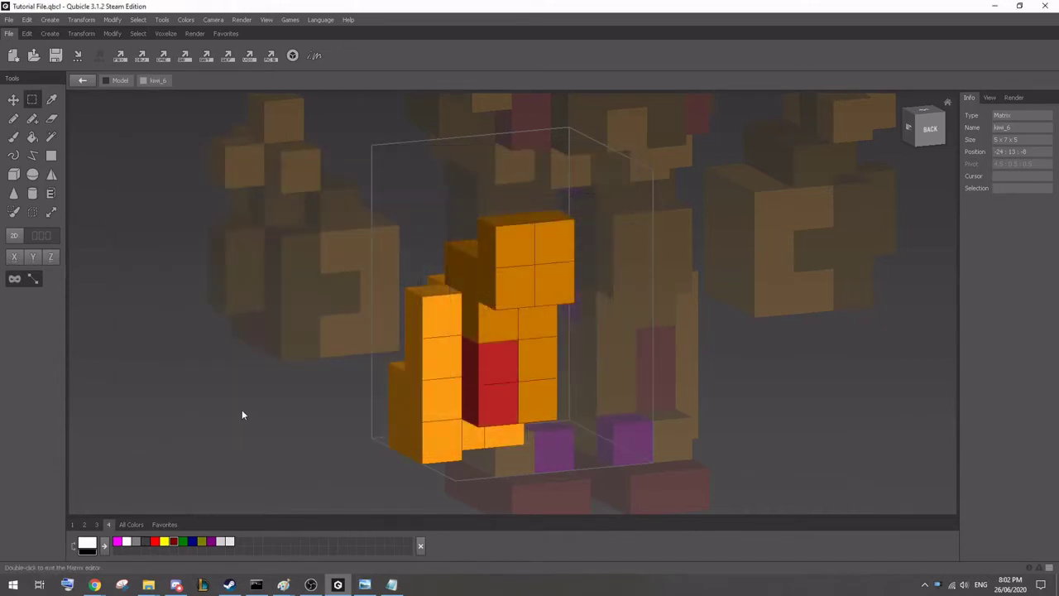
double_click(187, 322)
Export the first orange figure's right foot matrix into the Edited folder as c_p_neon_ninja_lvl2_r_foot.qb with the default options and return to the full model.
double_click(338, 293)
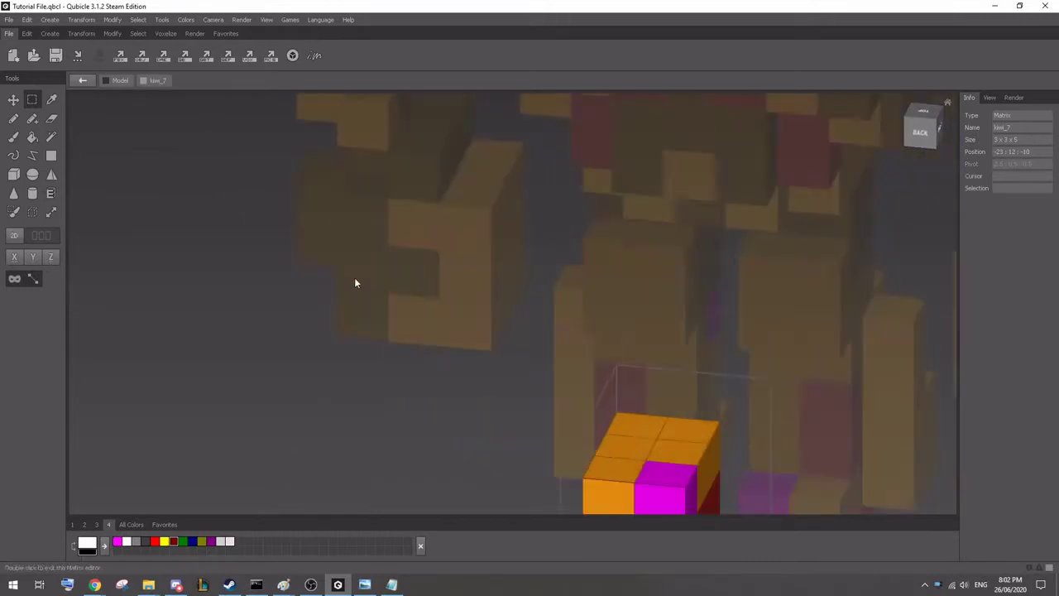
left_click(184, 56)
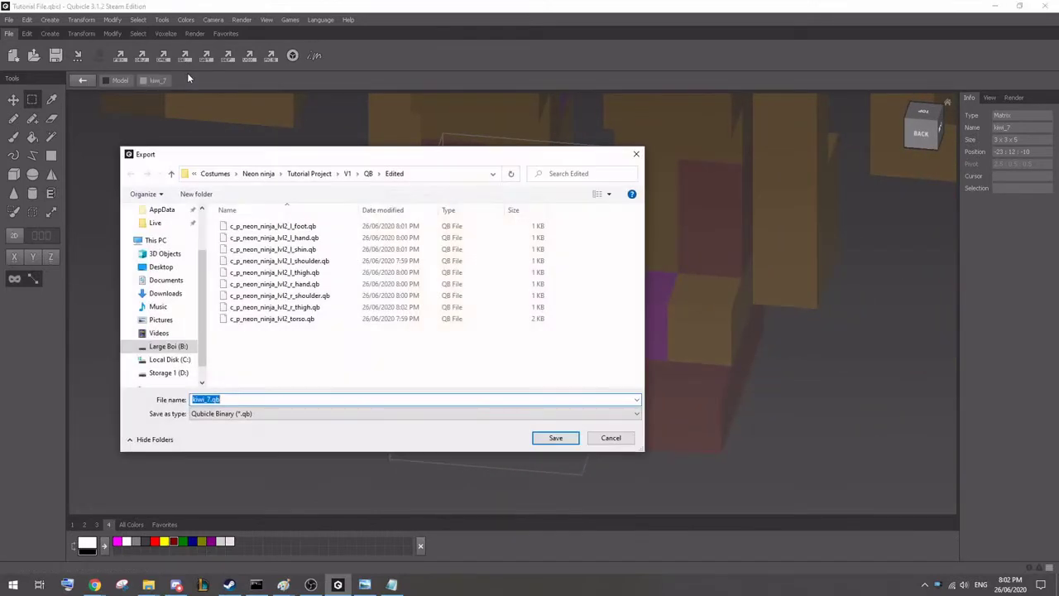
left_click(368, 173)
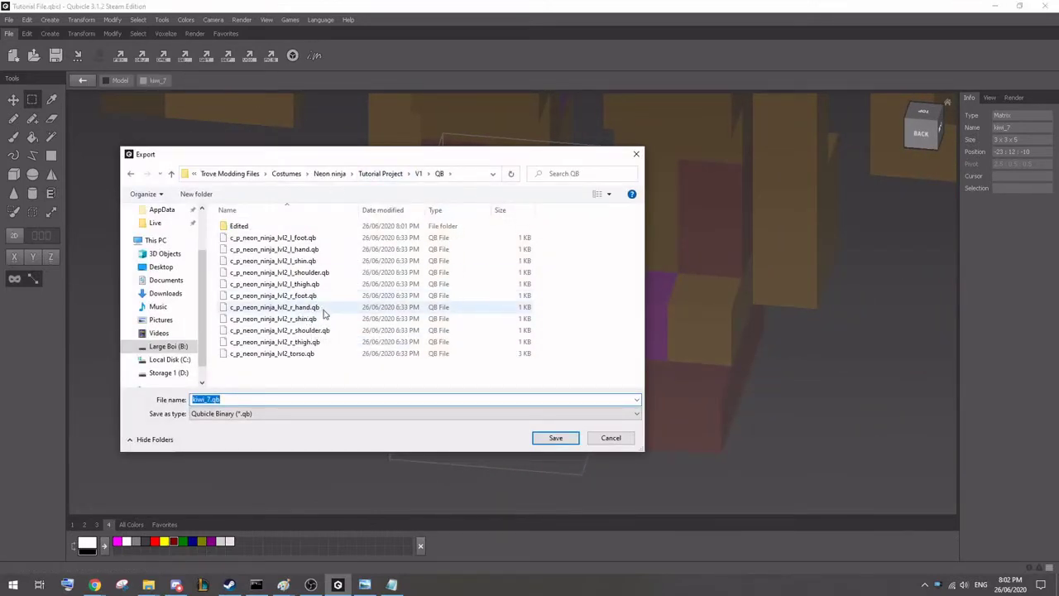
left_click(281, 296)
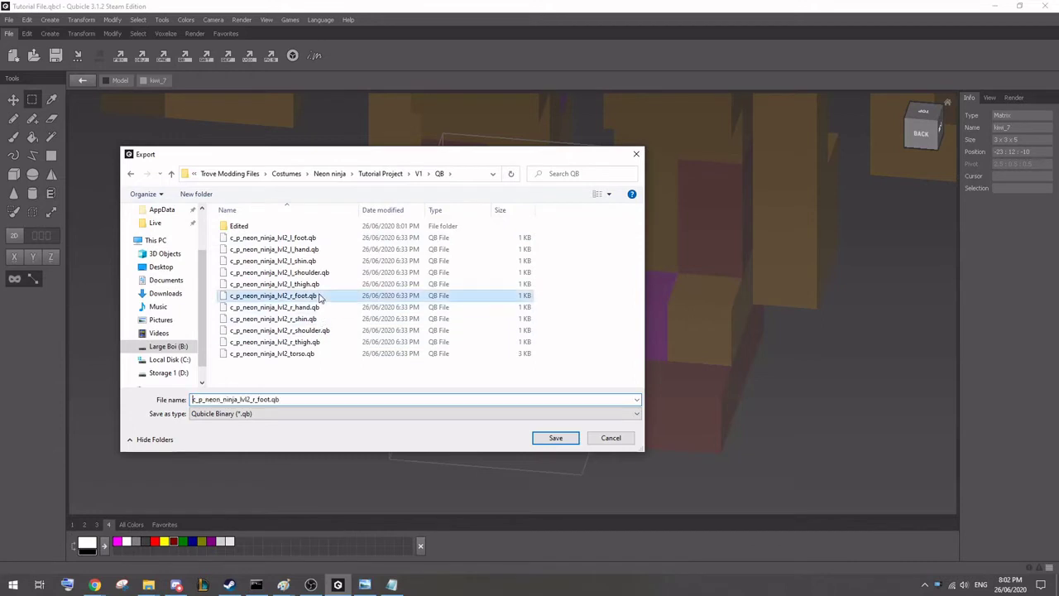
double_click(232, 226)
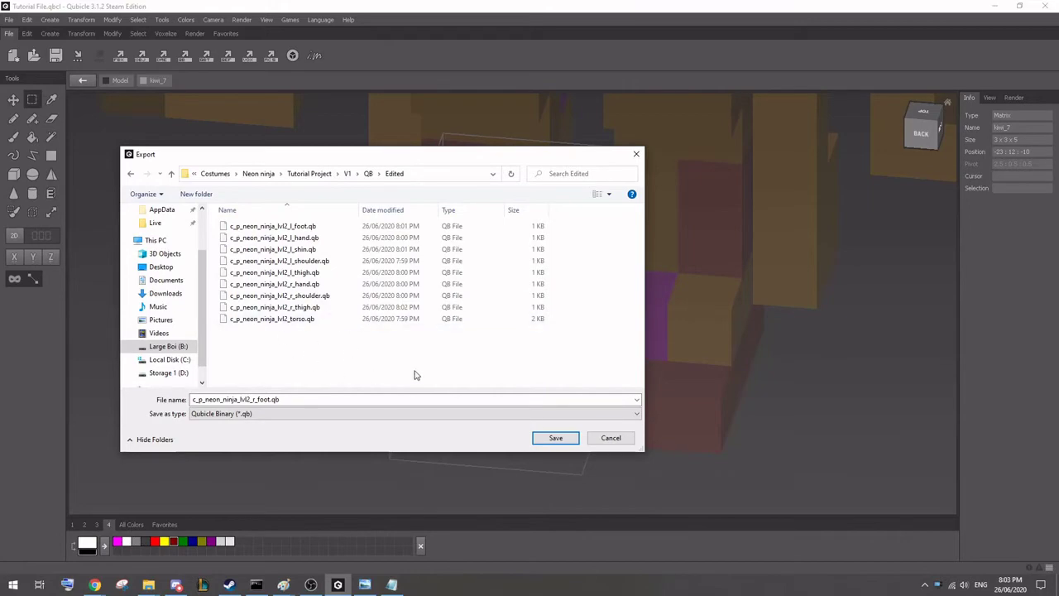
left_click(551, 437)
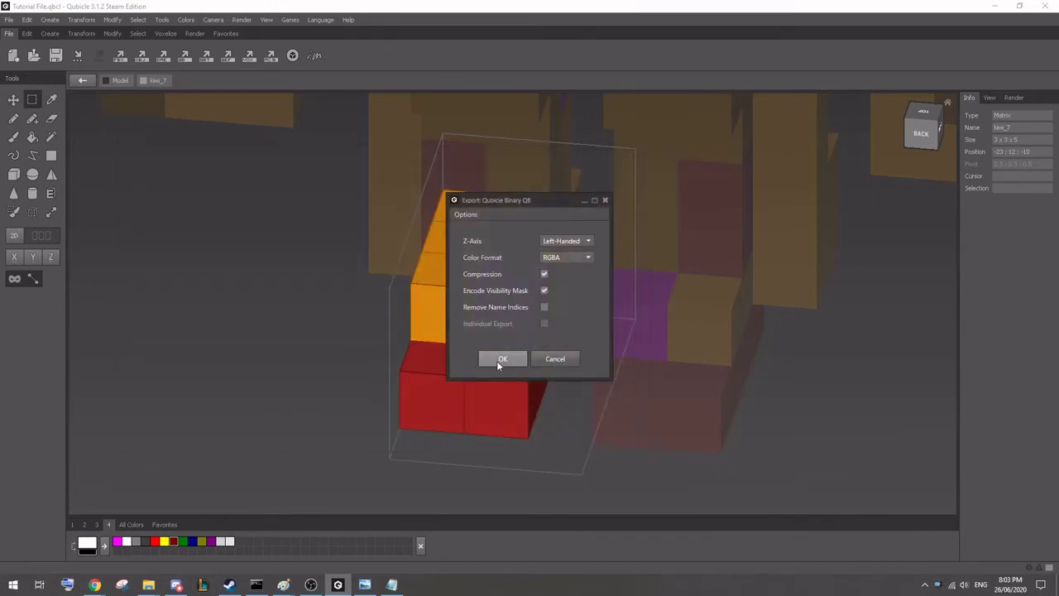
left_click(497, 363)
double_click(271, 289)
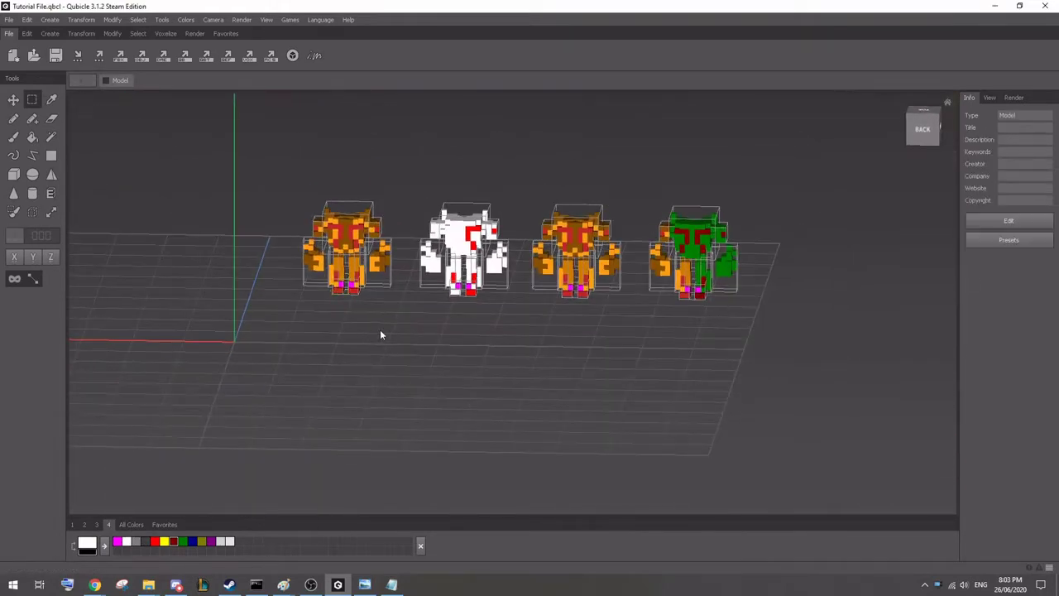
Place the MaterialMaps.jpg guide beside the Qubicle model and review its base model and type map sections for the file naming rules.
right_click_drag(380, 334, 348, 284)
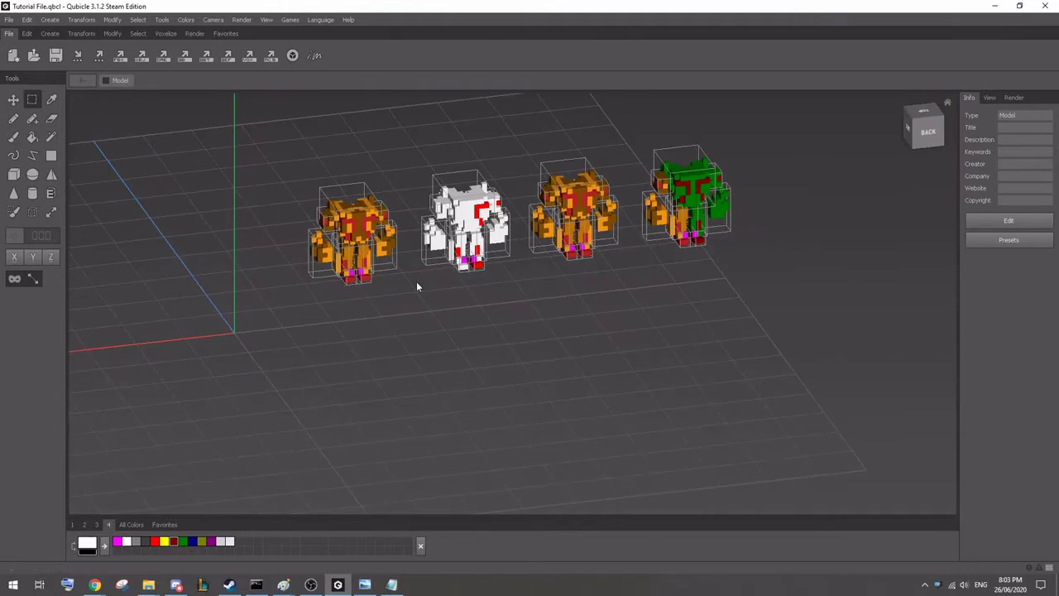
middle_click_drag(416, 285, 347, 341)
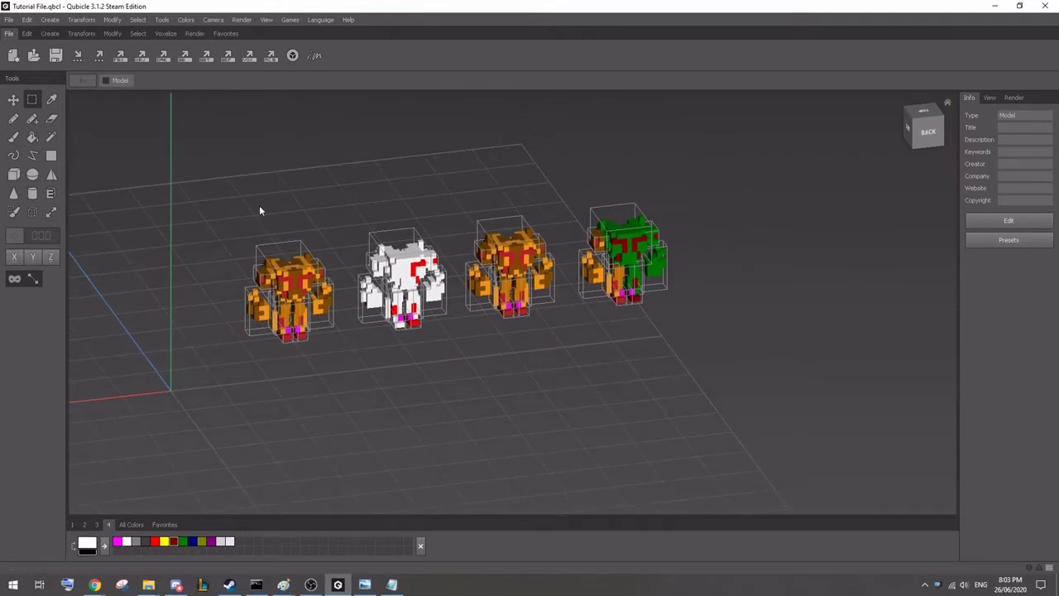
middle_click_drag(386, 353, 302, 379)
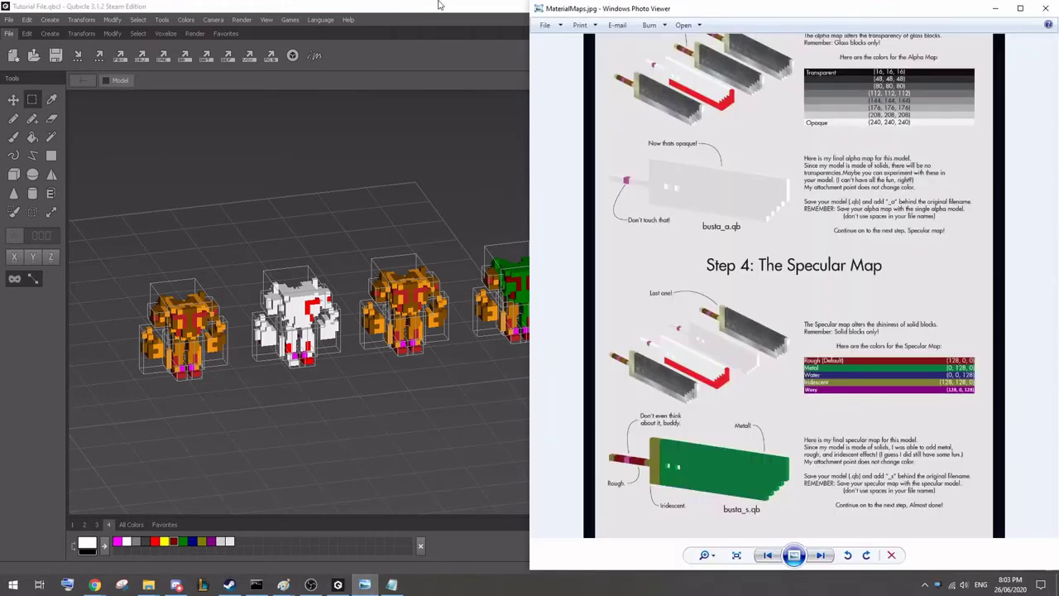
double_click(442, 8)
double_click(443, 9)
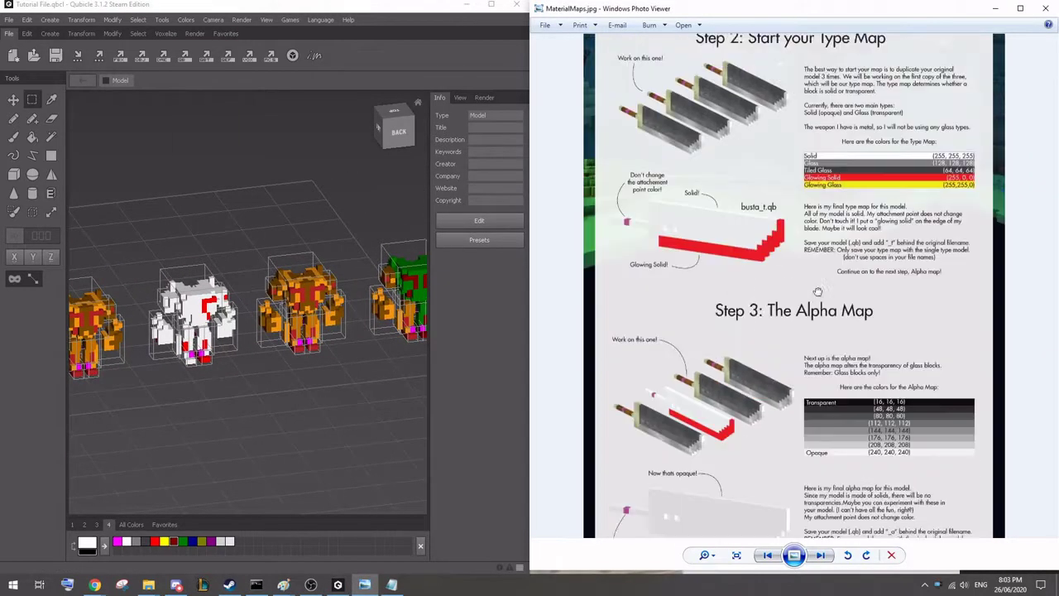
scroll(817, 291, "up", 3)
scroll(770, 207, "down", 1)
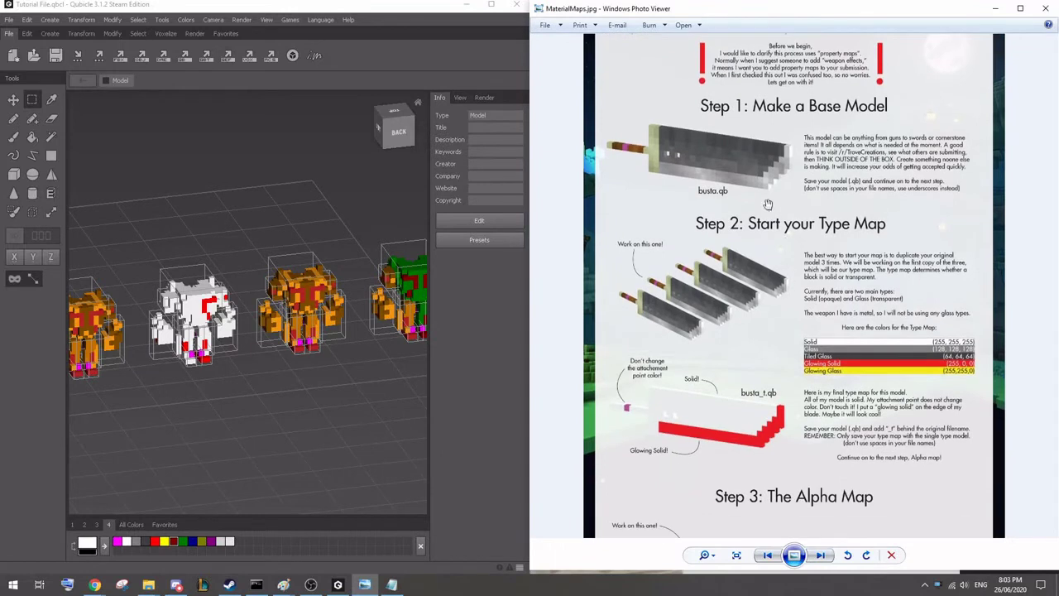
left_click_drag(755, 193, 751, 159)
scroll(769, 265, "down", 1)
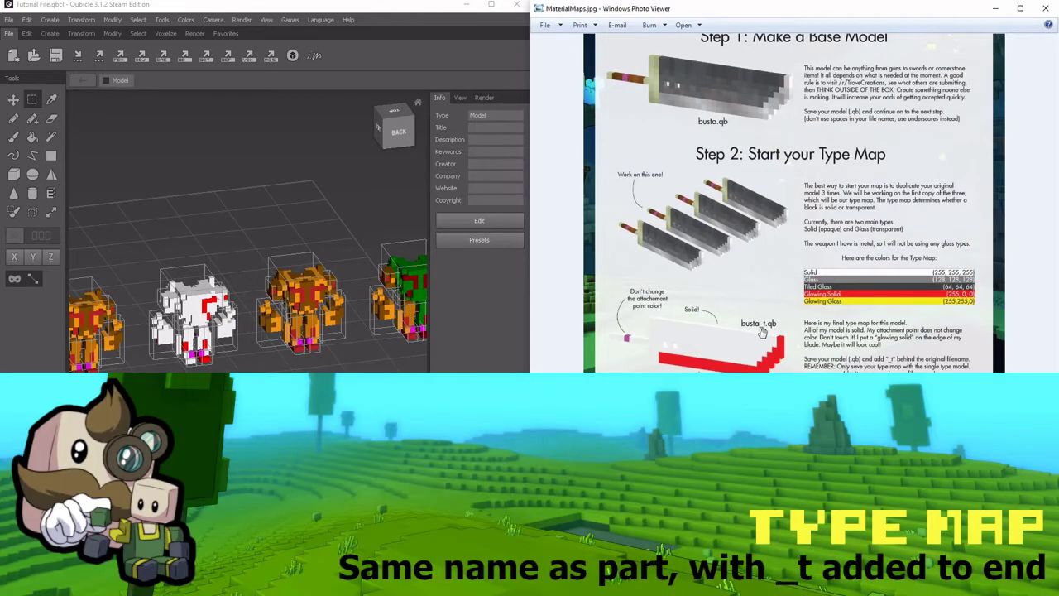
Export the white figure's torso matrix into the Edited folder as c_p_neon_ninja_lvl2_torso_t.qb with the default options and leave the matrix editor.
left_click(195, 311)
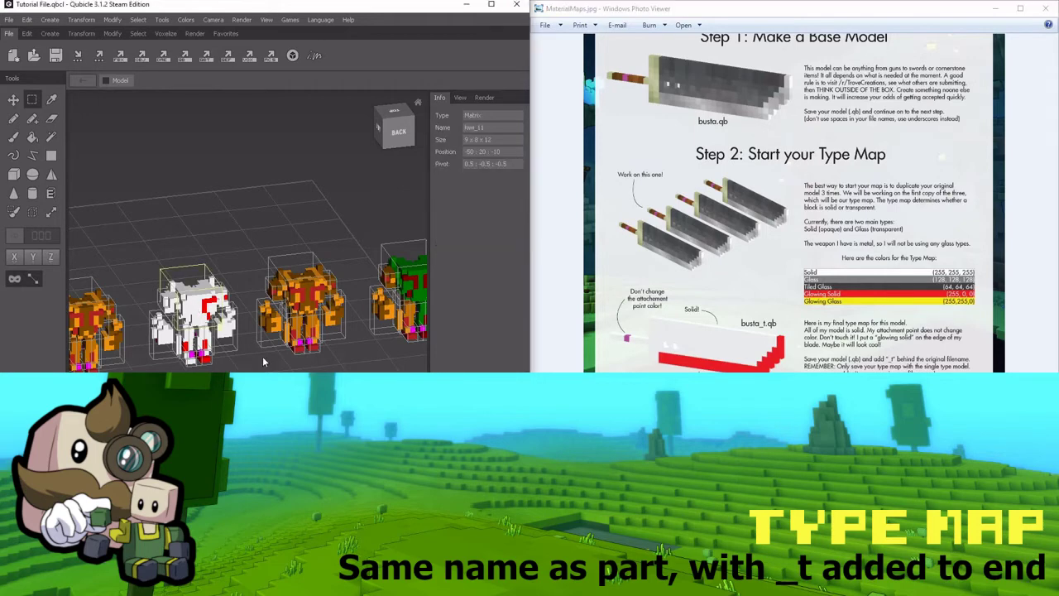
double_click(189, 299)
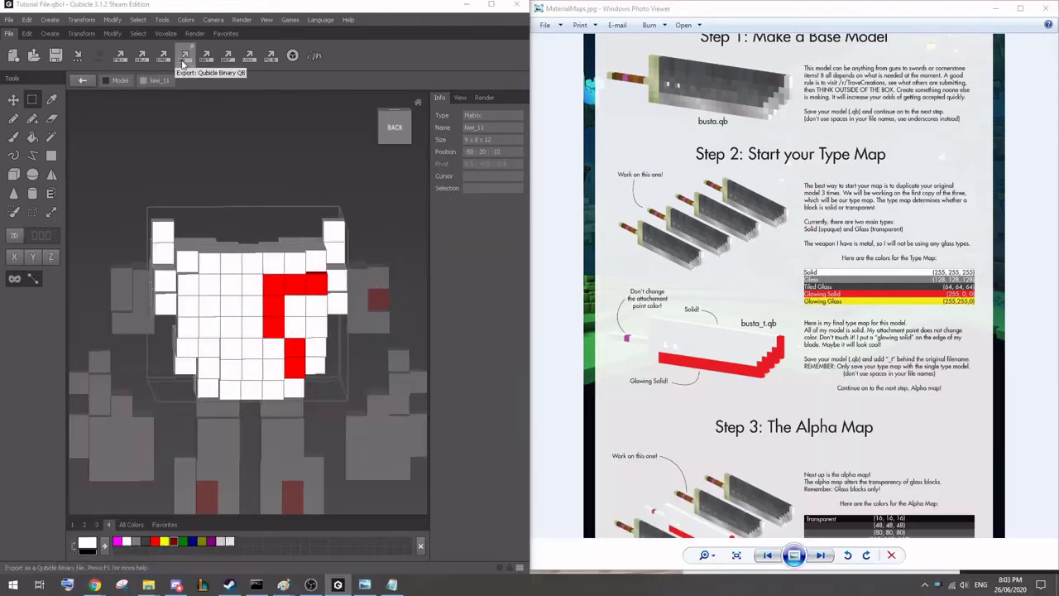
left_click(184, 55)
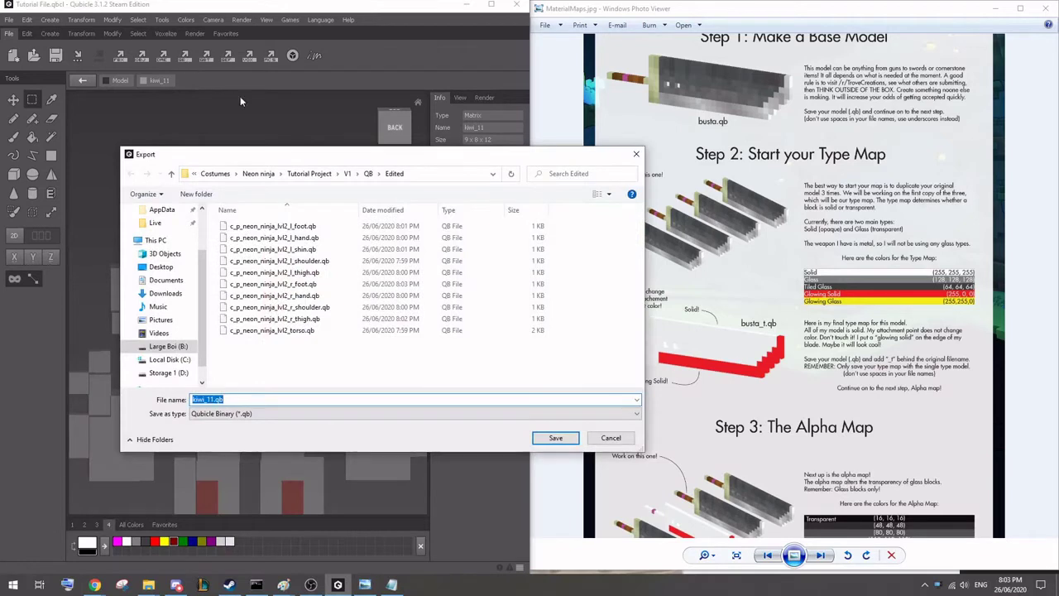
left_click(289, 330)
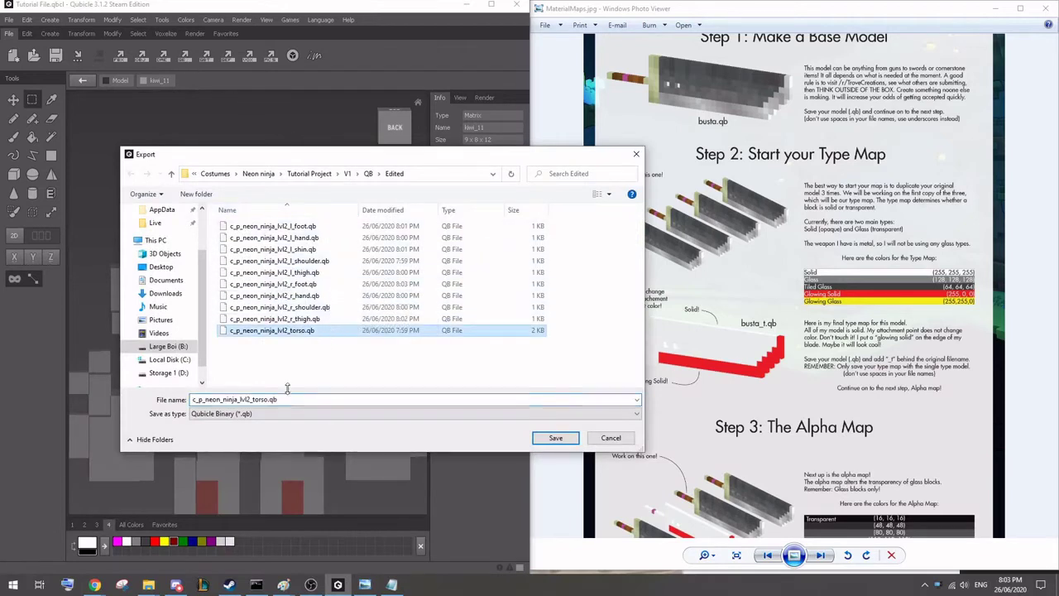
left_click(266, 401)
left_click(265, 400)
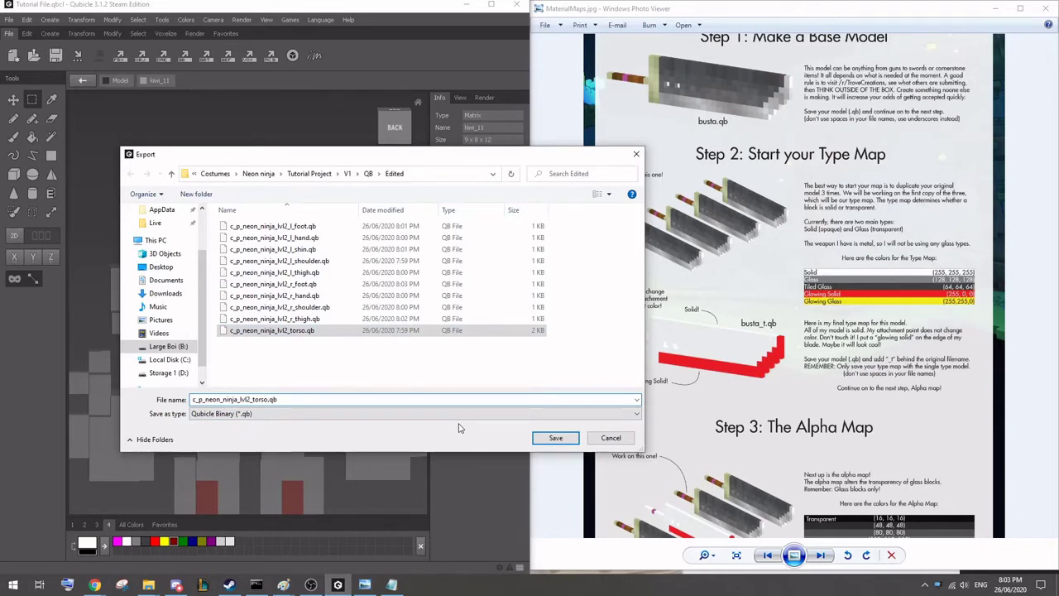
type("_t")
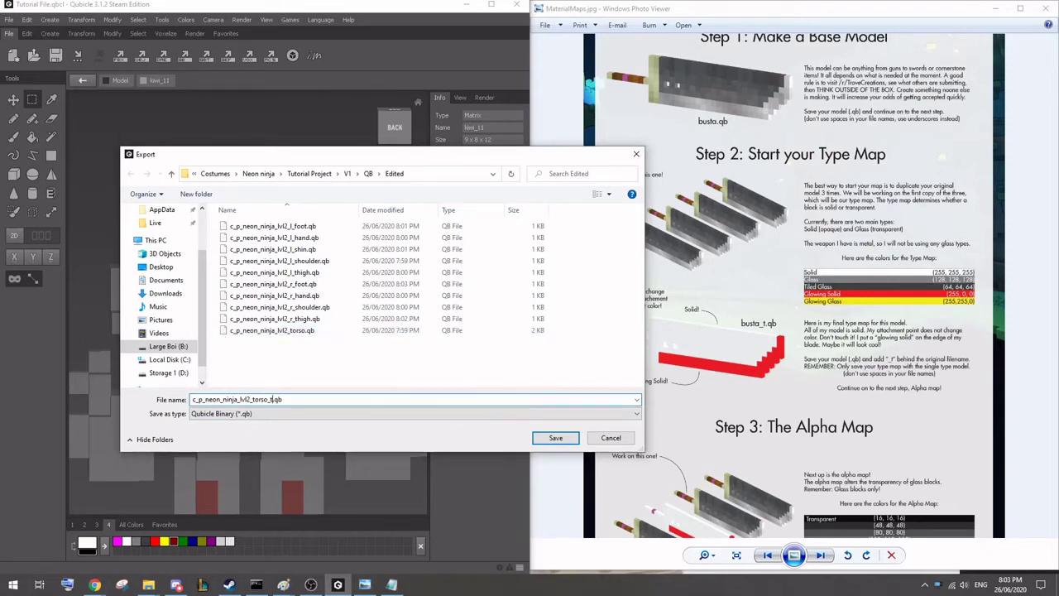
left_click(555, 438)
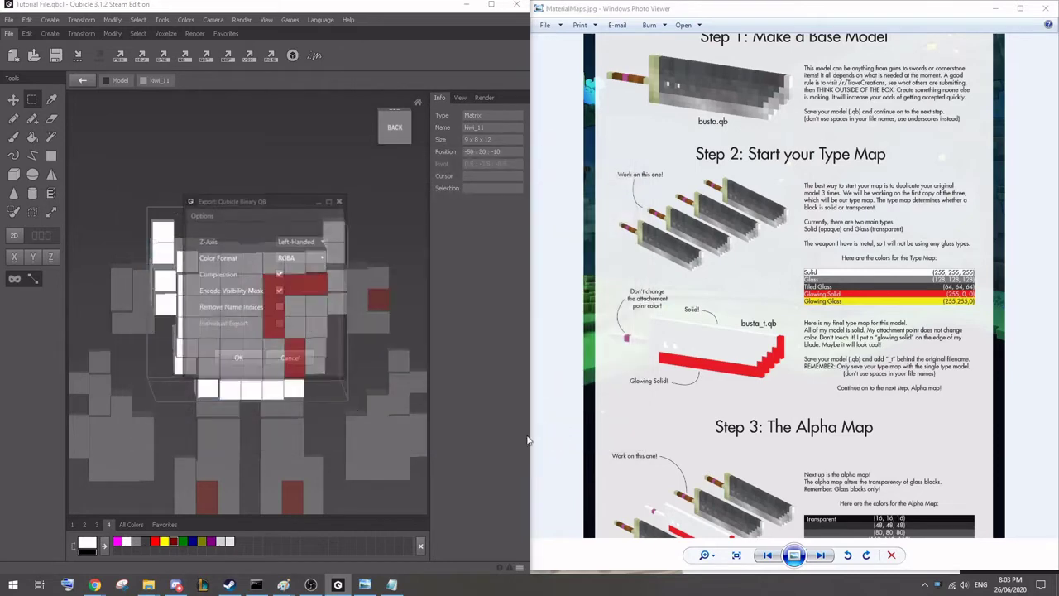
left_click(244, 358)
double_click(258, 169)
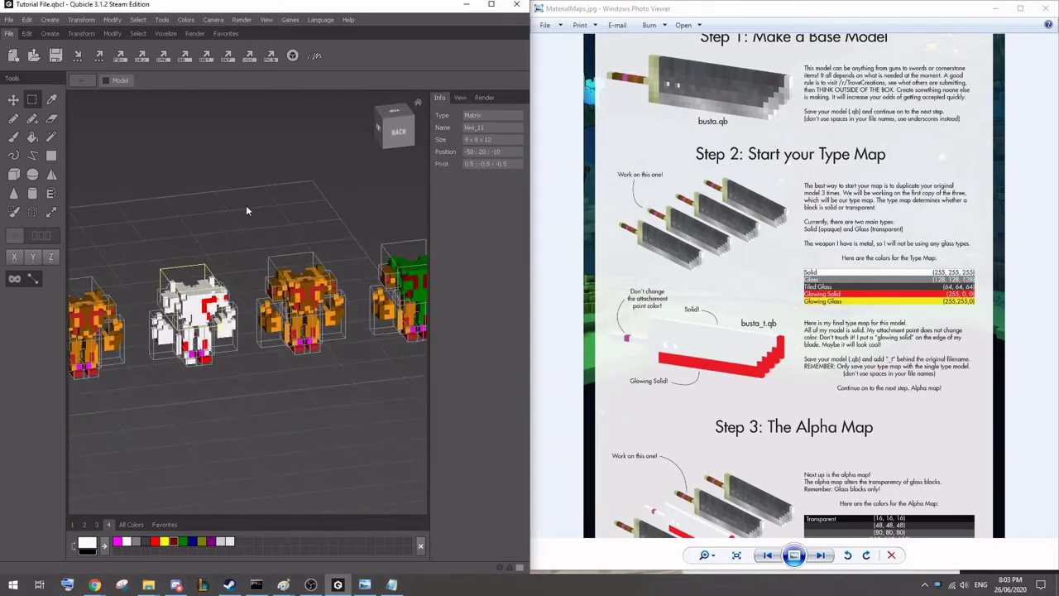
Open the white type map figure's shoulder matrix in the matrix editor, return to the full model and clear the selection.
left_click(246, 205)
mouse_move(270, 263)
right_mouse_down()
mouse_move(260, 232)
mouse_move(246, 246)
mouse_move(254, 254)
right_mouse_up()
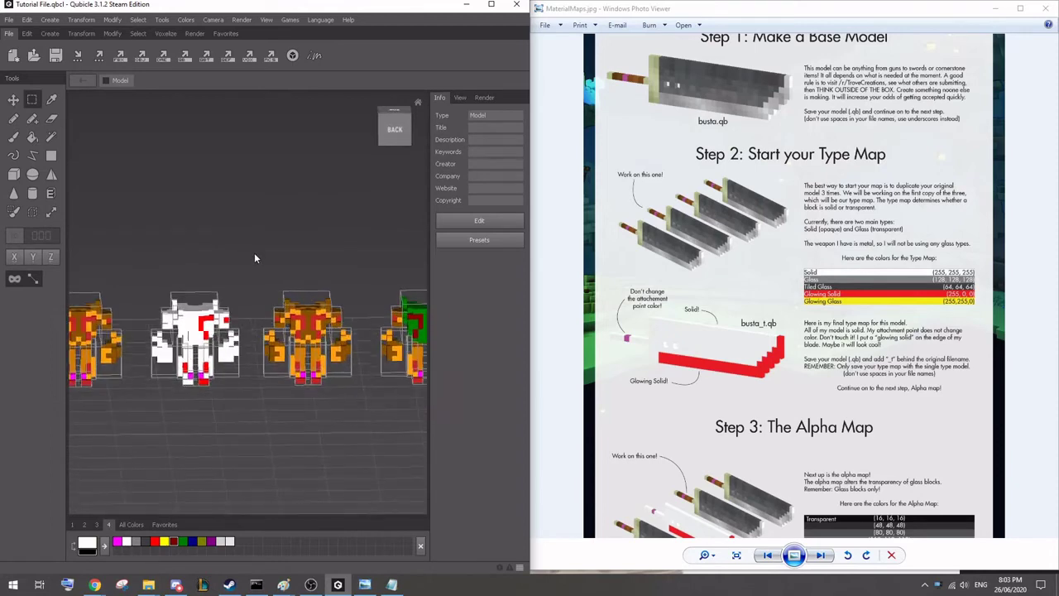
right_click_drag(200, 364, 224, 318)
double_click(171, 315)
double_click(102, 208)
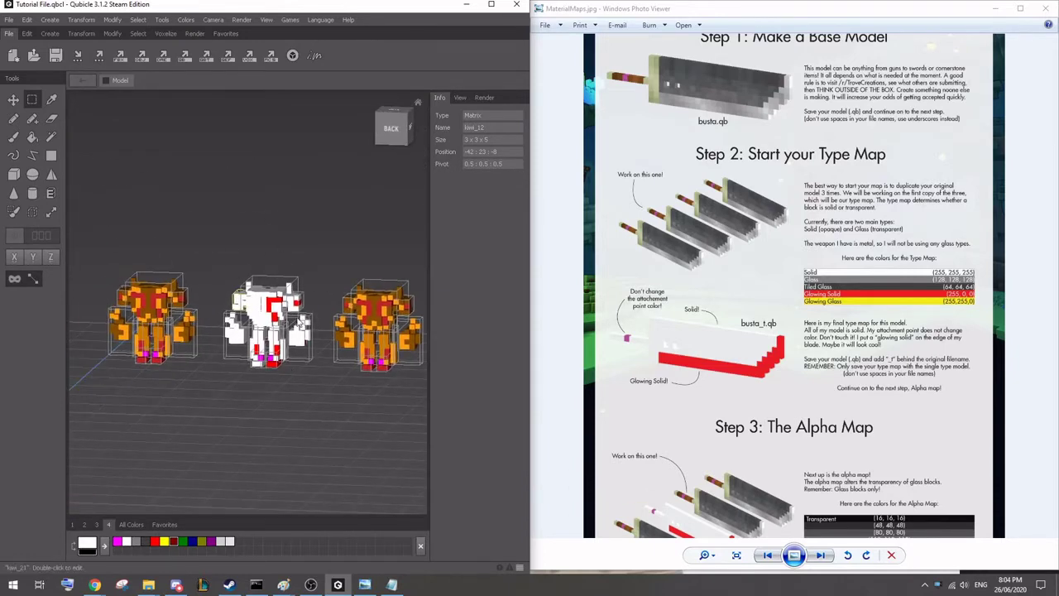
left_click(244, 431)
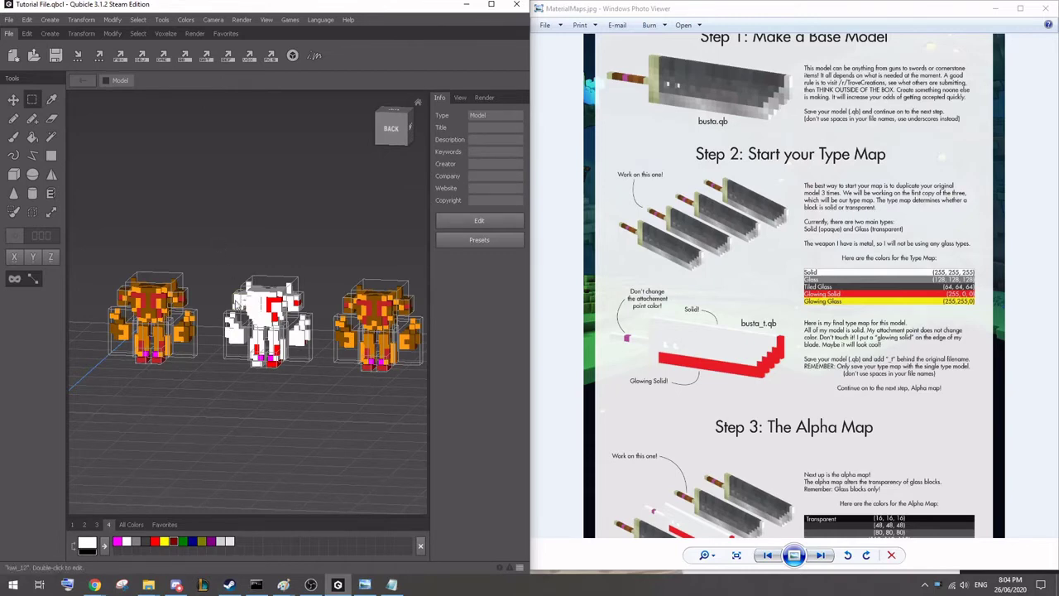
Export the white type map figure's left shoulder matrix into the Edited folder as c_p_neon_ninja_lvl2_l_shoulder_t.qb and return to the full model.
double_click(299, 304)
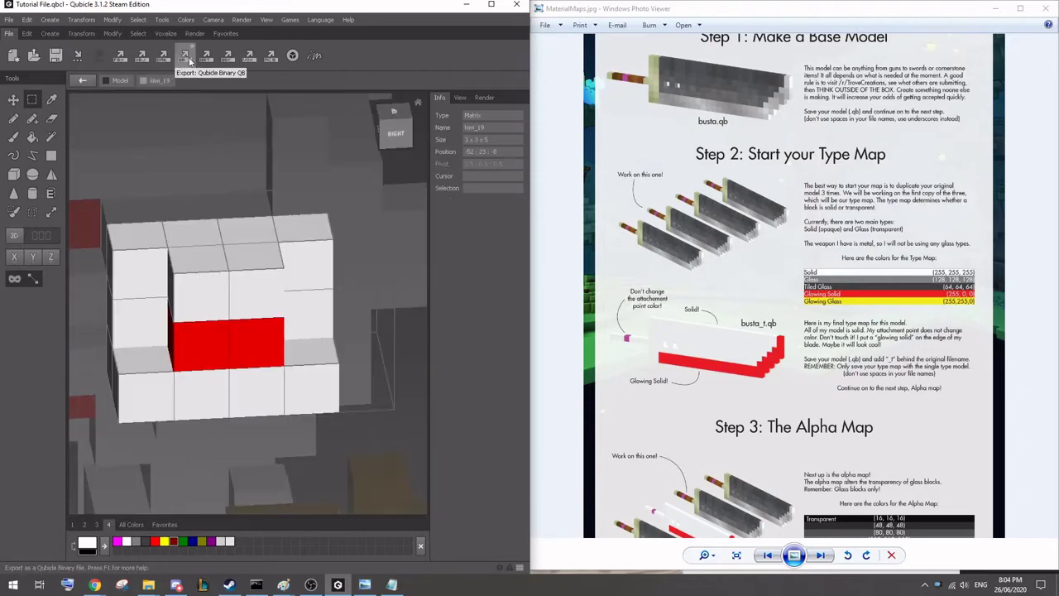
left_click(189, 62)
left_click_drag(342, 156, 596, 123)
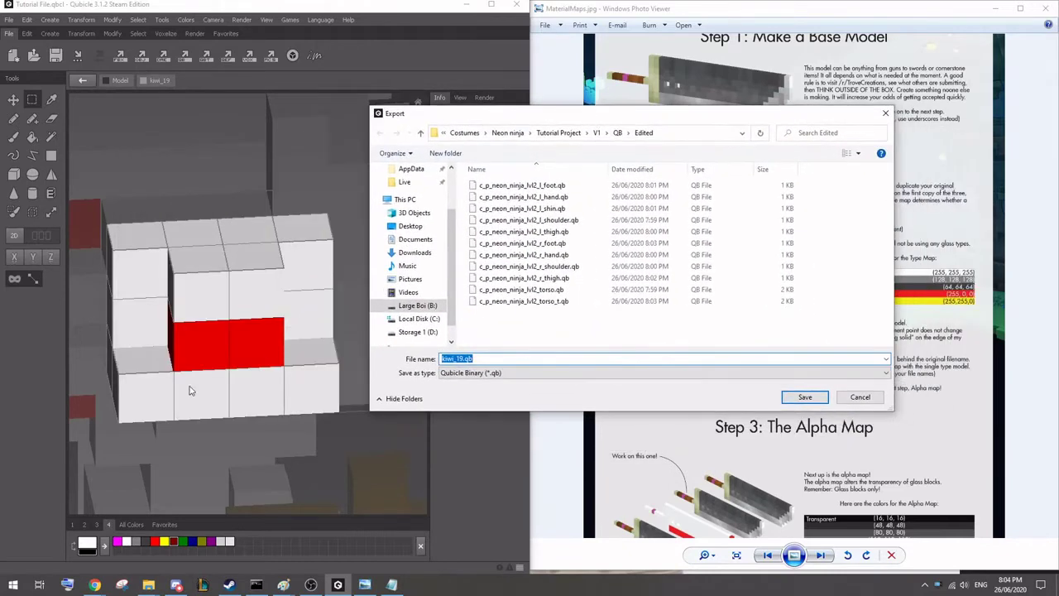
left_click(592, 219)
left_click(534, 358)
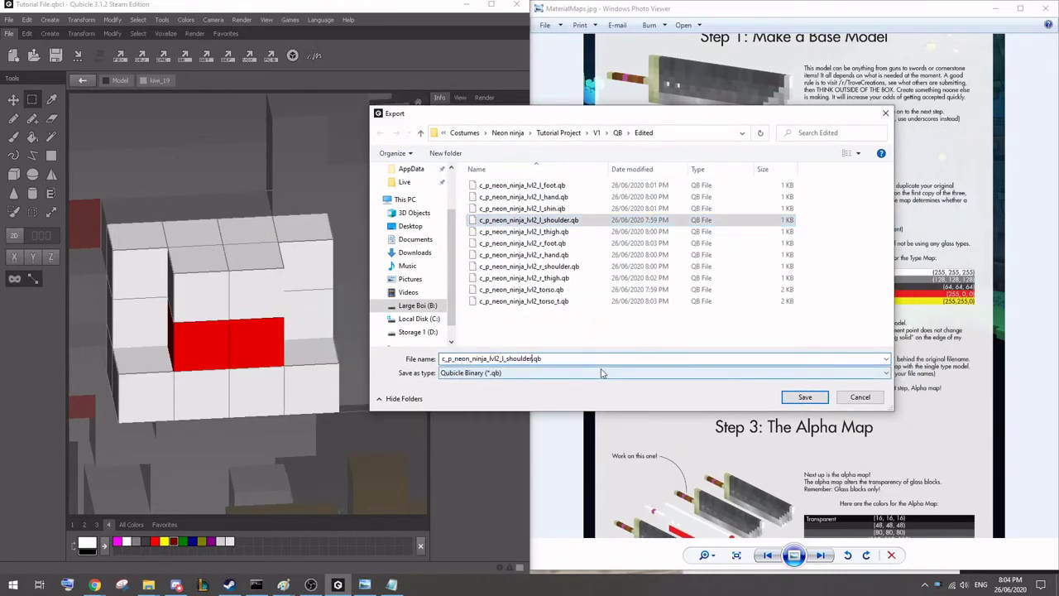
type("_t")
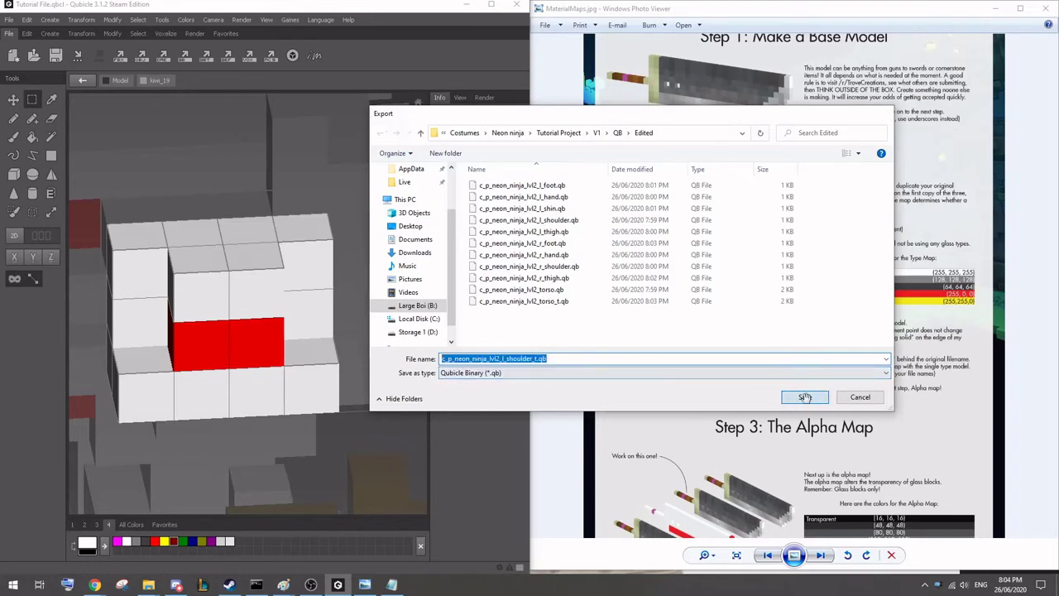
left_click(804, 396)
left_click(304, 345)
double_click(299, 179)
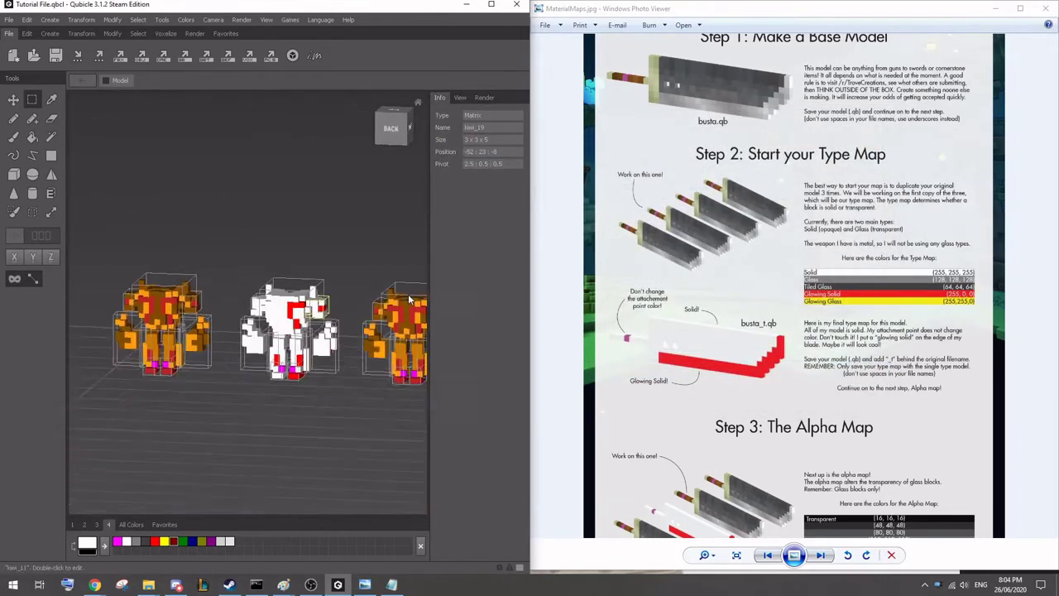
Export the white type map figure's left thigh matrix into the Edited folder as c_p_neon_ninja_lvl2_l_thigh_t.qb and leave the matrix editor.
left_click(280, 353)
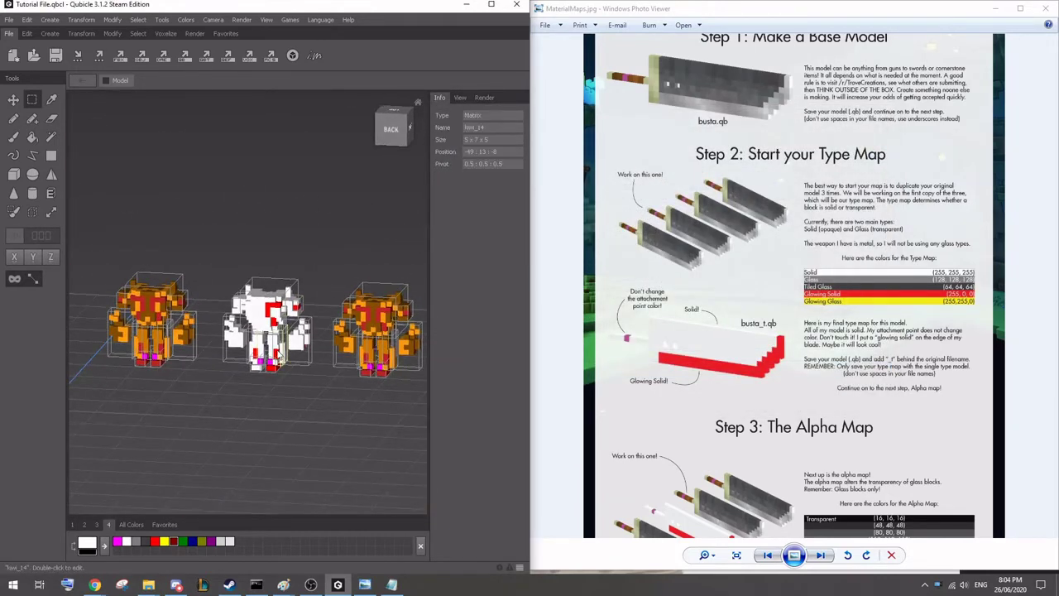
double_click(280, 353)
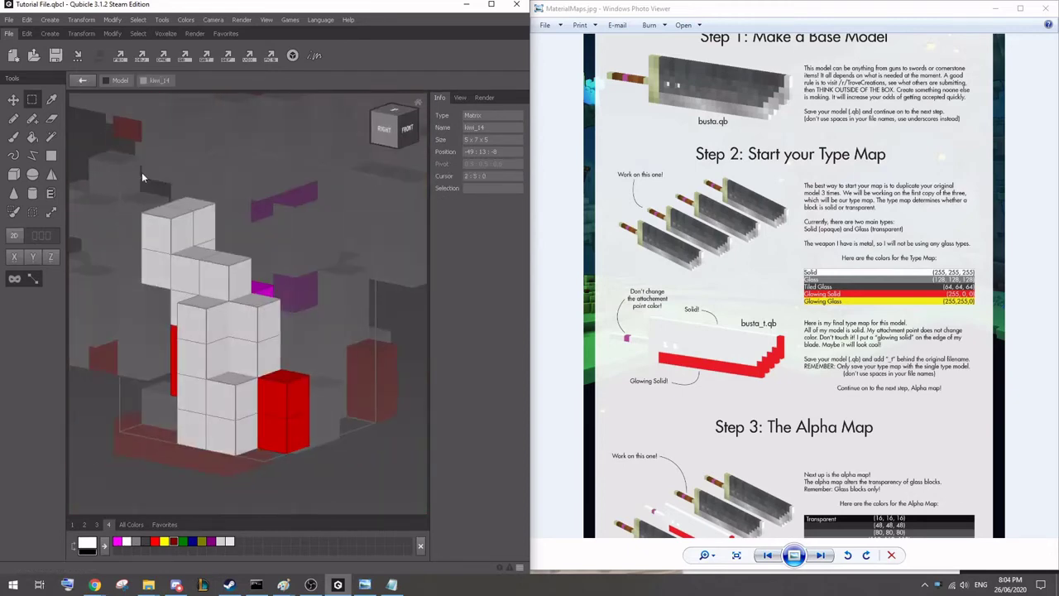
left_click(185, 56)
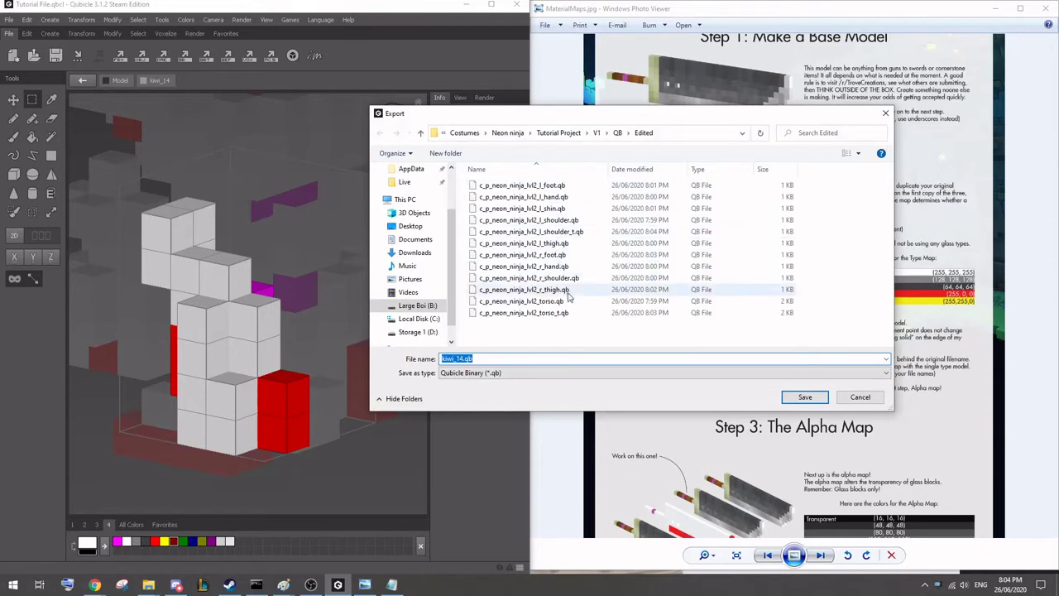
left_click(573, 243)
double_click(522, 362)
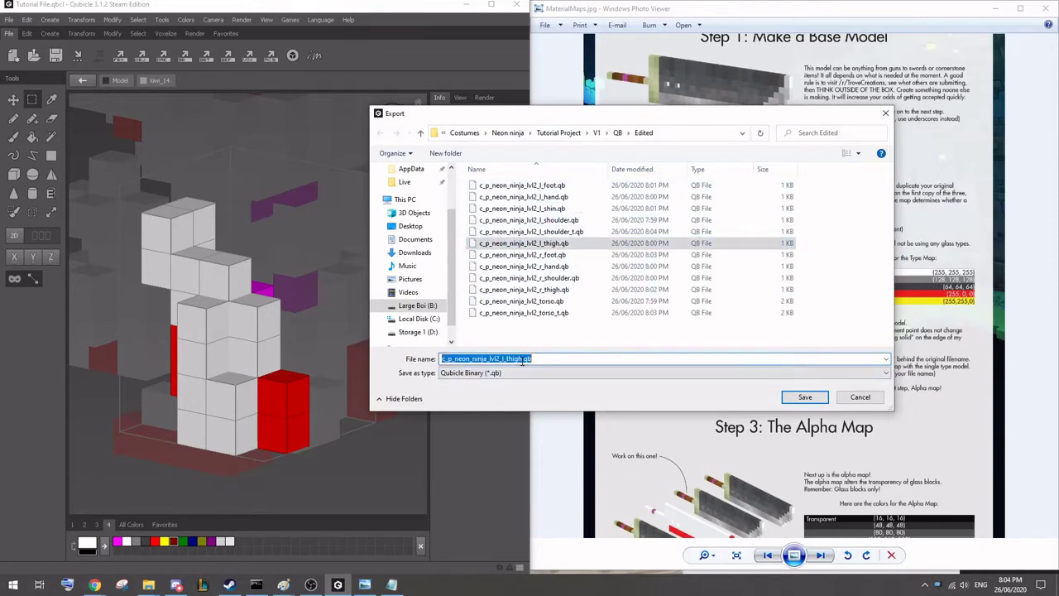
left_click(527, 359)
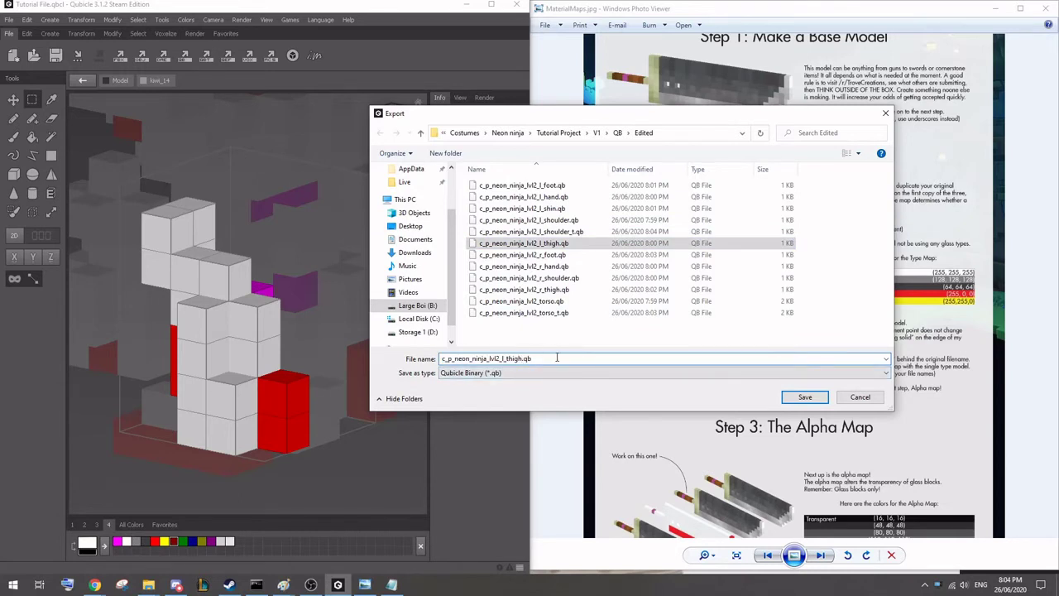
type("_t")
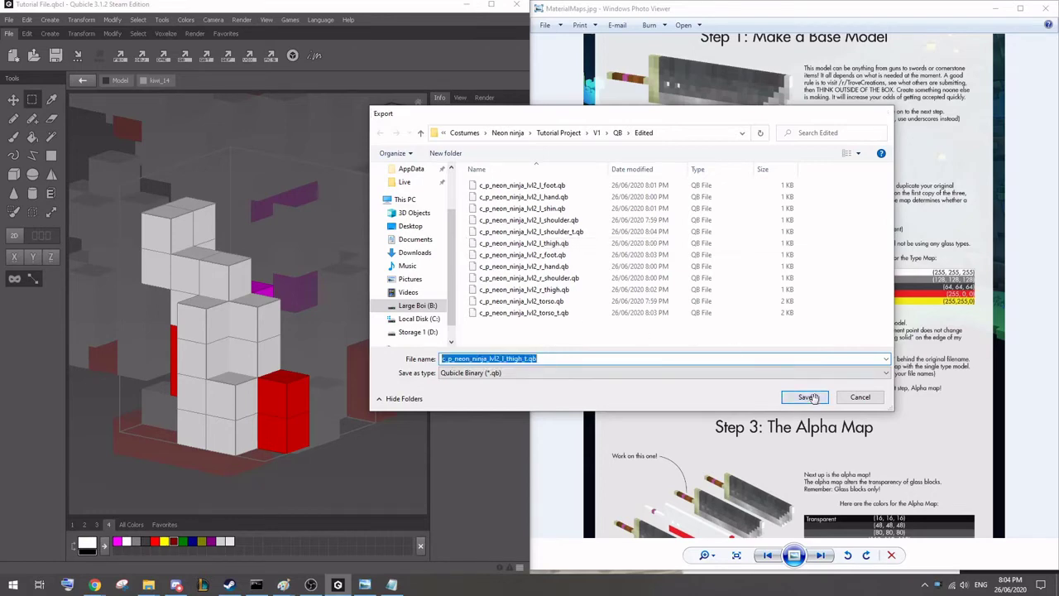
left_click(805, 397)
left_click(279, 356)
double_click(401, 383)
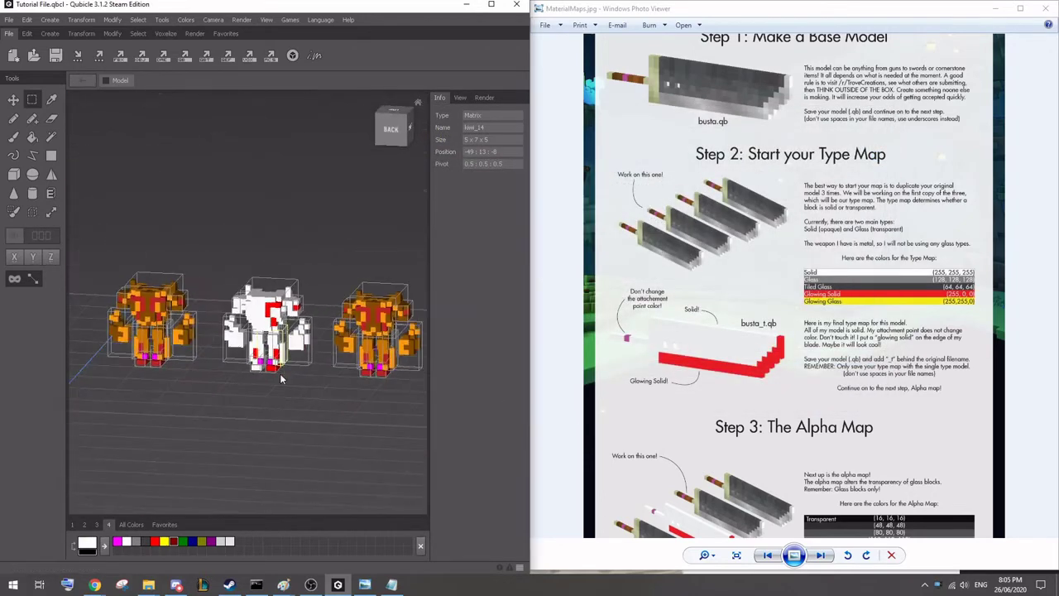
Export the white type map figure's left foot matrix as c_p_neon_ninja_lvl2_l_foot_t.qb with the default options and return to the full model.
double_click(262, 377)
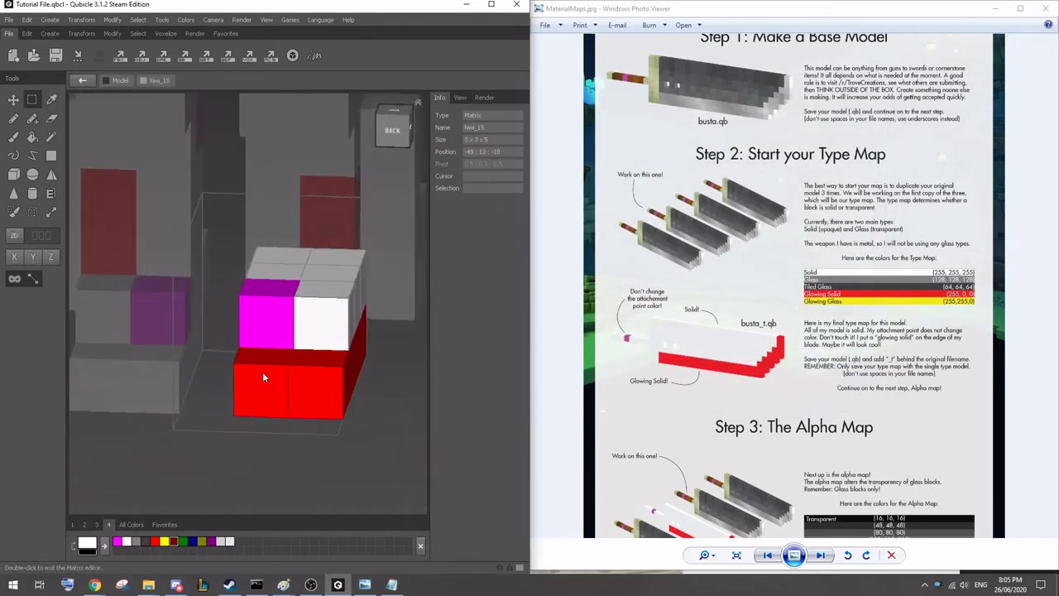
left_click(184, 55)
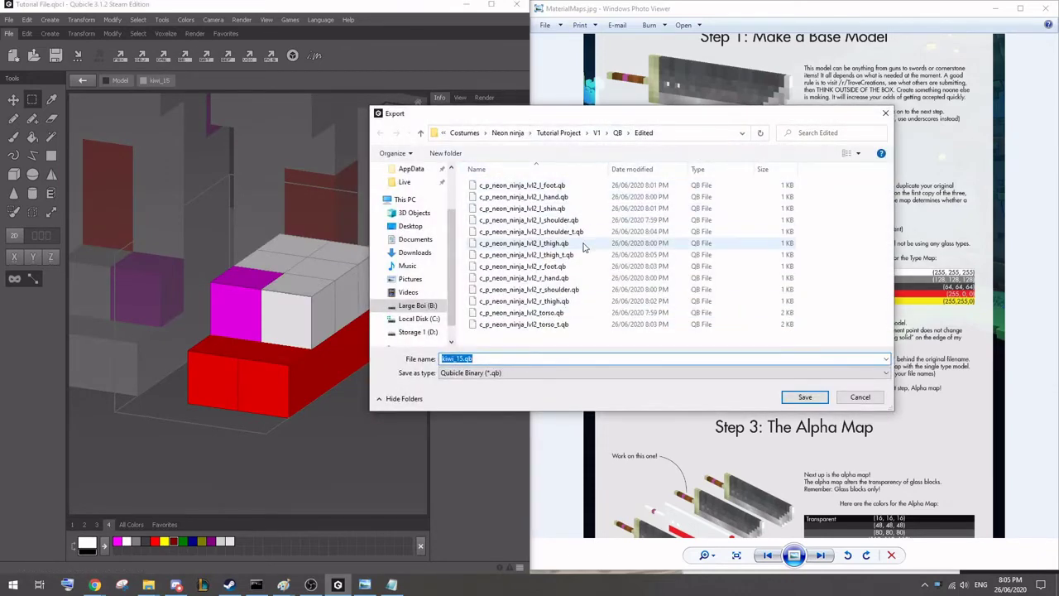
left_click(562, 186)
double_click(522, 358)
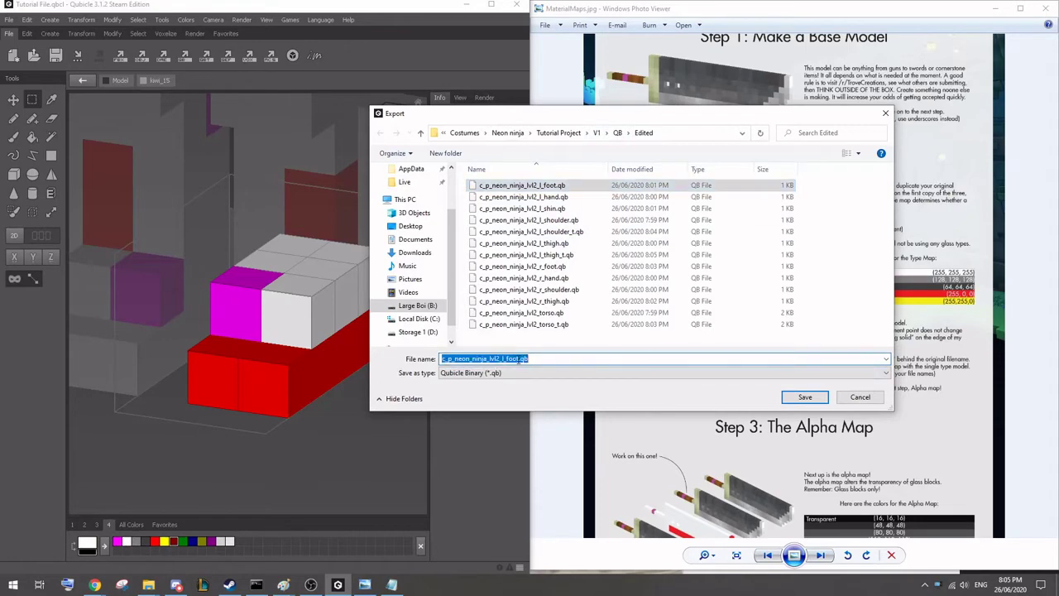
key("Return")
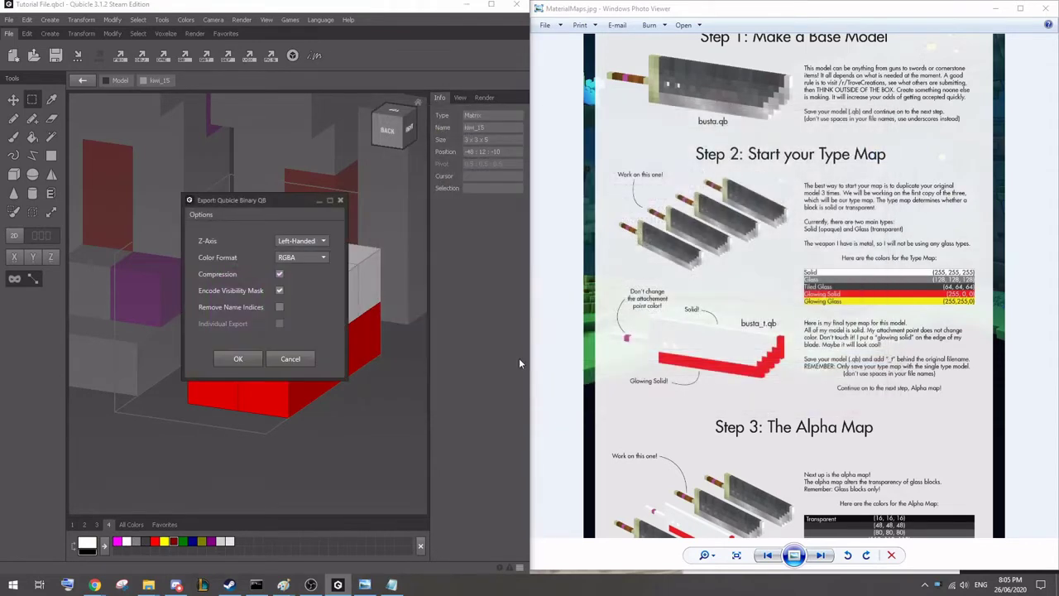
left_click(252, 357)
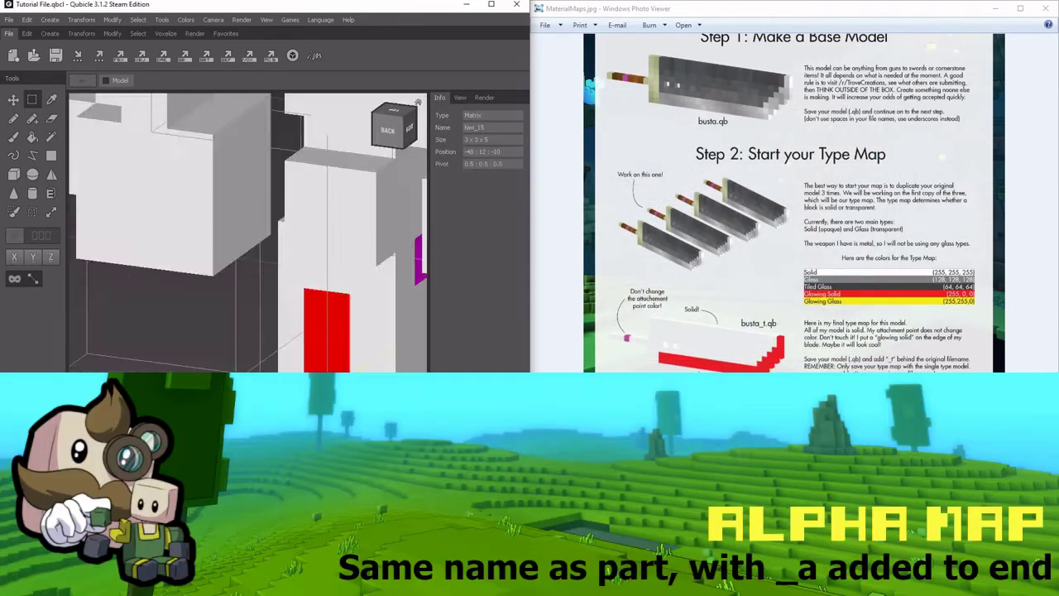
Review the MaterialMaps.jpg alpha map and specular map sections alongside the remaining orange and green map figures.
middle_click_drag(287, 293, 155, 311)
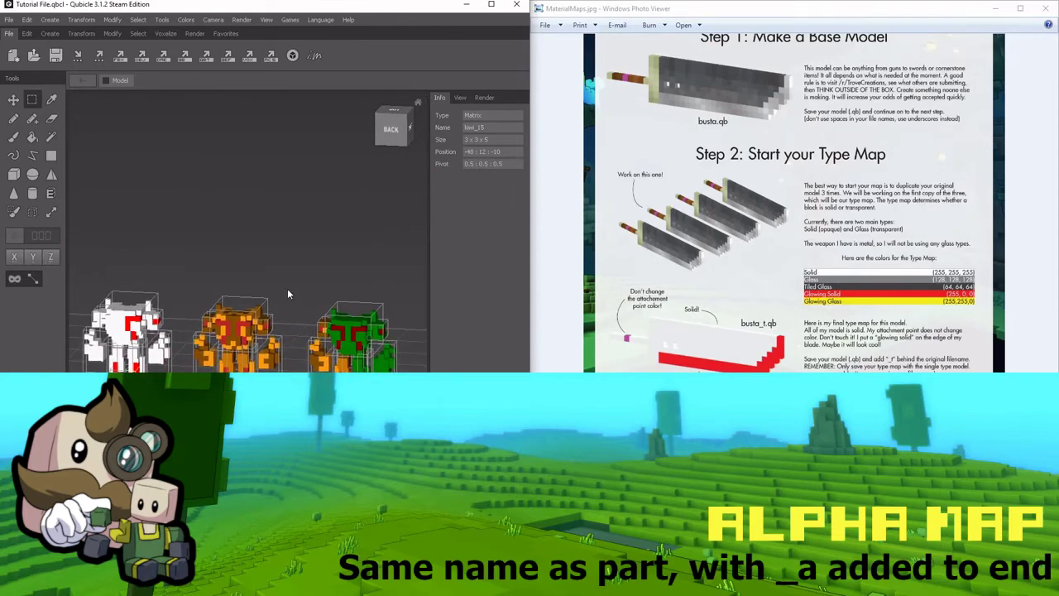
left_click_drag(855, 397, 856, 200)
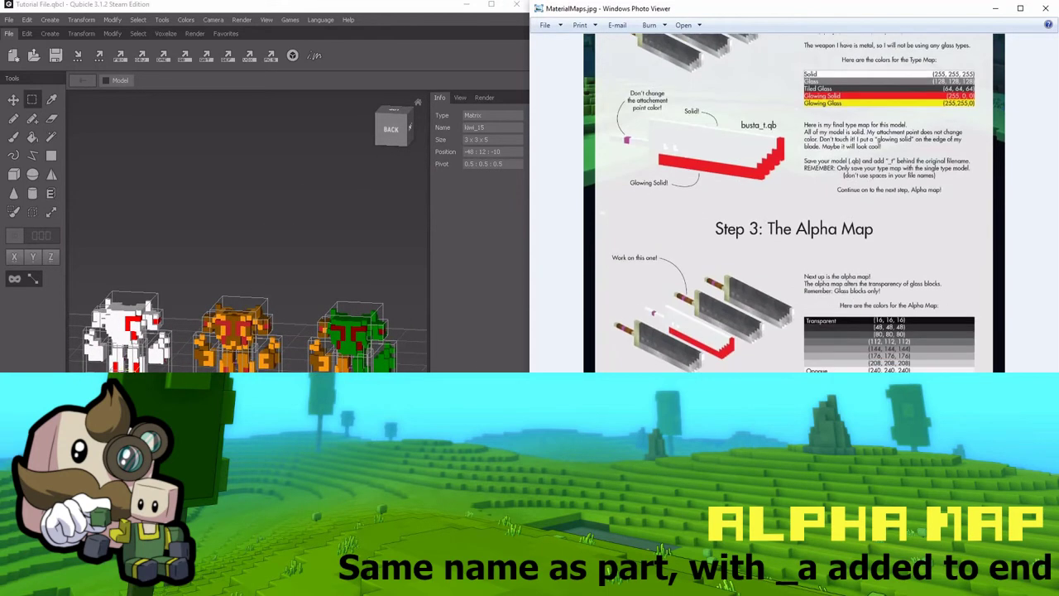
left_click_drag(850, 414, 849, 351)
right_click_drag(273, 414, 255, 418)
middle_click_drag(255, 417, 168, 370)
left_click_drag(811, 538, 809, 308)
middle_click_drag(240, 295, 293, 319)
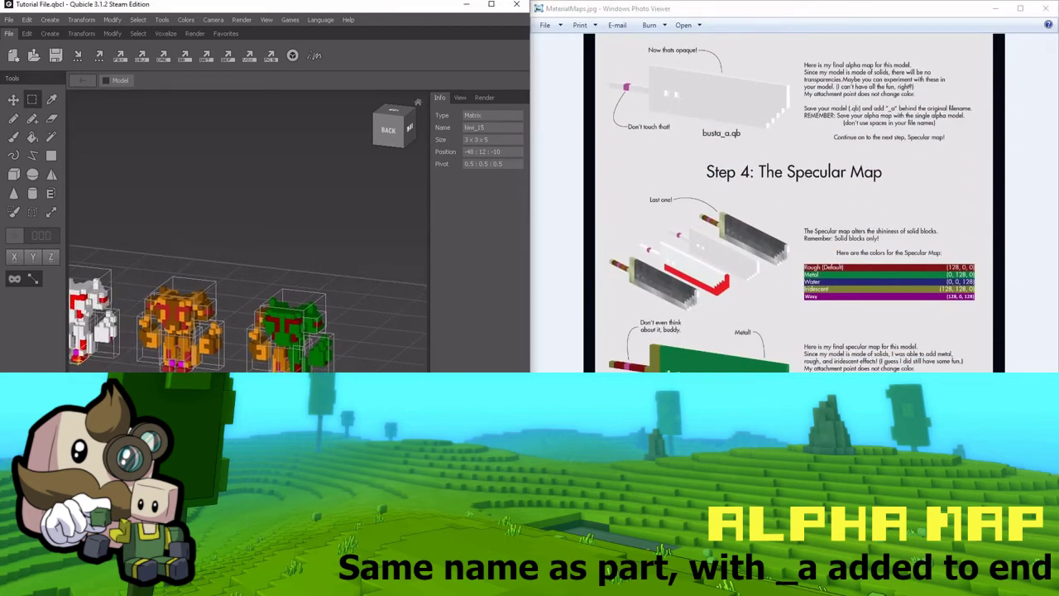
Open the green specular map figure's torso matrix, touch up its side with the Pencil tool in green and inspect it from several angles.
double_click(280, 324)
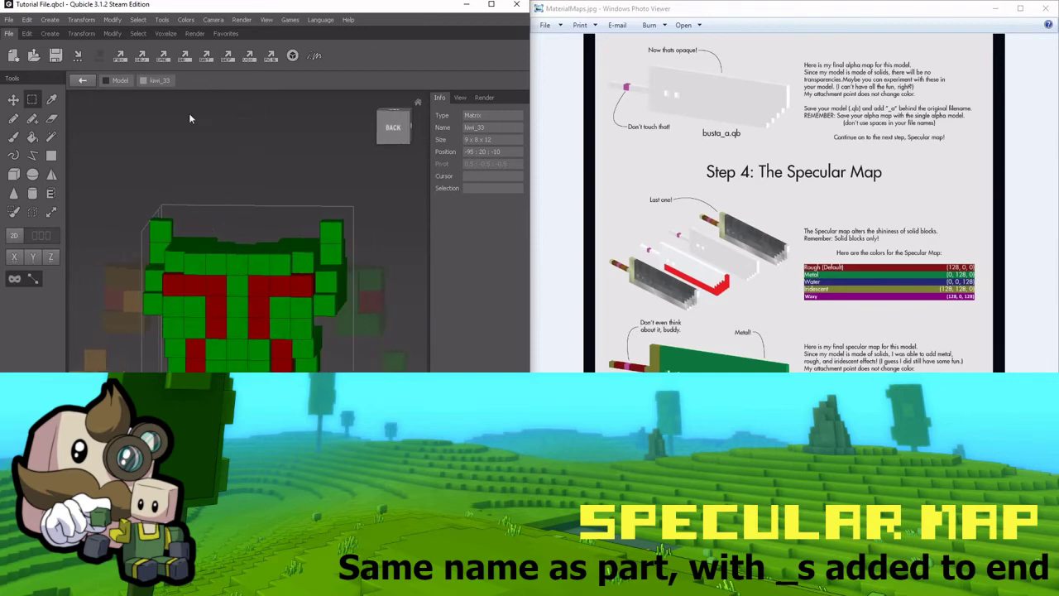
right_click_drag(189, 118, 298, 261)
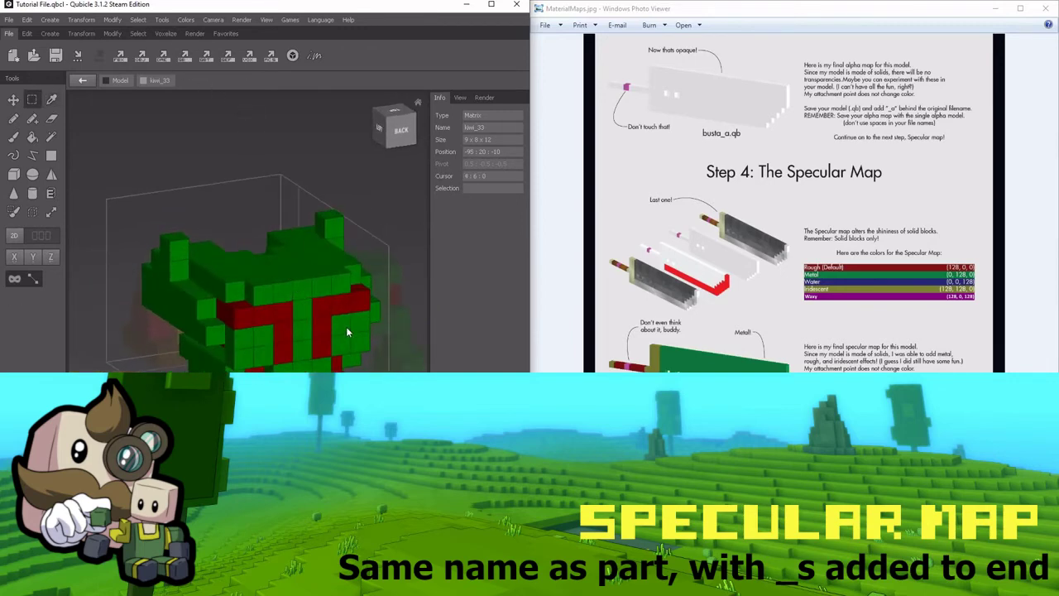
right_click_drag(347, 332, 355, 317)
key("b")
right_click_drag(256, 302, 278, 302)
left_click_drag(296, 302, 338, 301)
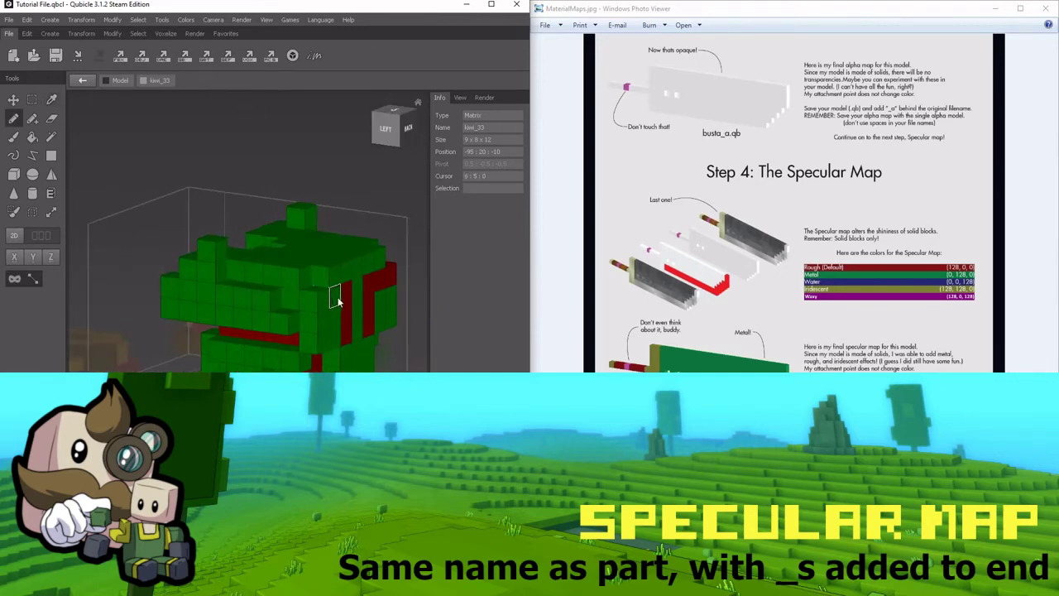
mouse_move(346, 335)
right_mouse_down()
mouse_move(331, 343)
mouse_move(300, 331)
mouse_move(397, 331)
right_mouse_up()
left_click(295, 322)
left_click(290, 317)
right_click_drag(265, 327, 234, 324)
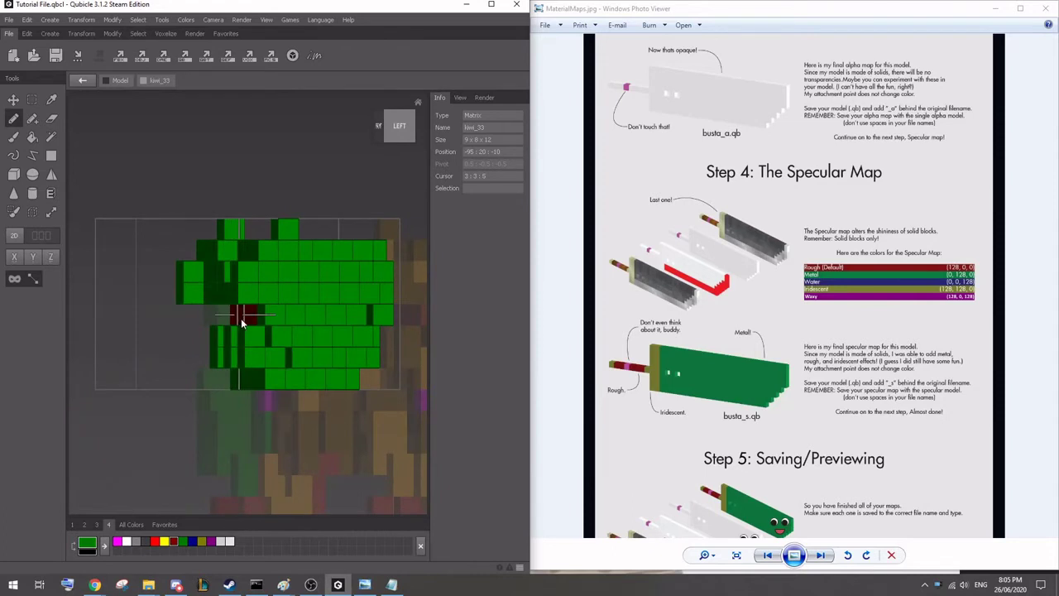
right_click_drag(341, 328, 167, 267)
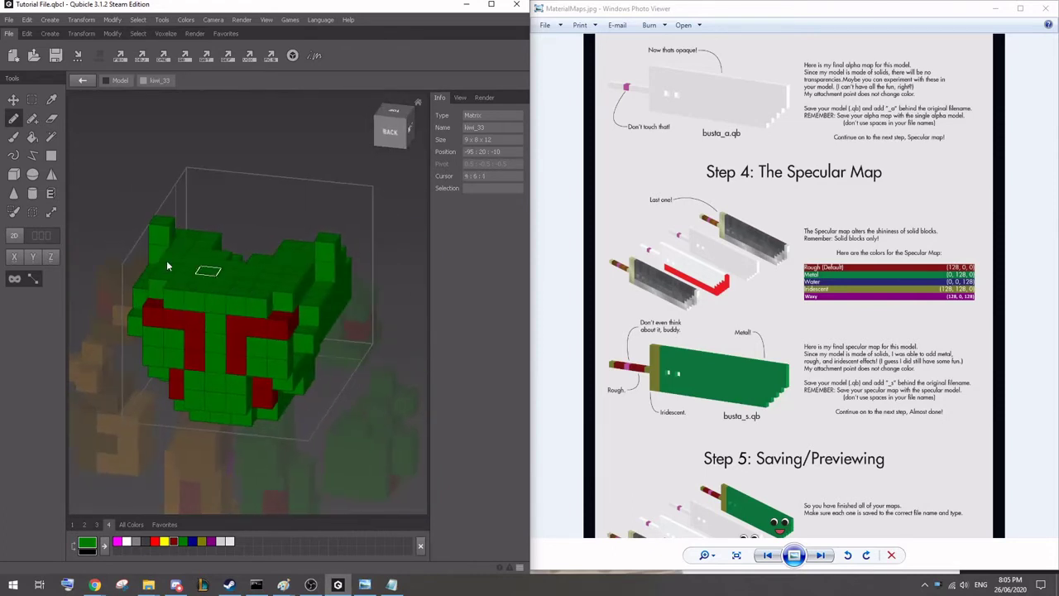
right_click_drag(153, 318, 345, 353)
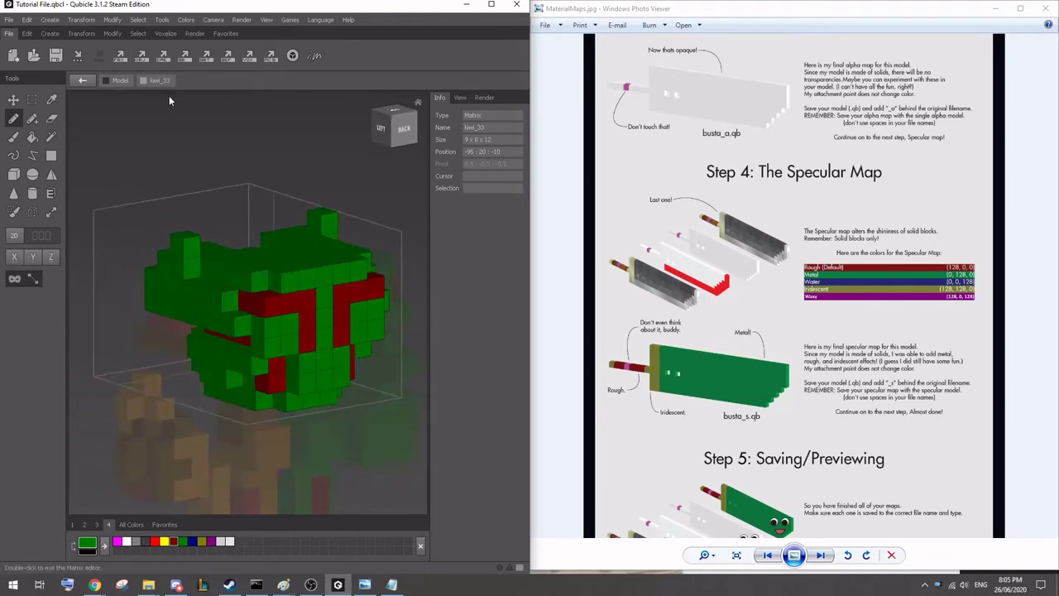
Start the torso's Qubicle Binary export and check the guide's alpha and specular map file naming rules.
left_click(206, 56)
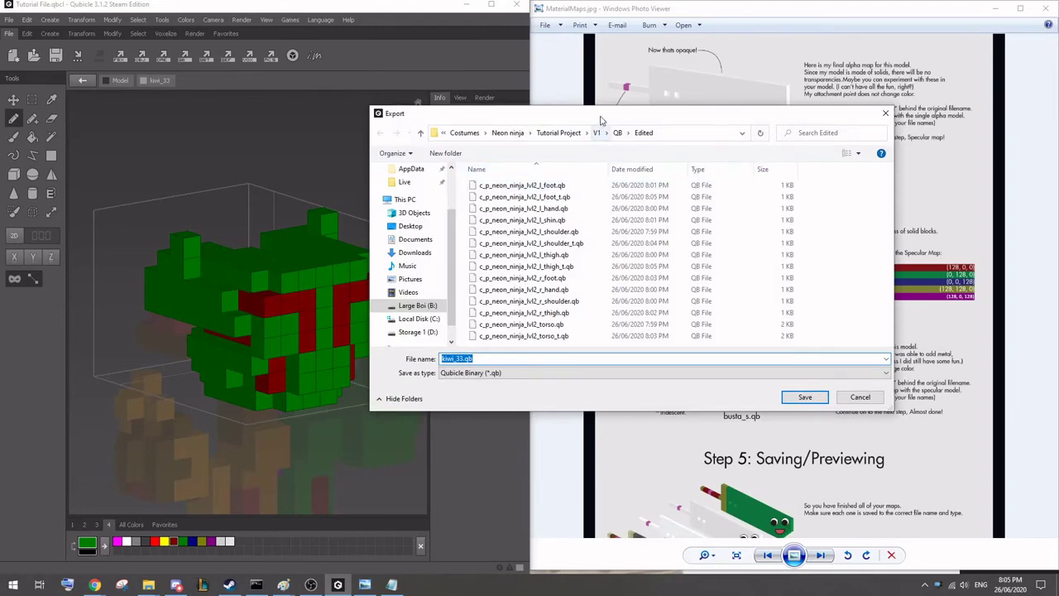
left_click_drag(601, 120, 296, 96)
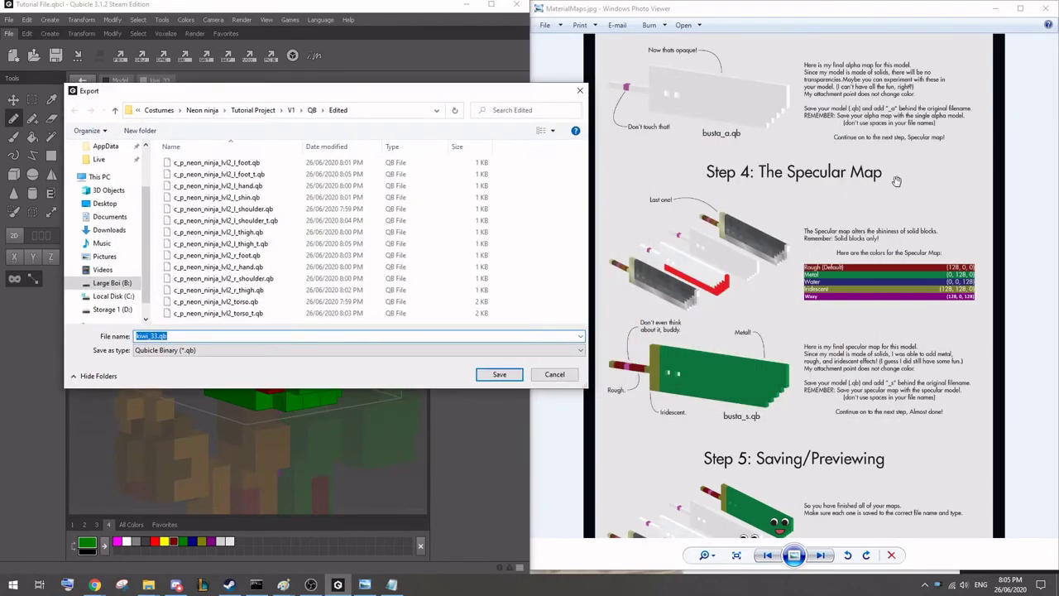
left_click_drag(764, 370, 758, 287)
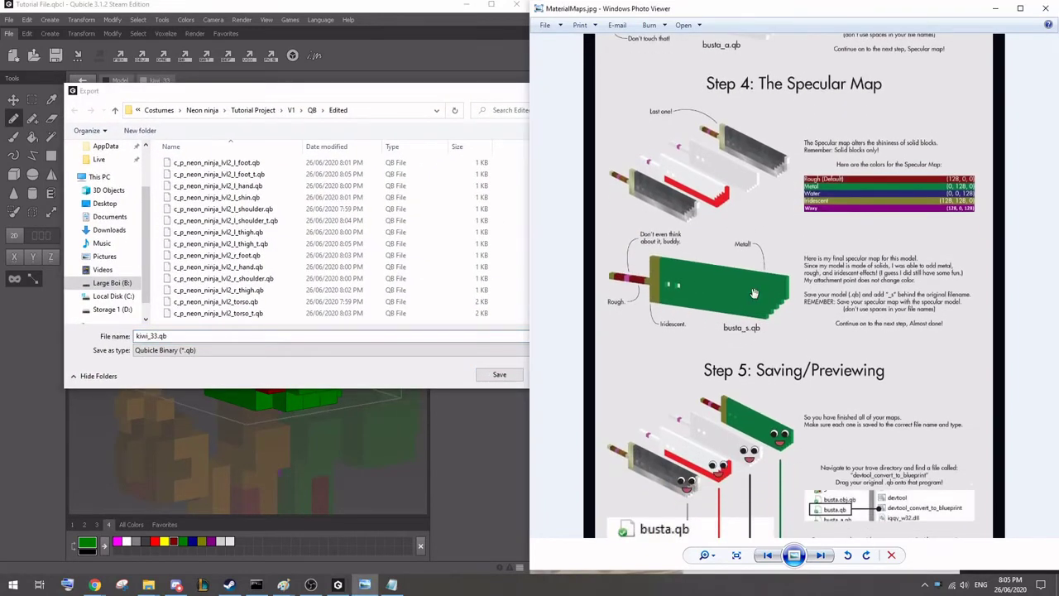
left_click_drag(740, 102, 761, 301)
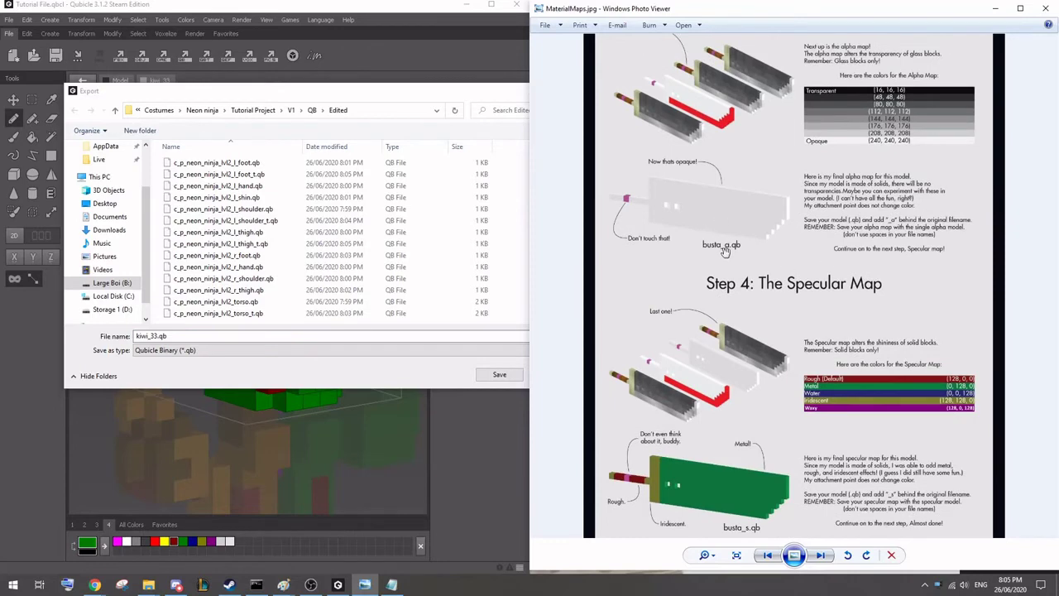
left_click_drag(735, 436, 768, 267)
Save the specular torso as c_p_neon_ninja_lvl2_torso_s.qb with the default options, return to the full model and switch back to the selection tool.
left_click(324, 116)
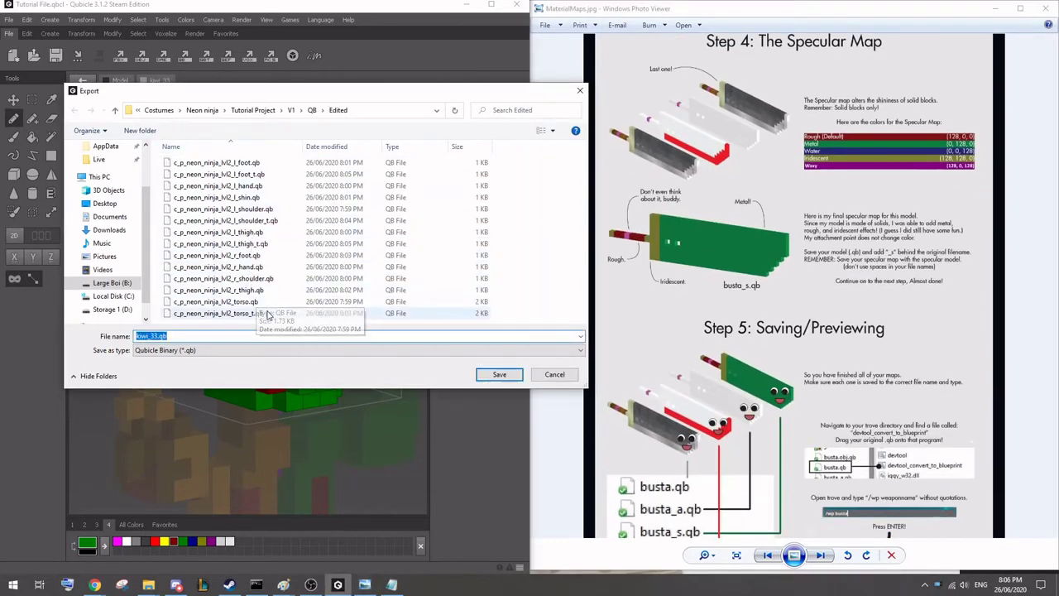
left_click(219, 313)
left_click(215, 336)
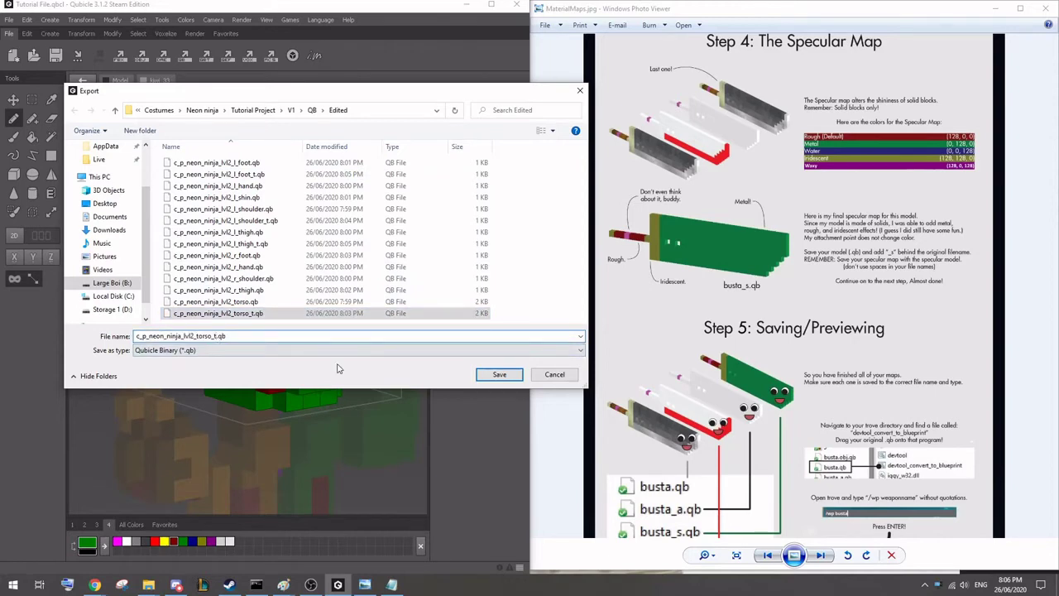
key("BackSpace")
type("s")
left_click(500, 374)
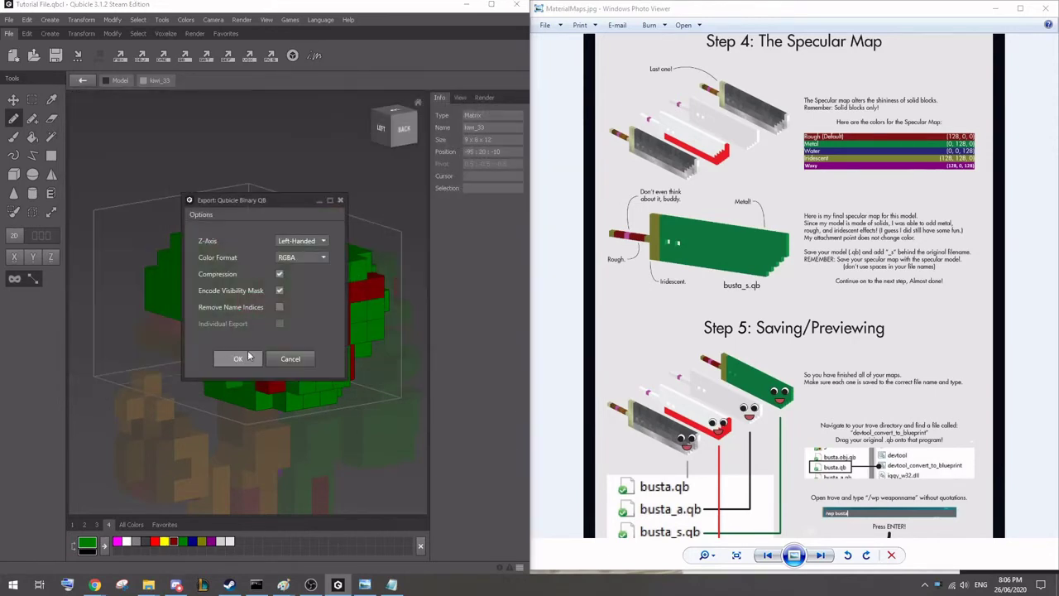
left_click(238, 359)
double_click(199, 142)
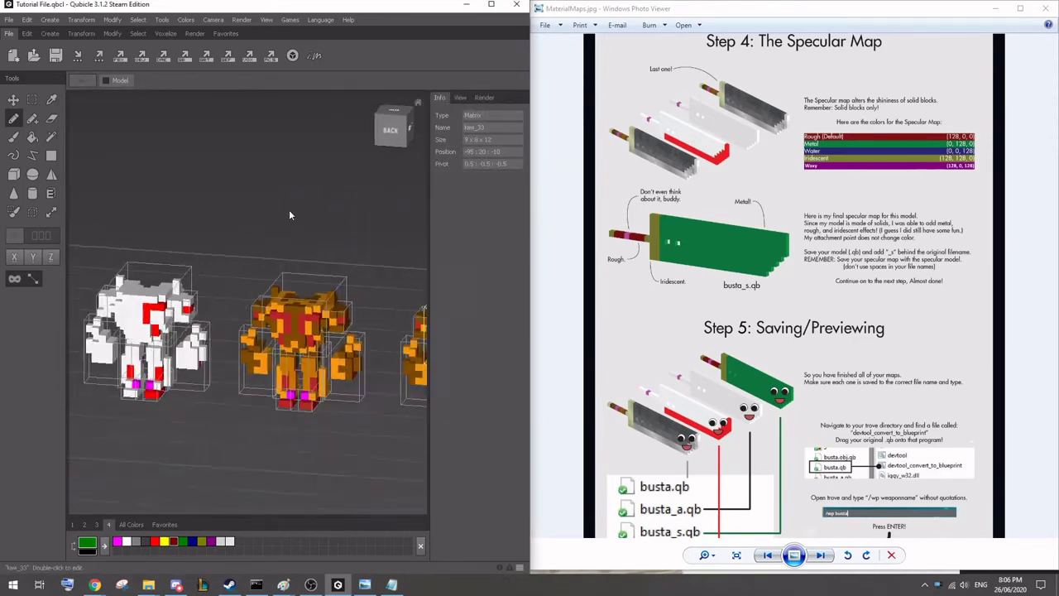
left_click(13, 100)
left_click(31, 100)
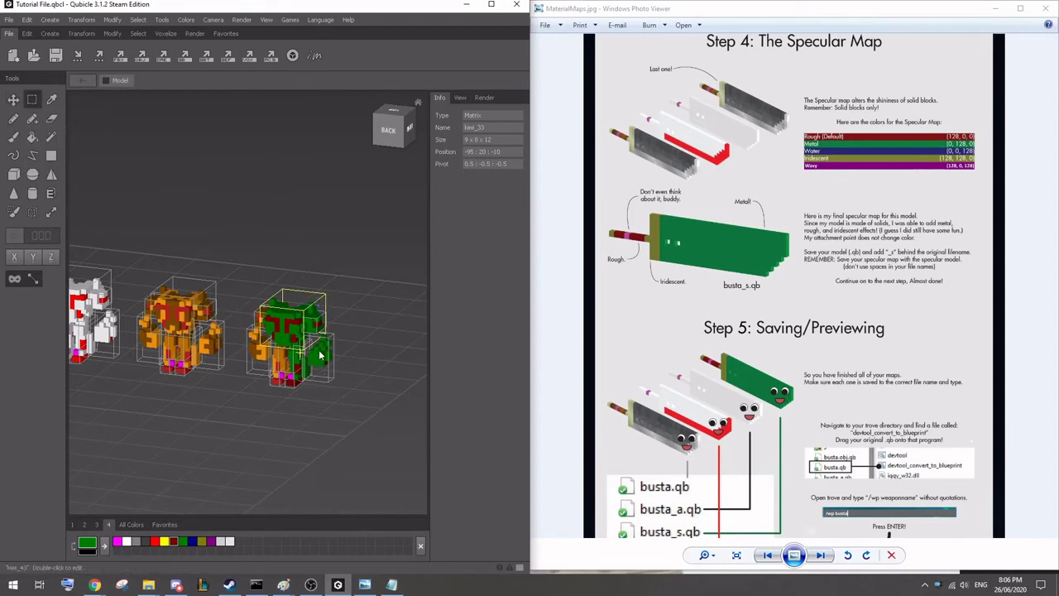
Export the green specular figure's left hand matrix as c_p_neon_ninja_lvl2_l_hand_s.qb with the default options and return to the full model.
double_click(317, 349)
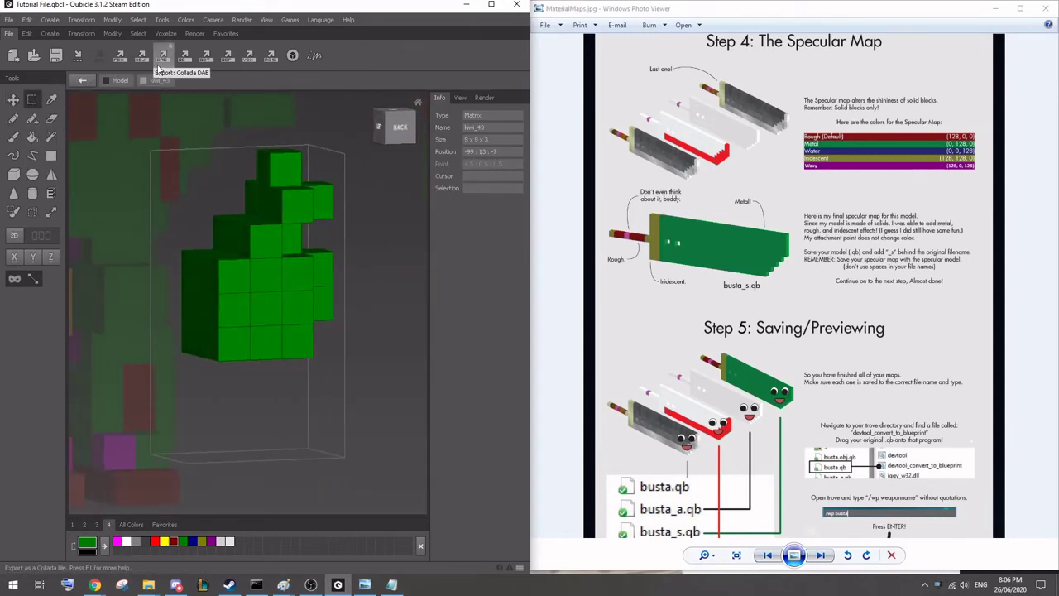
left_click(185, 55)
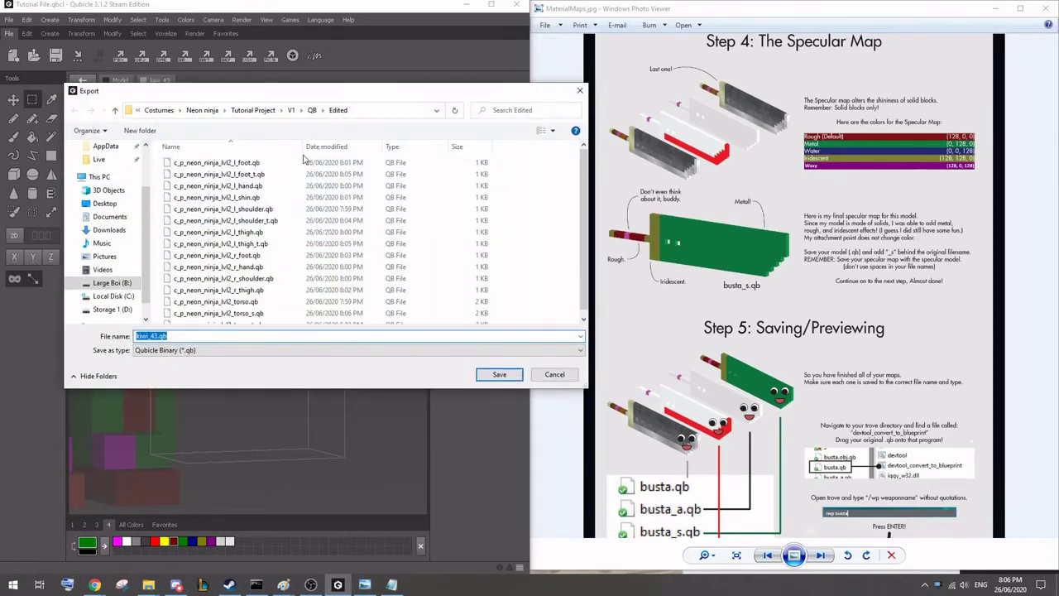
left_click(272, 187)
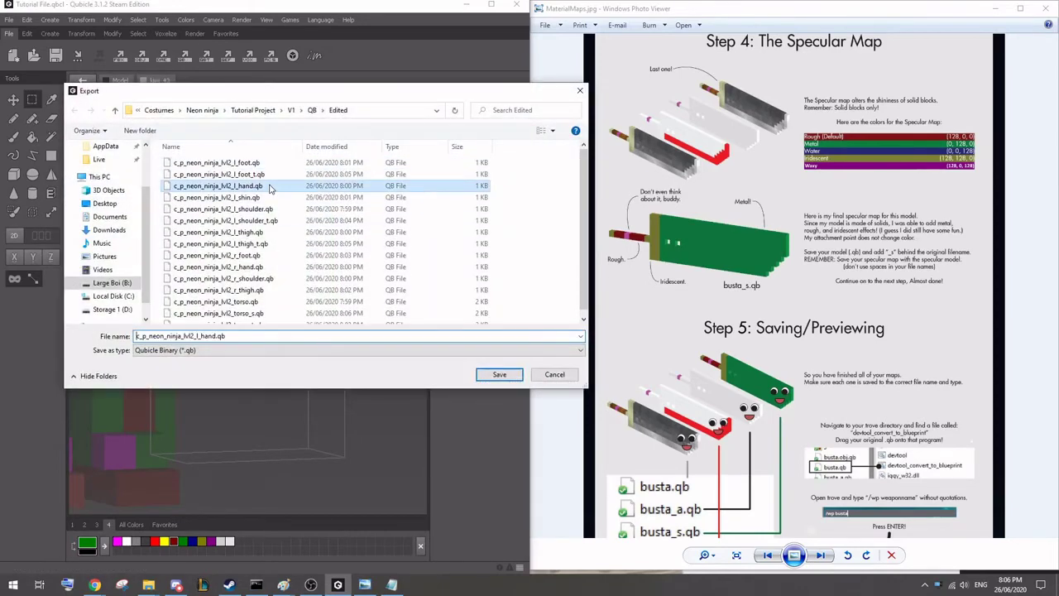
left_click(213, 336)
left_click(213, 336)
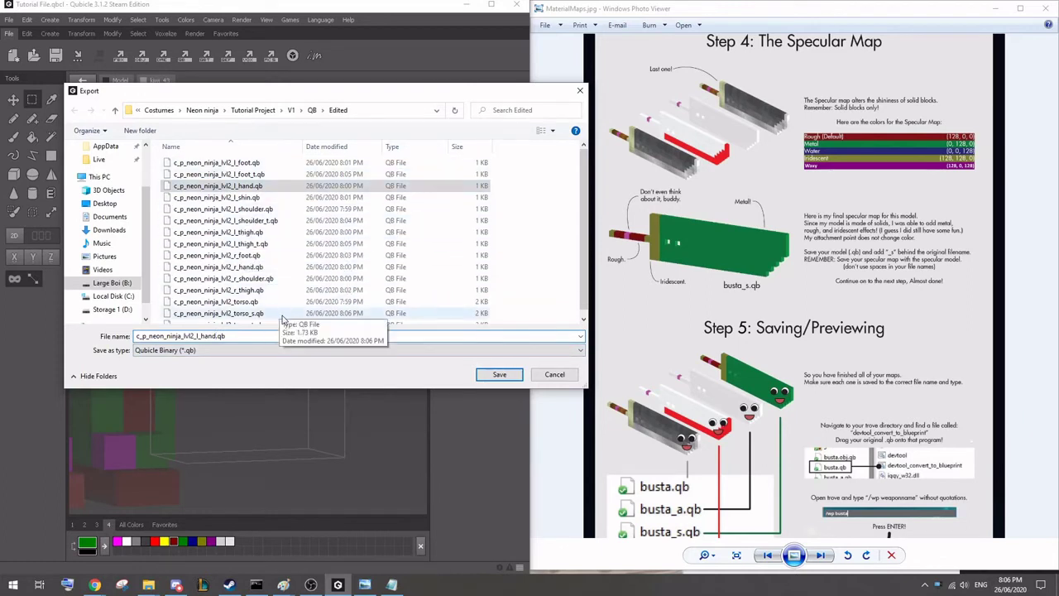
type("_s")
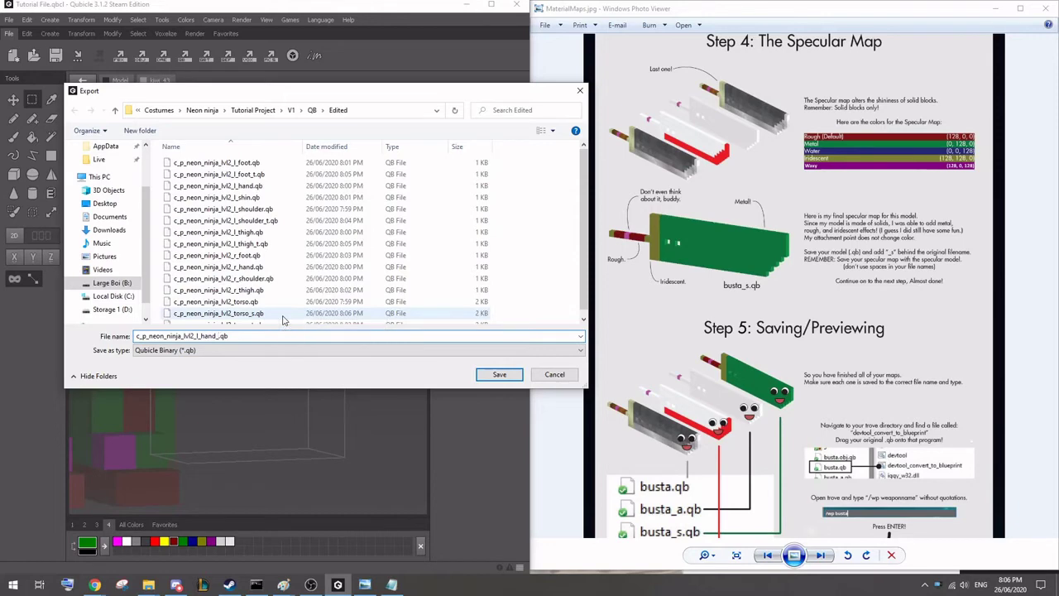
left_click(502, 375)
left_click(242, 361)
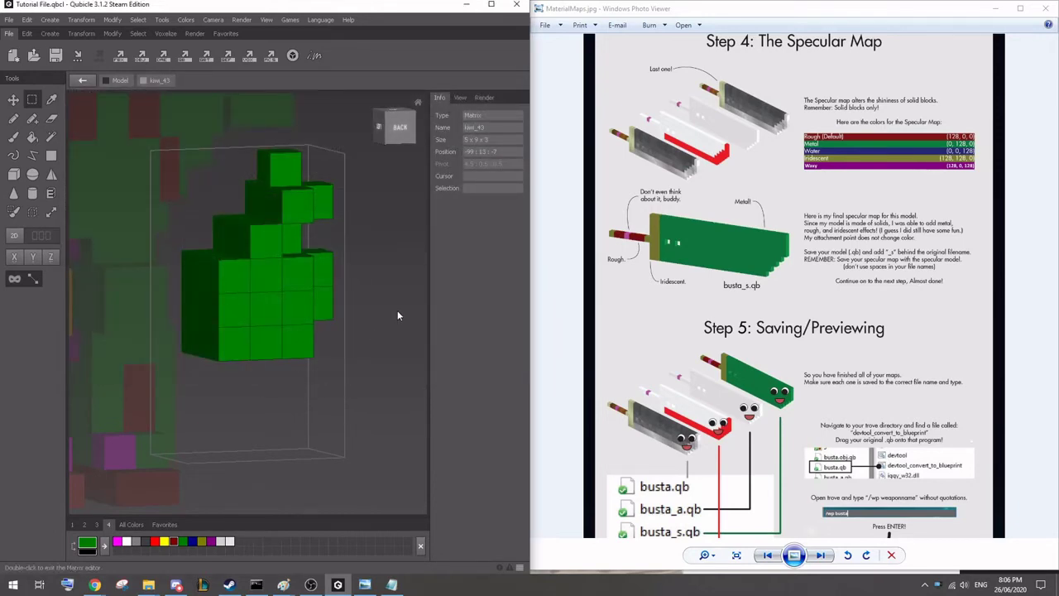
double_click(397, 315)
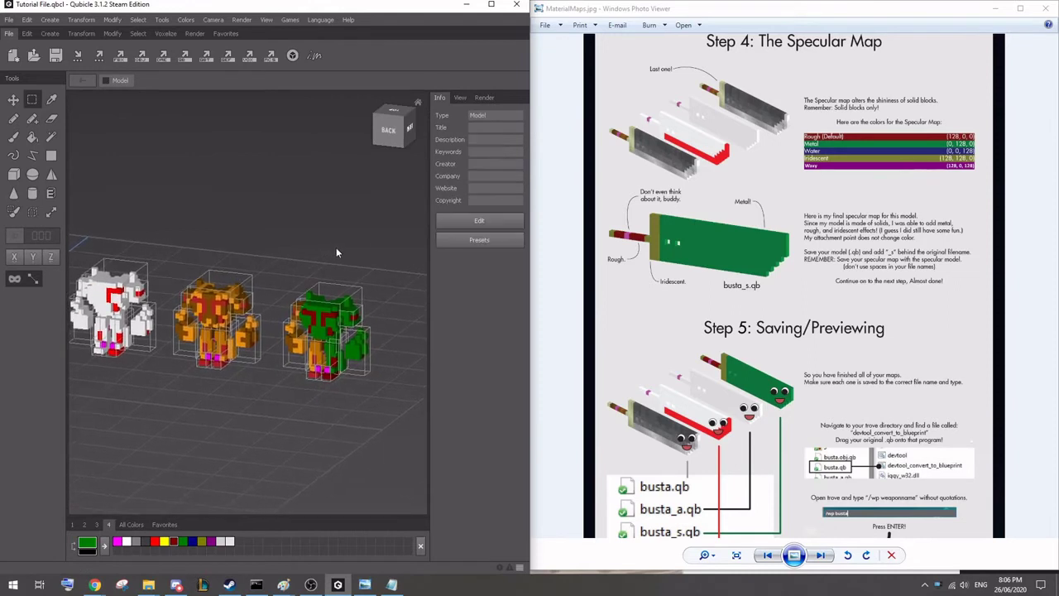
Check the guide's Specular Map section and examine the white, orange and green map figures from several angles.
scroll(814, 201, "up", 1)
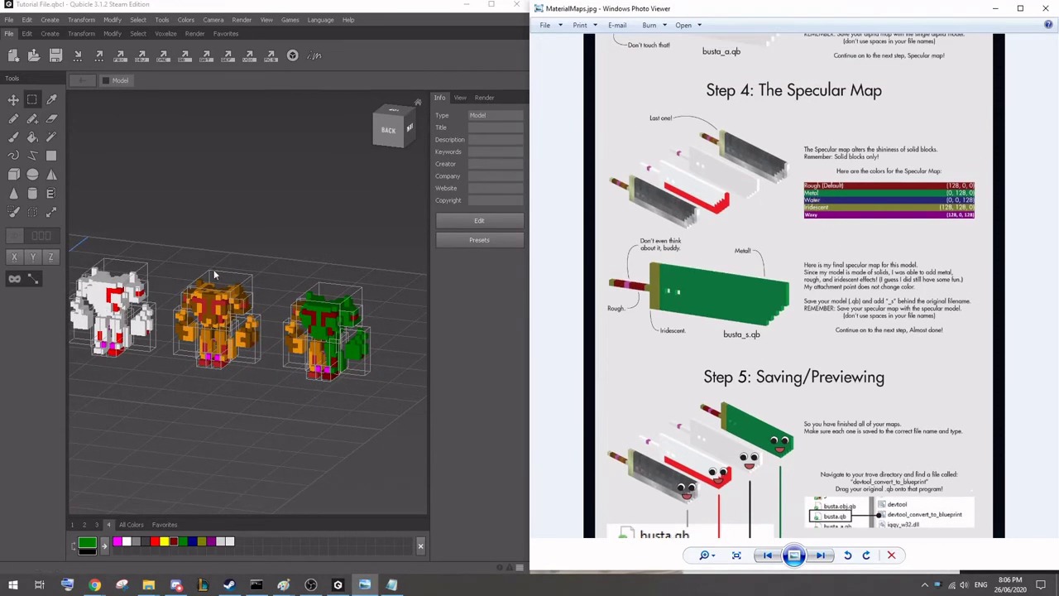
middle_click_drag(355, 415, 318, 392)
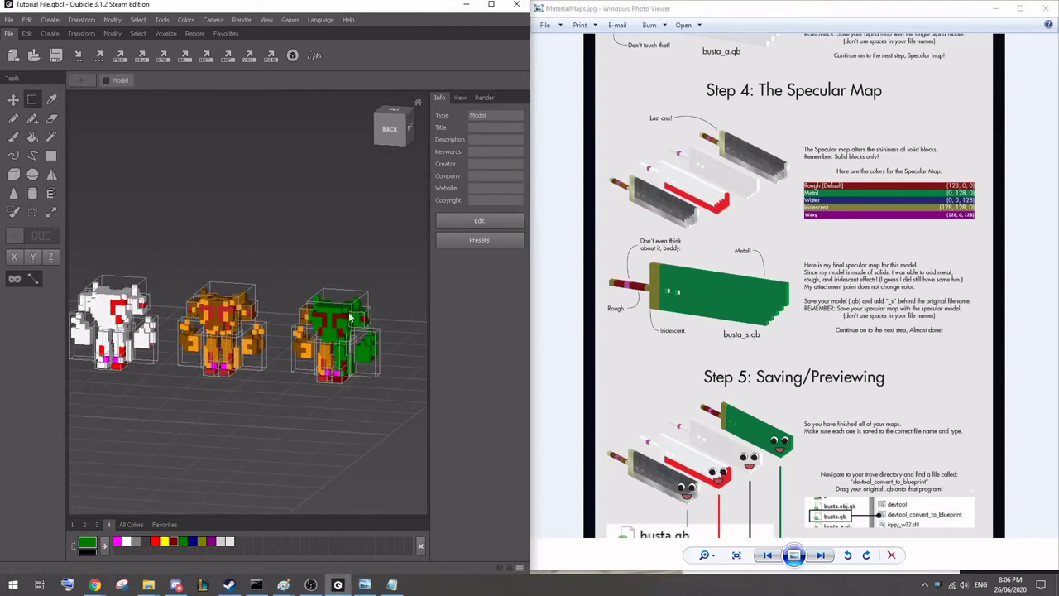
middle_click_drag(320, 305, 339, 303)
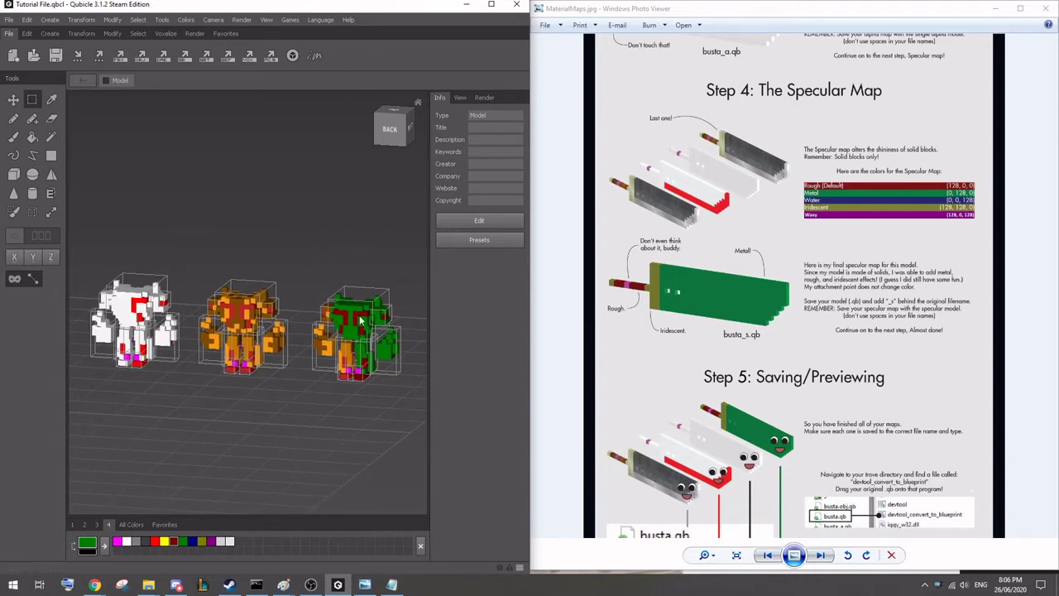
right_click_drag(246, 260, 163, 279)
middle_click_drag(163, 280, 222, 267)
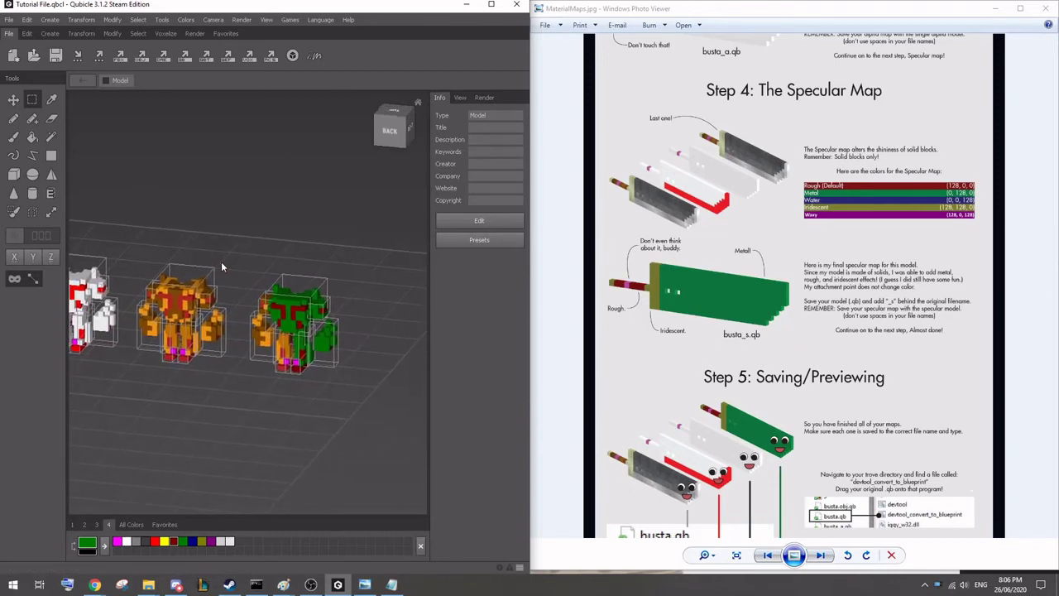
right_click_drag(307, 312, 199, 334)
left_click(308, 304)
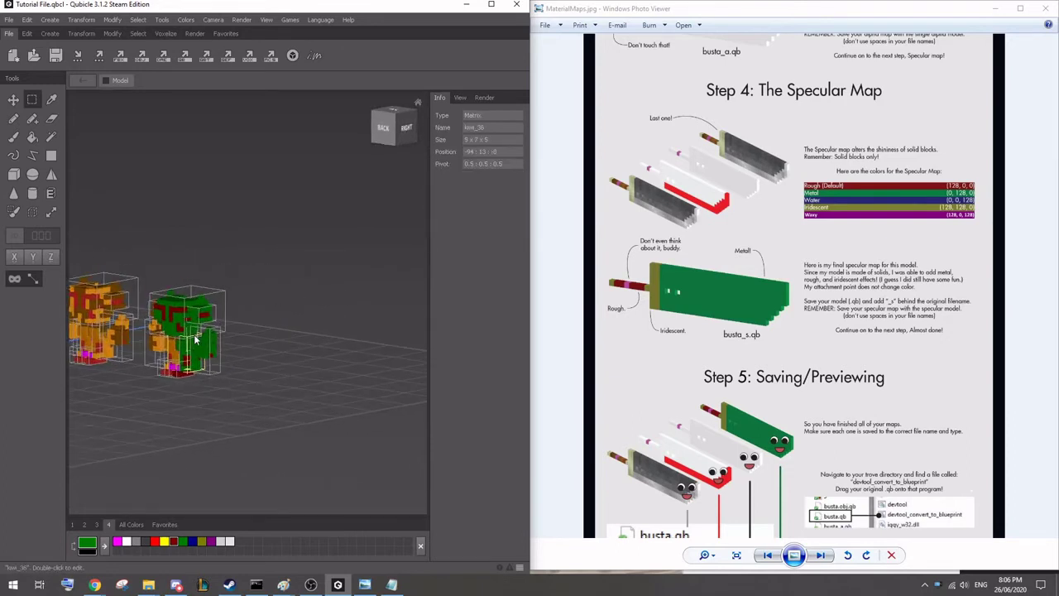
left_click(192, 334)
right_click_drag(256, 314, 210, 306)
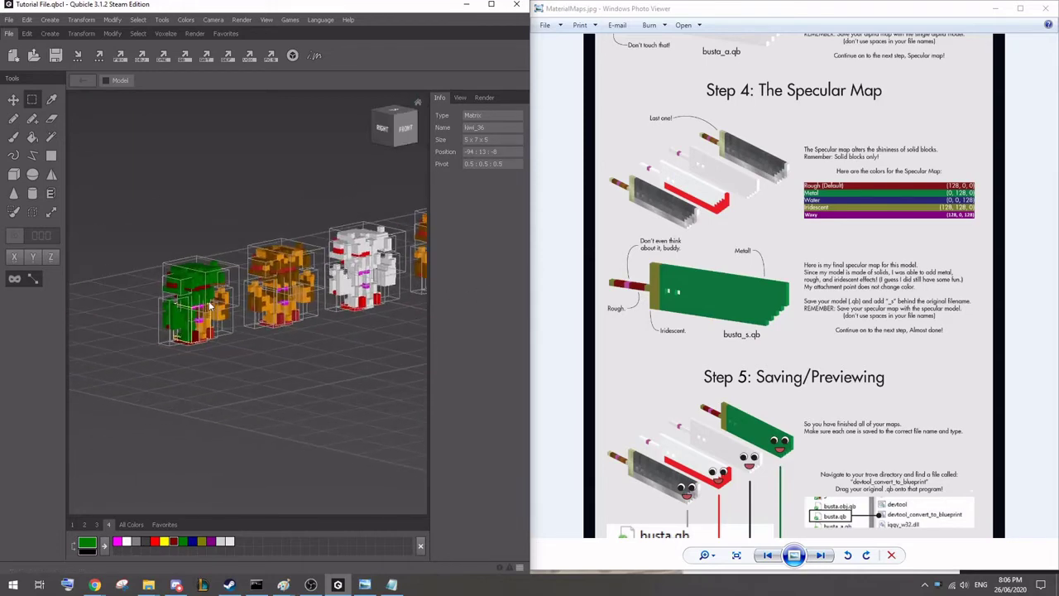
Export the green specular figure's left thigh matrix as c_p_neon_ninja_lvl2_l_thigh_s.qb with the default options and return to the full model.
double_click(195, 319)
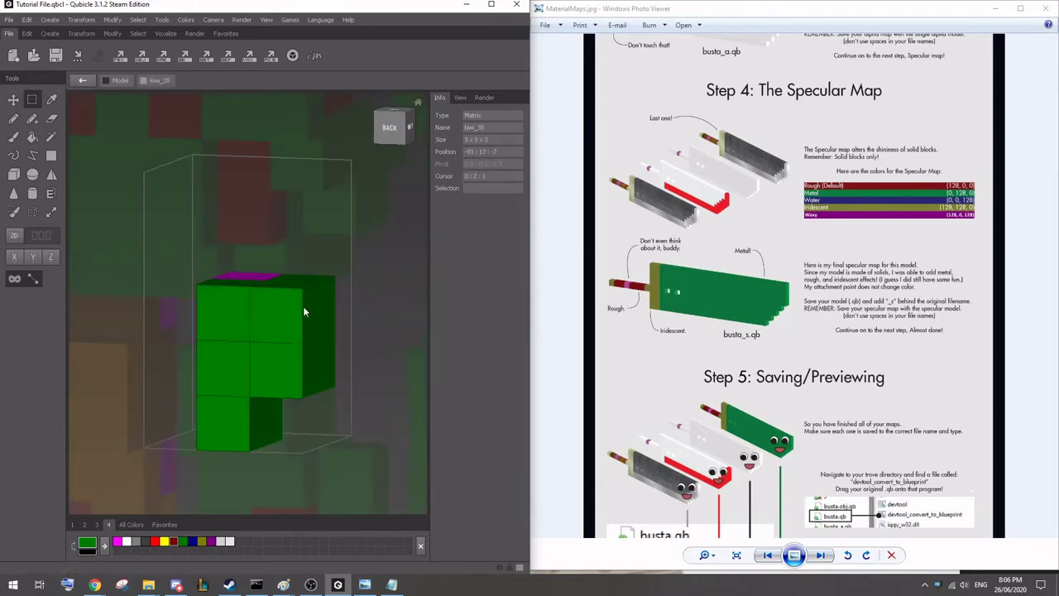
left_click(185, 56)
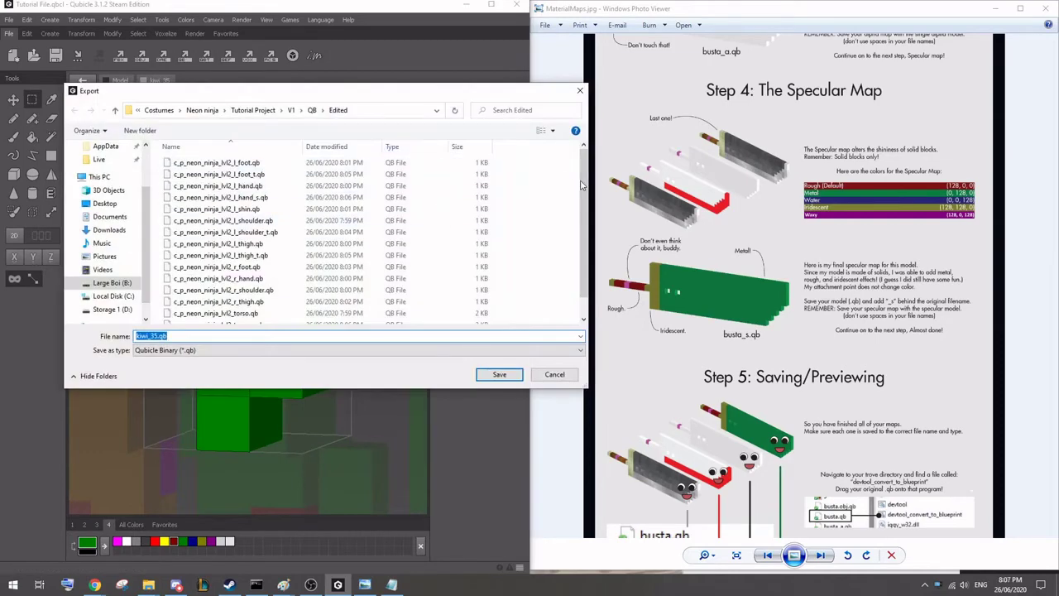
scroll(581, 197, "down", 5)
scroll(580, 209, "up", 1)
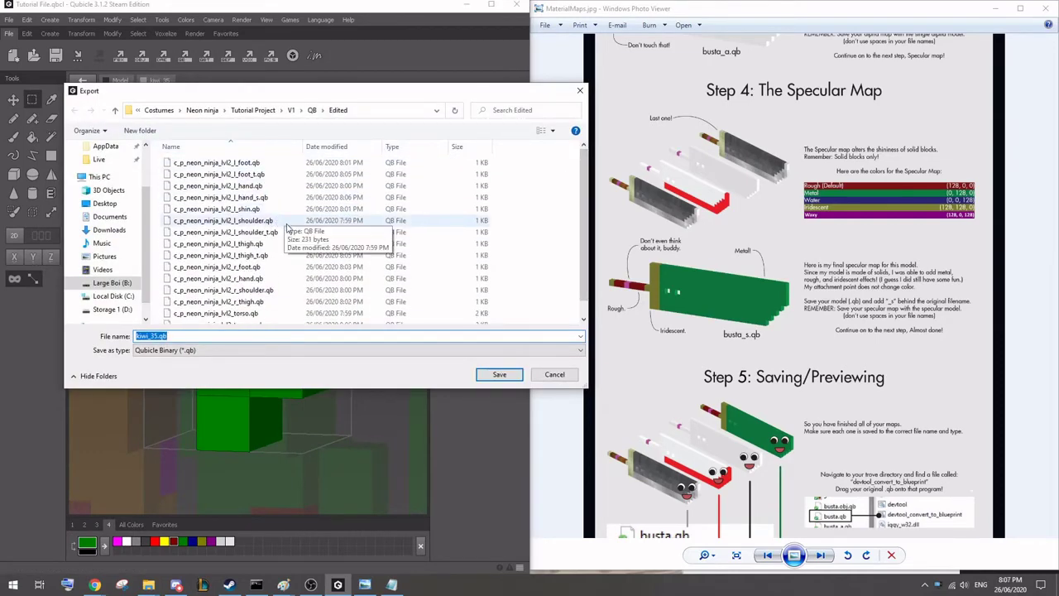
left_click(266, 255)
left_click(230, 337)
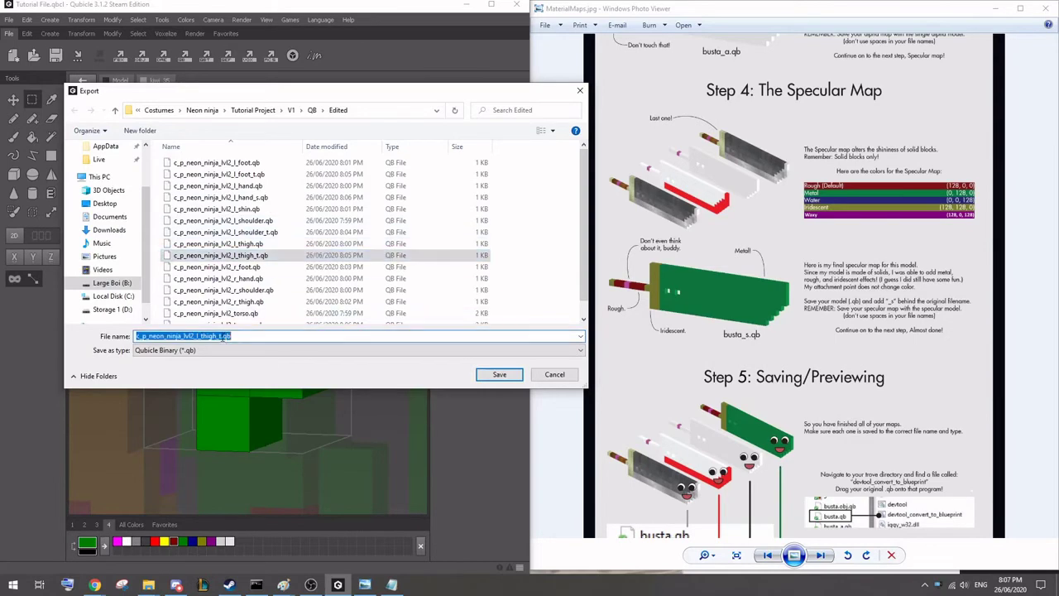
left_click(222, 337)
key("BackSpace")
type("s")
key("Return")
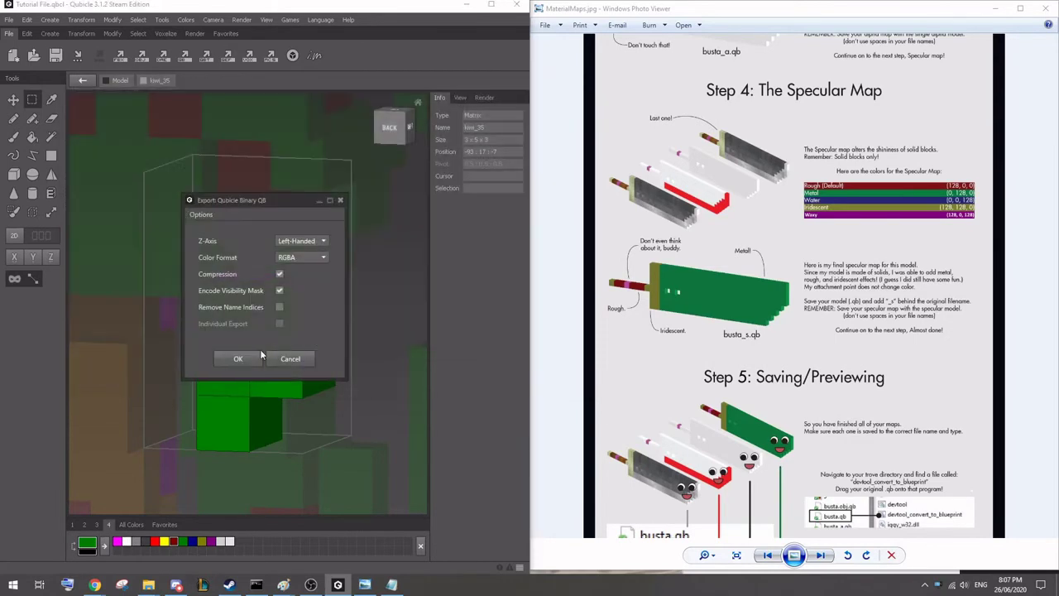
left_click(259, 355)
double_click(413, 262)
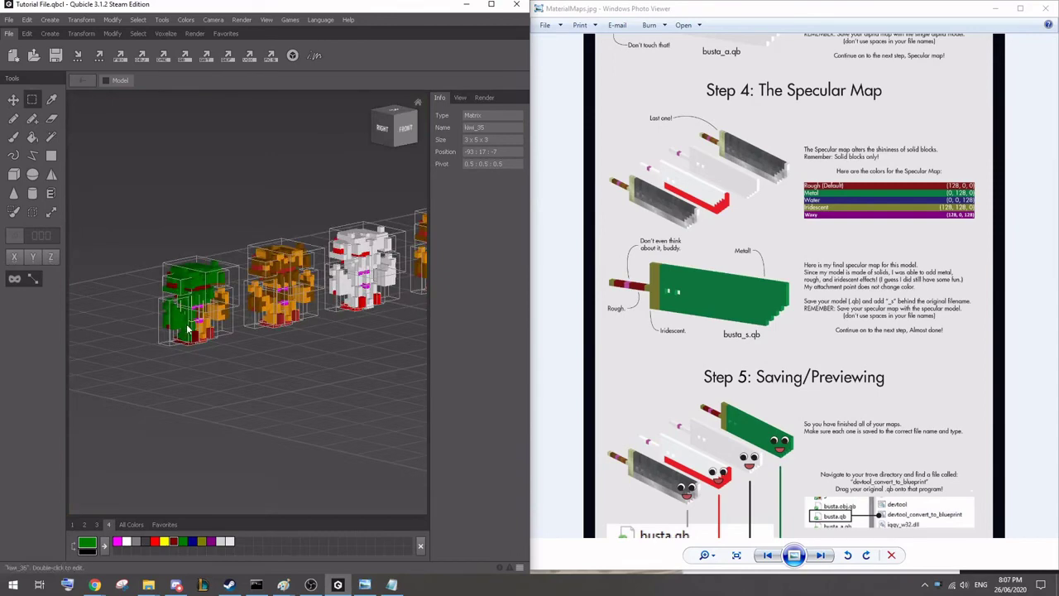
Export the green specular figure's left shin matrix as c_p_neon_ninja_lvl2_l_shin_s.qb with the default options and return to the full model.
double_click(192, 329)
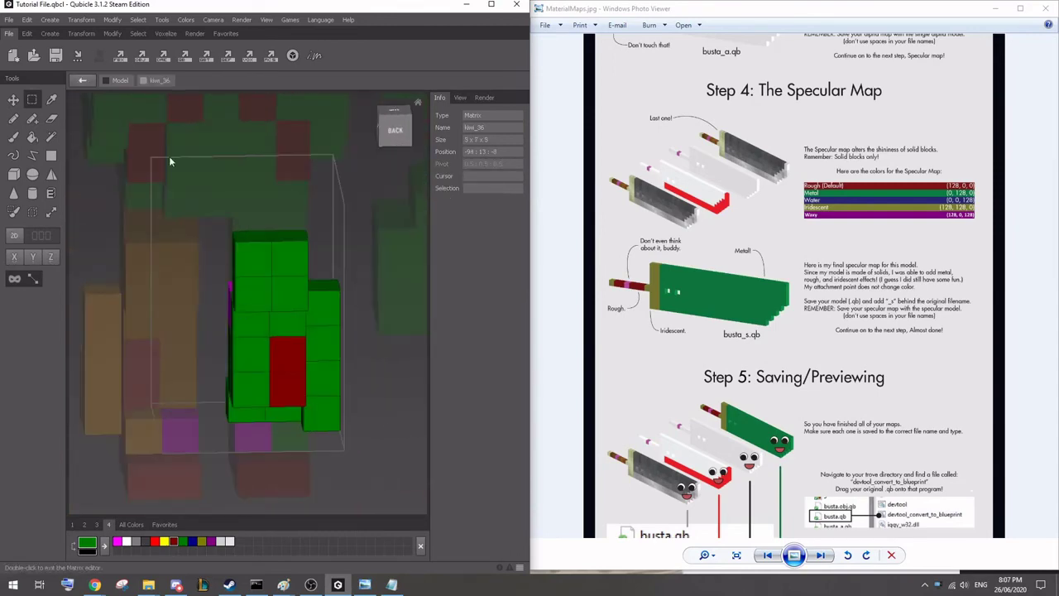
left_click(185, 62)
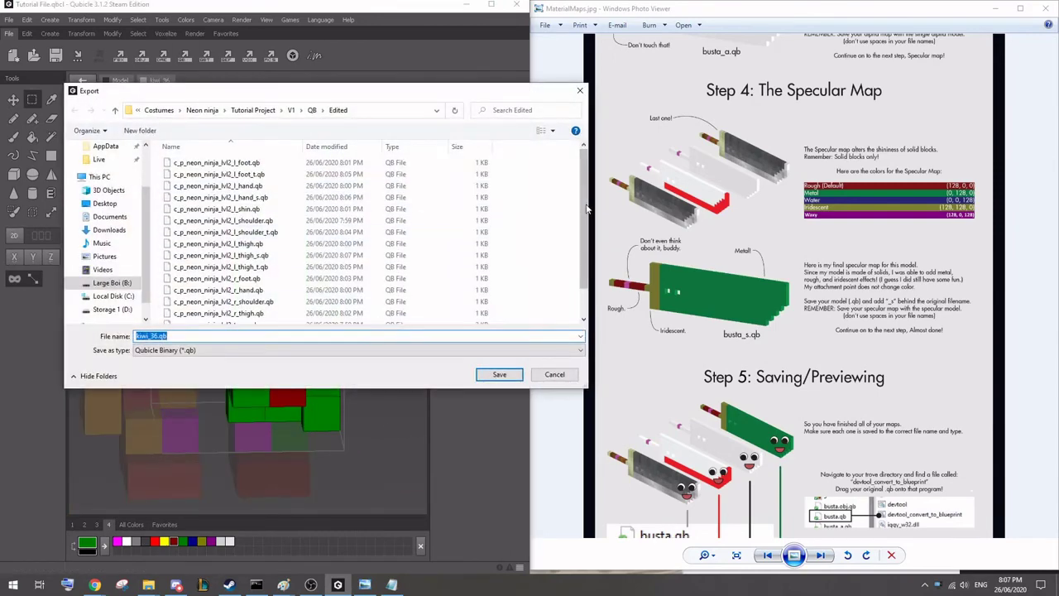
scroll(585, 206, "down", 1)
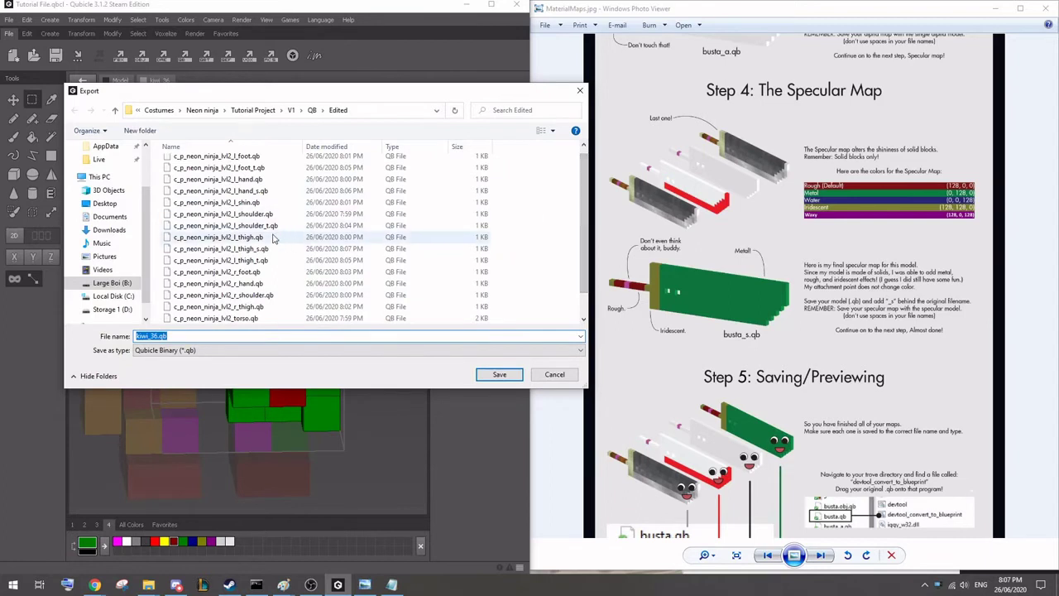
scroll(256, 244, "up", 1)
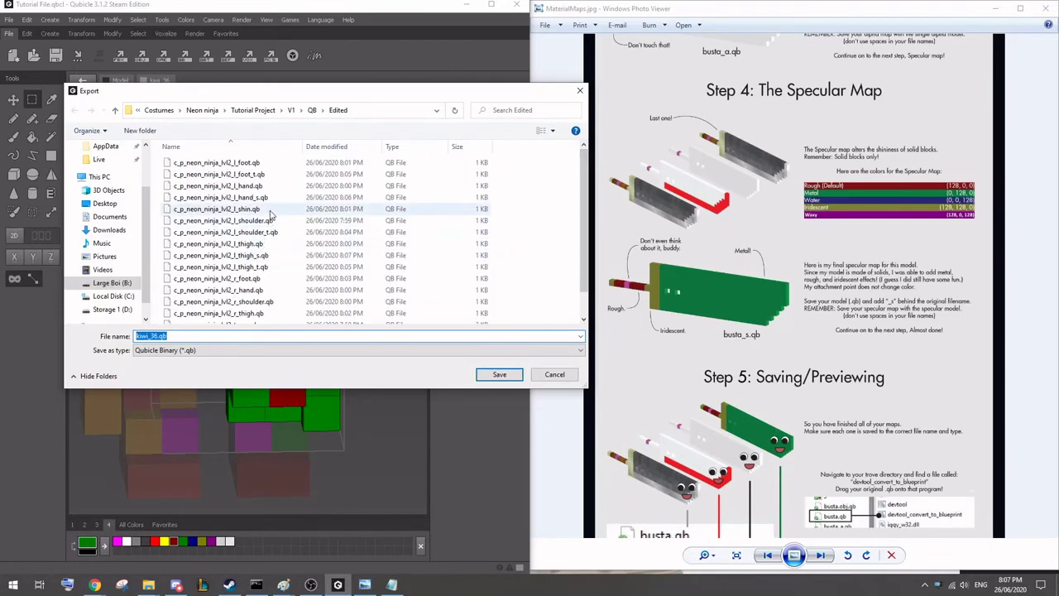
left_click(272, 210)
double_click(214, 339)
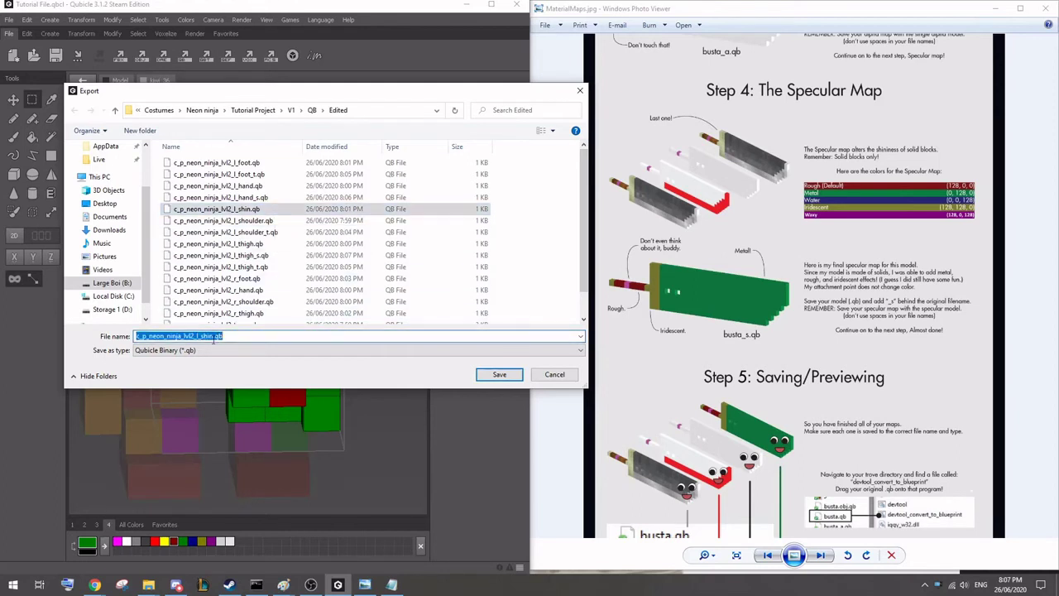
left_click(212, 337)
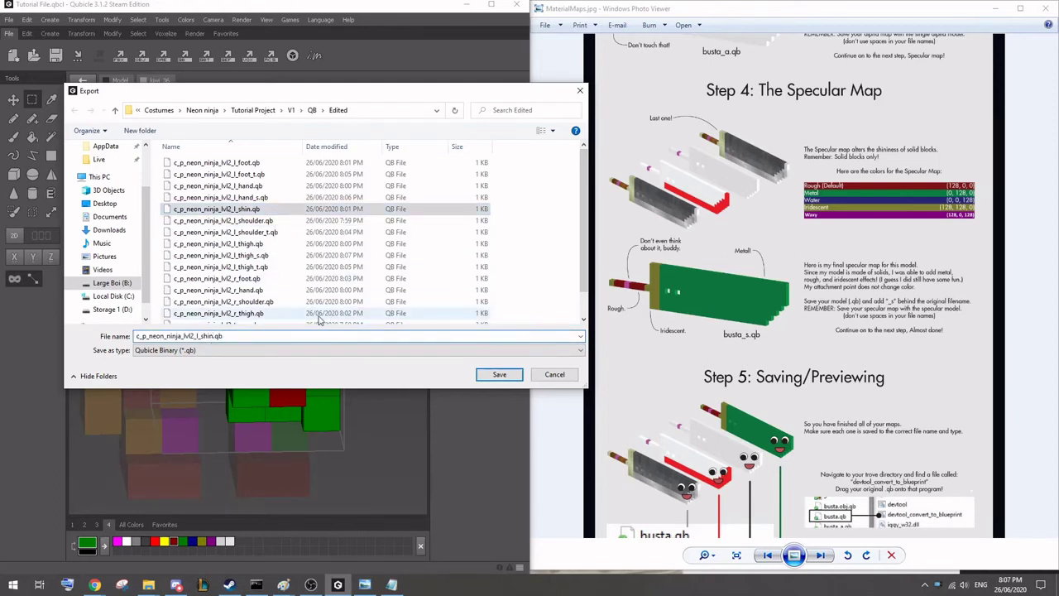
type("_s")
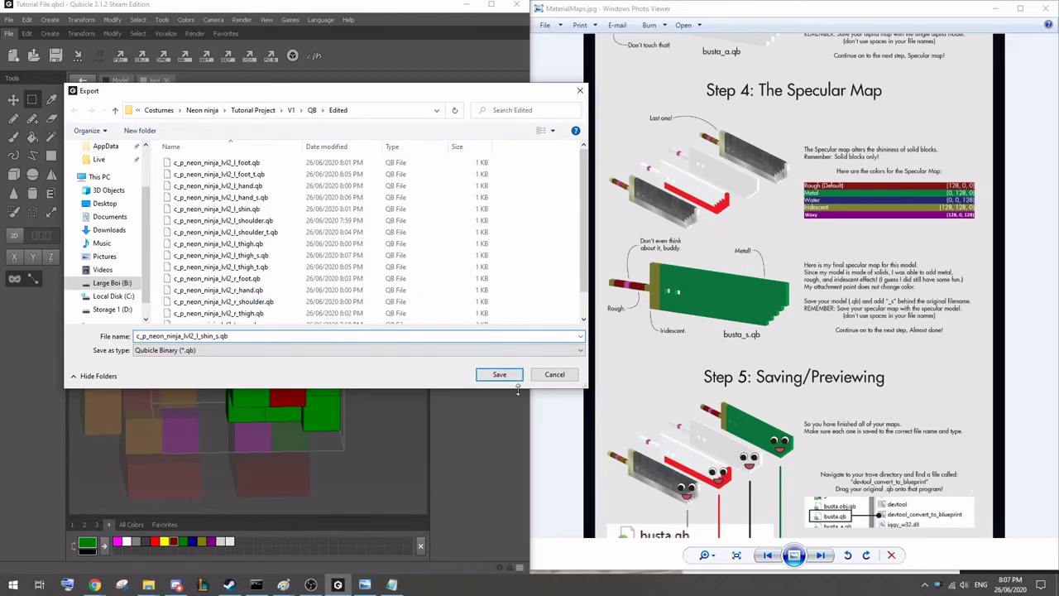
left_click_drag(584, 203, 581, 261)
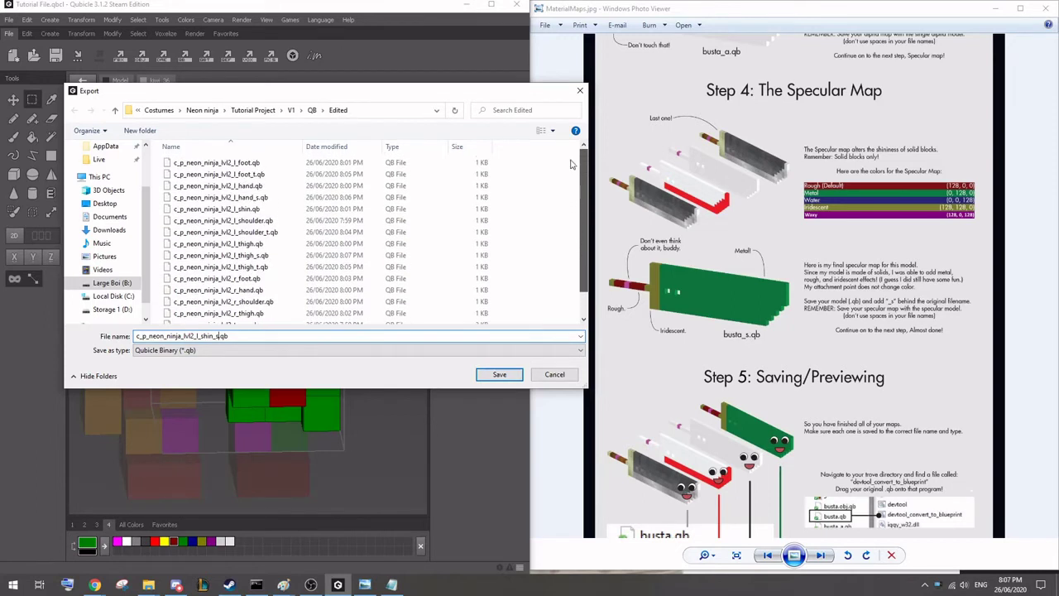
left_click(499, 374)
left_click(302, 354)
double_click(386, 444)
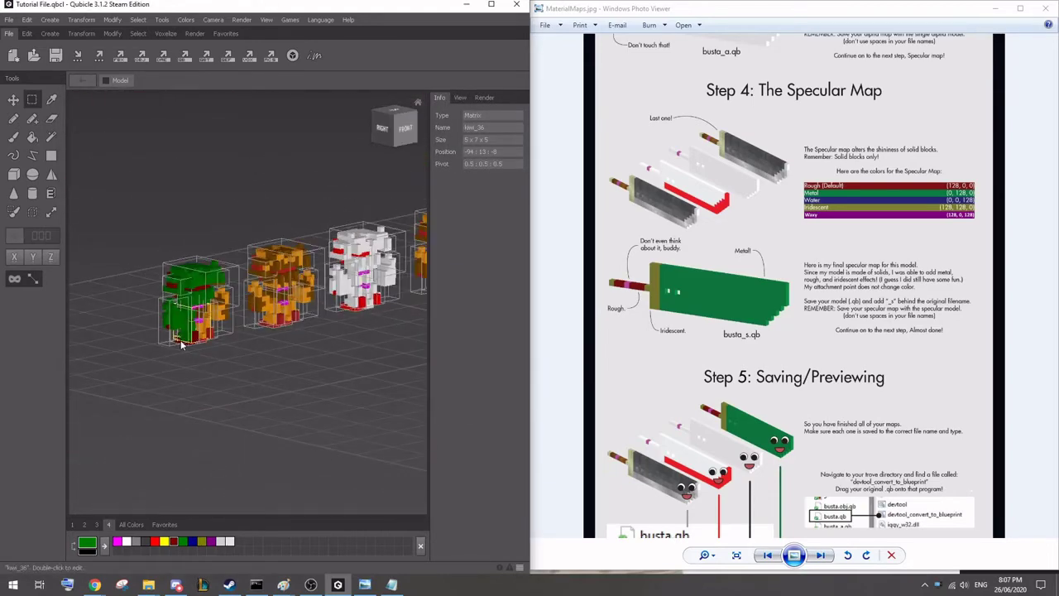
Export the green specular figure's left foot as Qubicle Binary, reusing the existing left-foot file name with the _s suffix, and return to the full model.
double_click(182, 342)
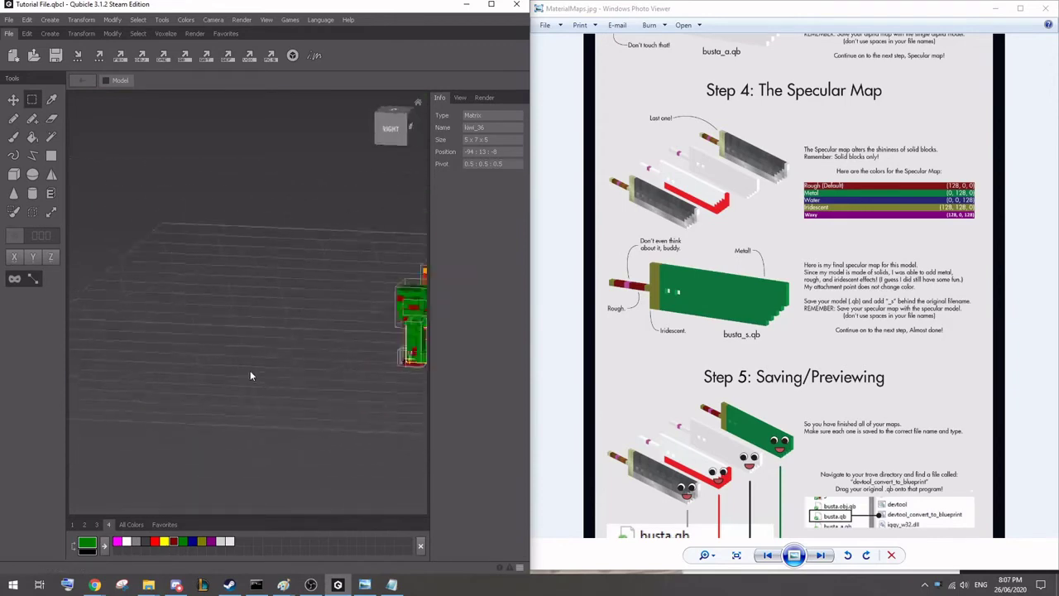
right_click_drag(250, 376, 357, 361)
middle_click_drag(357, 361, 311, 344)
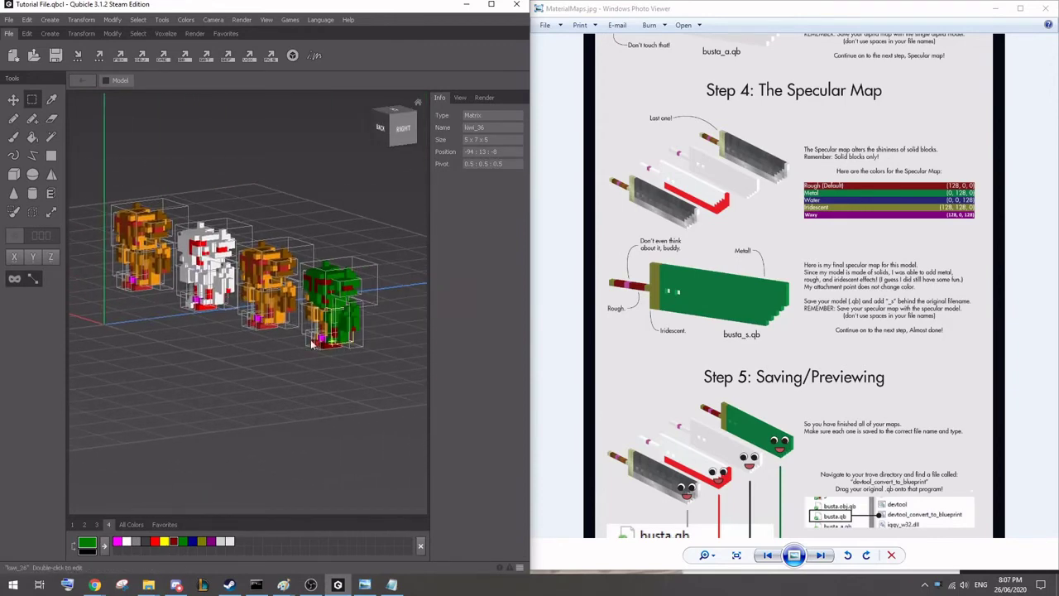
double_click(330, 350)
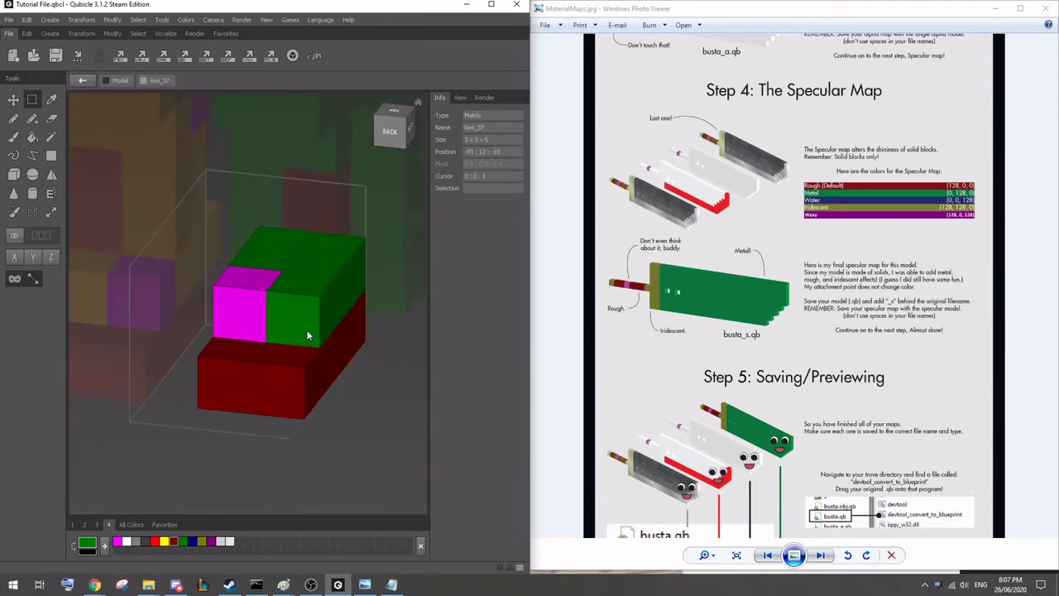
left_click(189, 66)
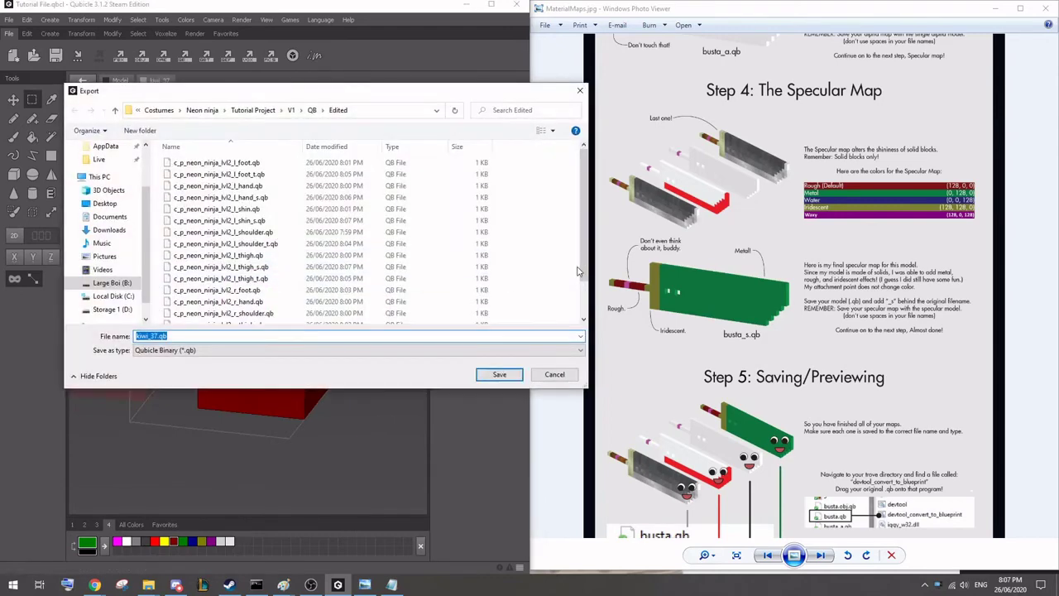
mouse_move(582, 189)
left_mouse_down()
mouse_move(583, 222)
mouse_move(581, 177)
left_mouse_up()
left_click(296, 174)
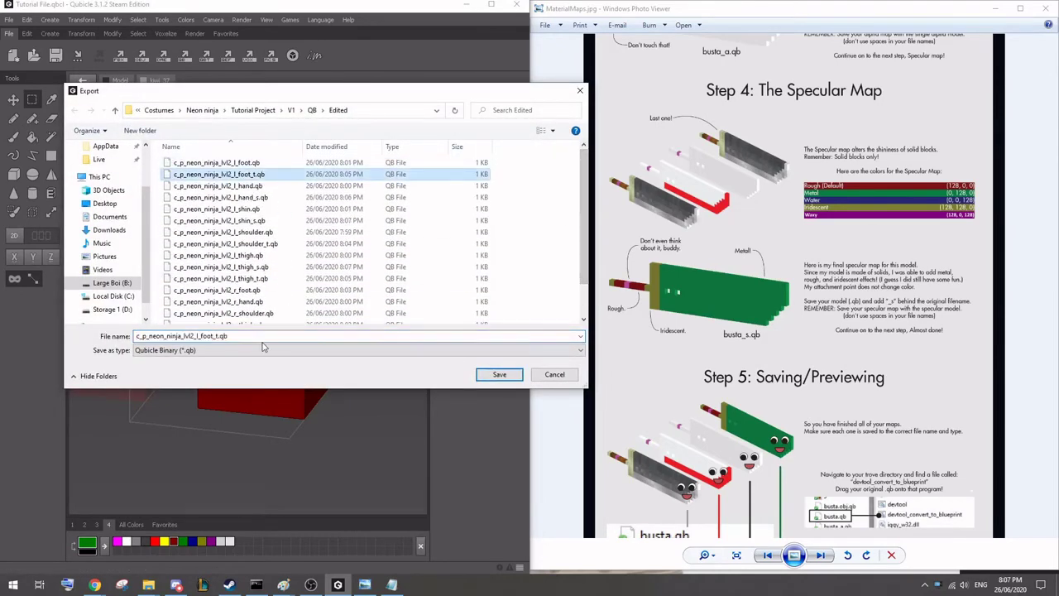
left_click(218, 335)
key("Return")
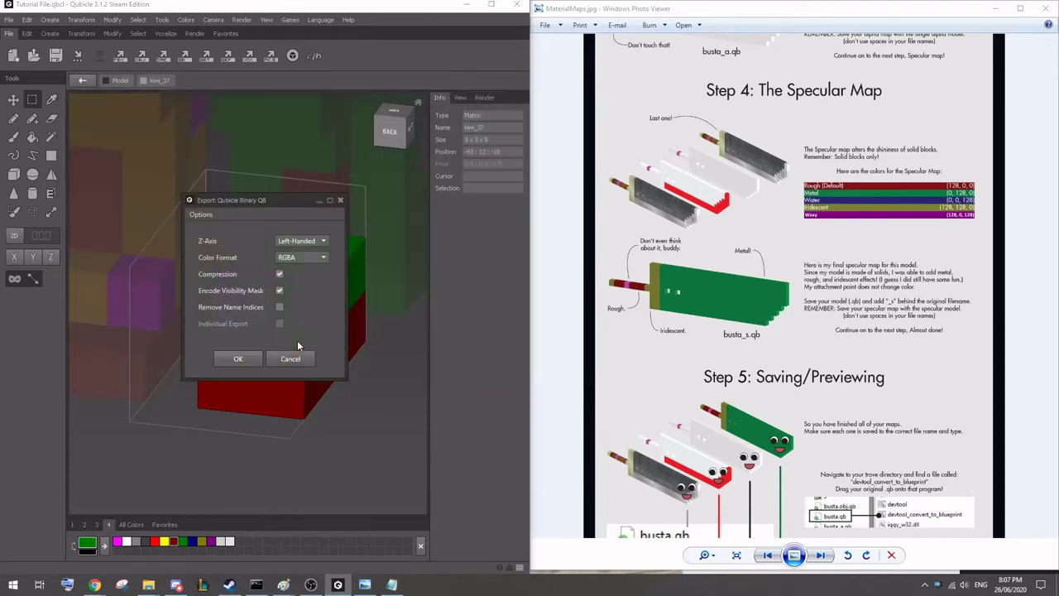
left_click(247, 360)
double_click(355, 409)
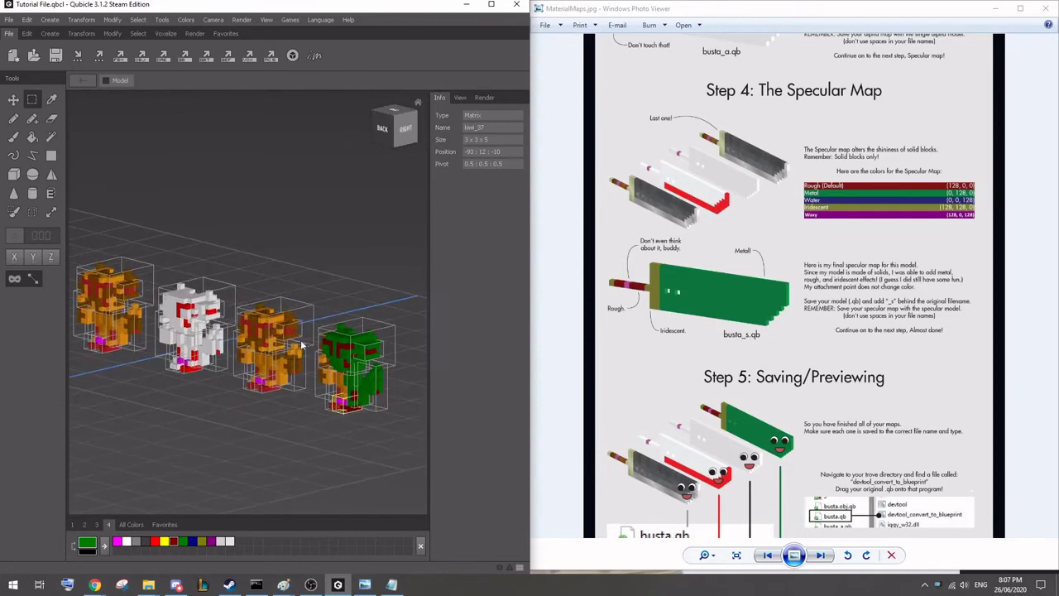
Export the white type-map figure's left hand matrix as c_p_neon_ninja_lvl2_l_hand_t.qb with the default options and return to the full model.
double_click(222, 348)
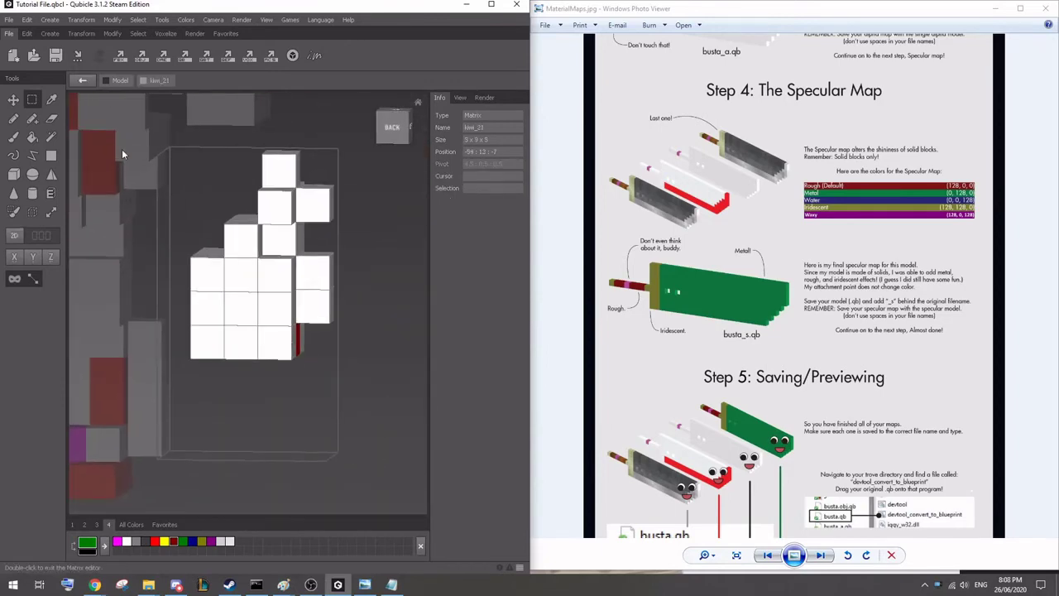
left_click(184, 54)
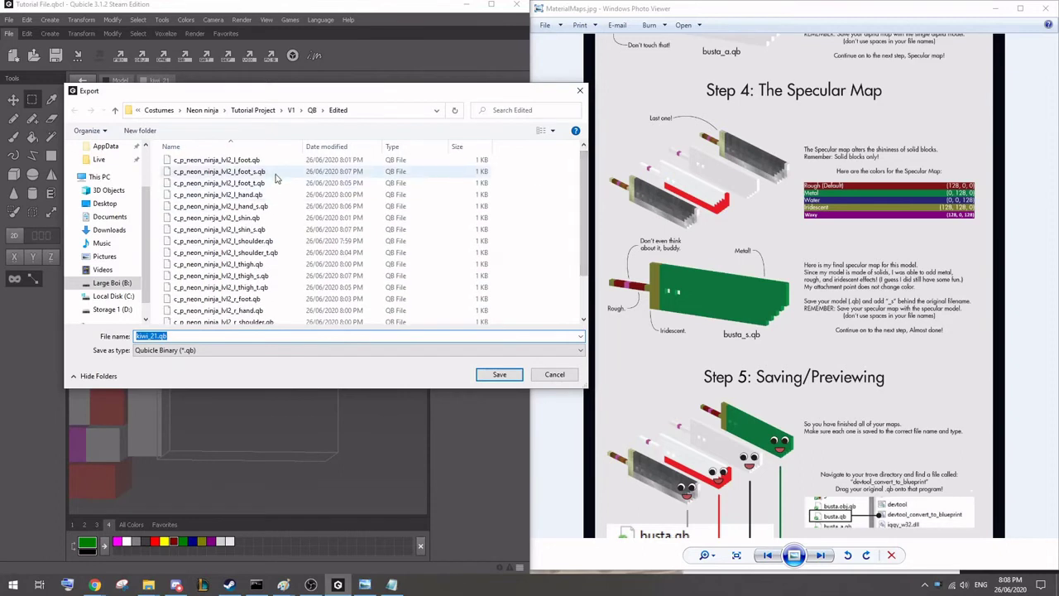
left_click(272, 207)
left_click(219, 336)
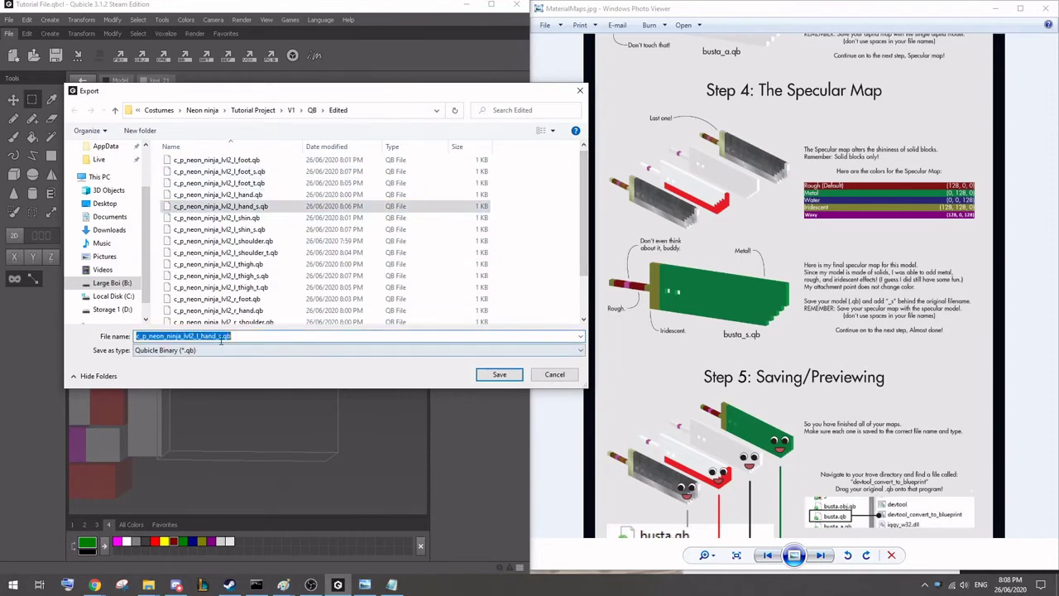
key("BackSpace")
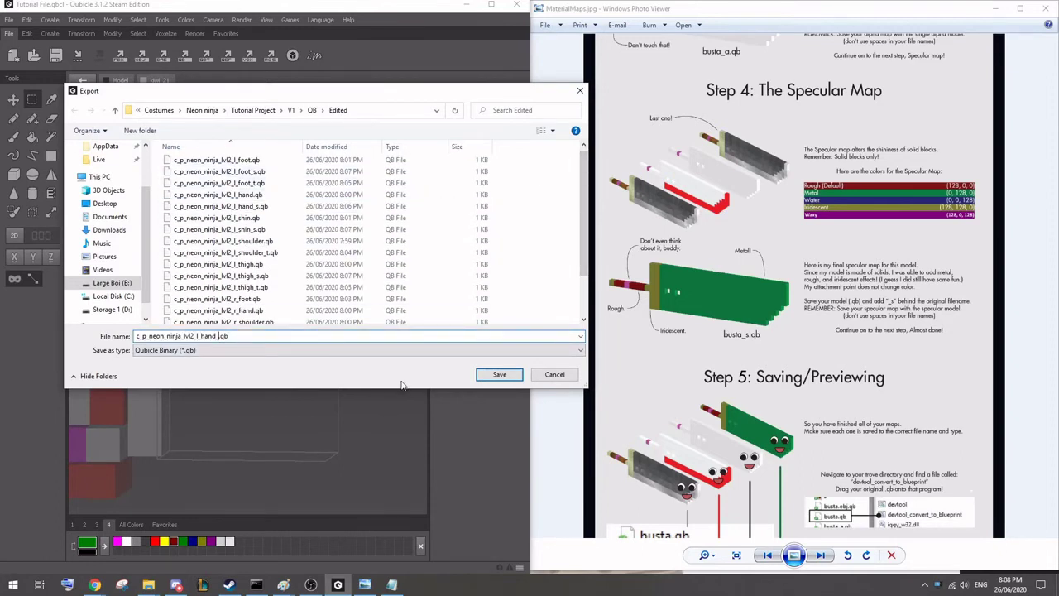
left_click(499, 375)
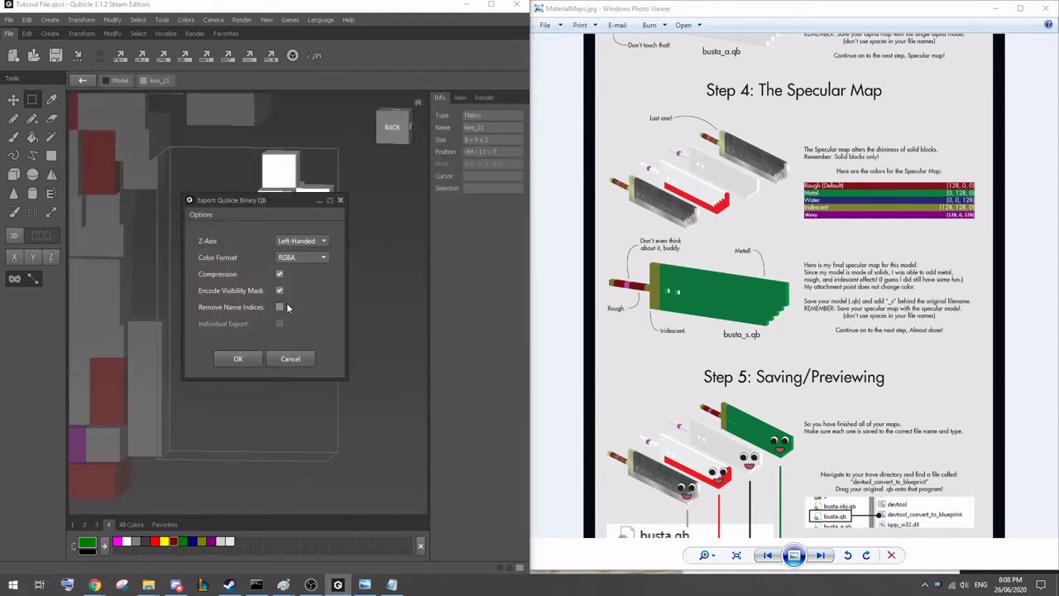
left_click(231, 359)
scroll(382, 309, "down", 6)
right_click_drag(382, 308, 286, 330)
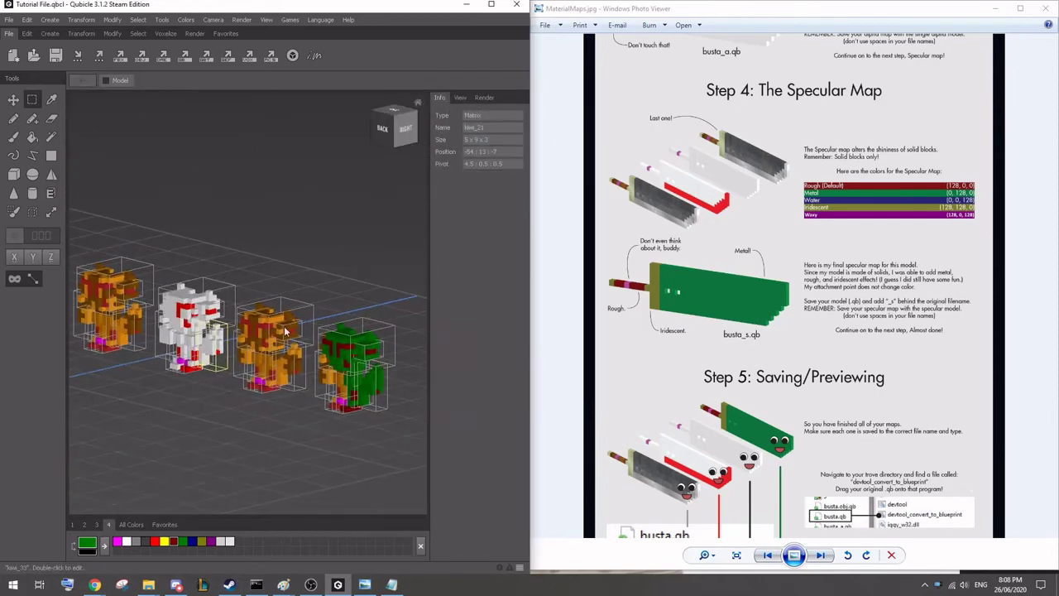
right_click_drag(207, 364, 282, 358)
left_click(302, 374)
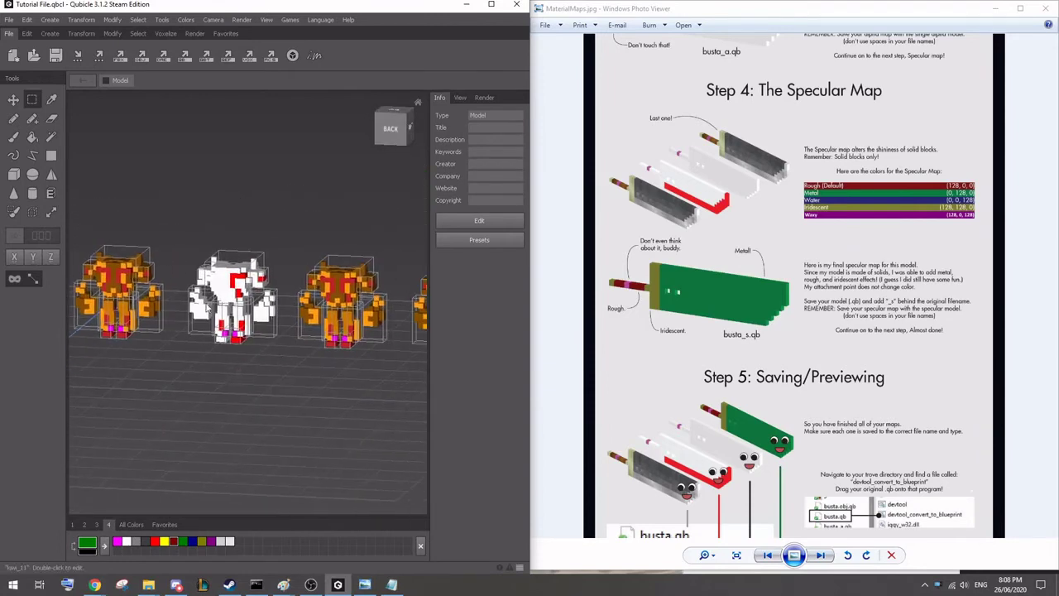
middle_click_drag(342, 389, 309, 398)
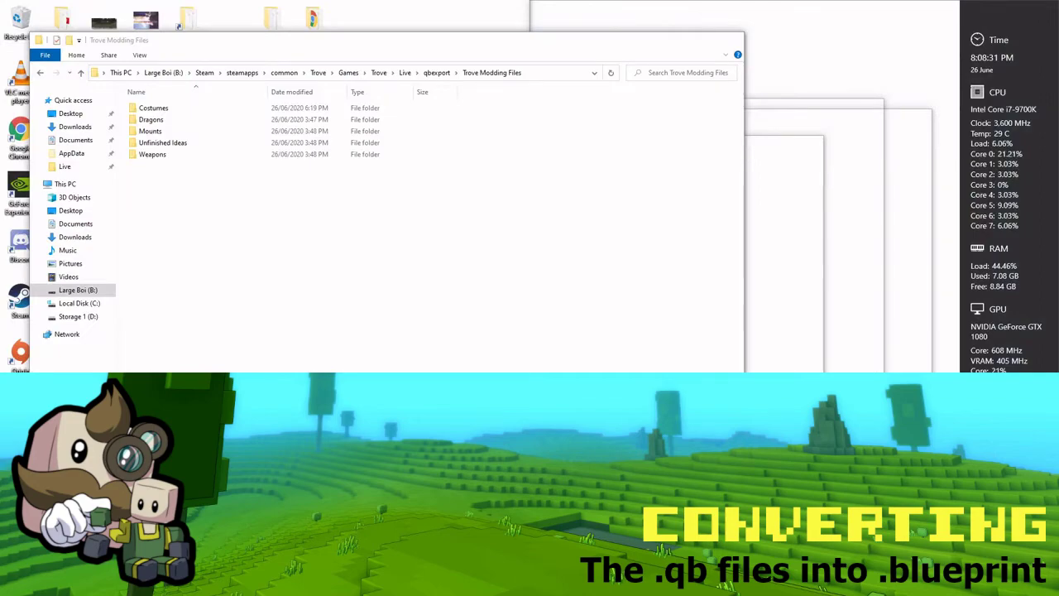
Switch to File Explorer and open the Neon ninja costume's Tutorial Project\V1\QB\Edited folder under Live\qbexport\Trove Modding Files.
mouse_move(148, 585)
left_click(740, 530)
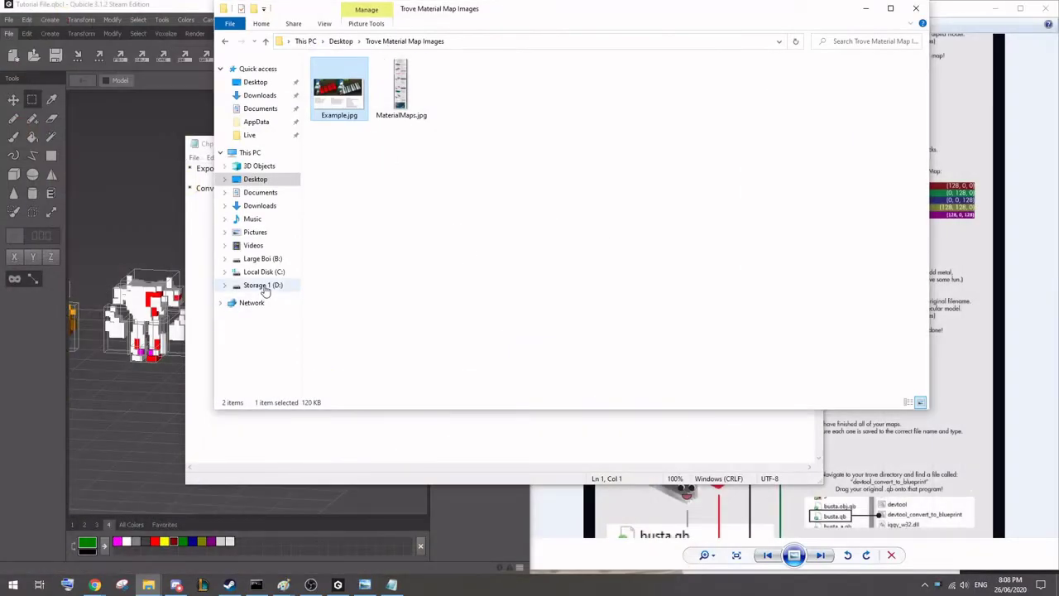
left_click(263, 259)
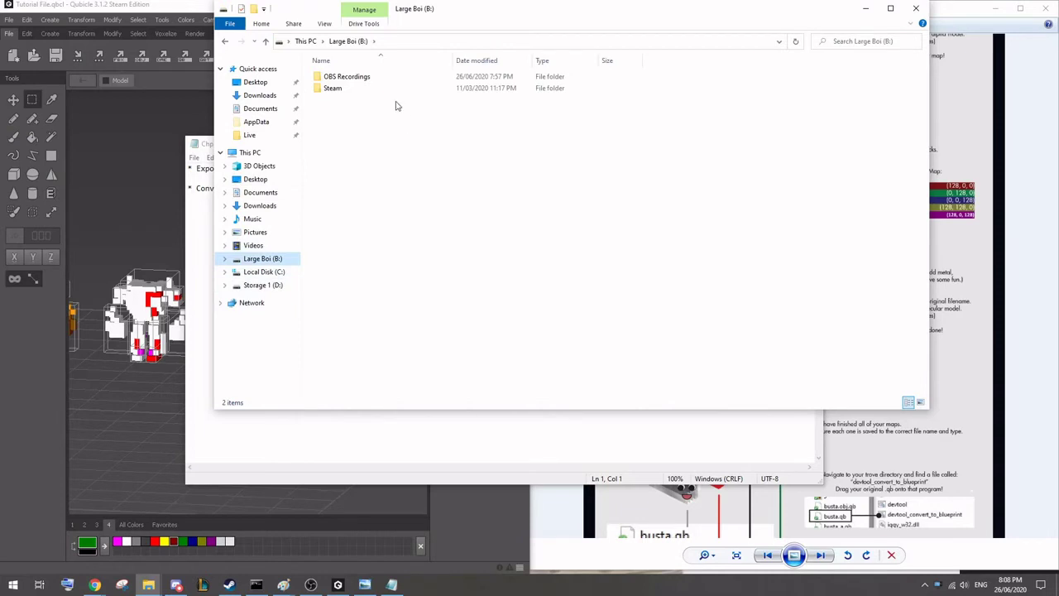
left_click(251, 136)
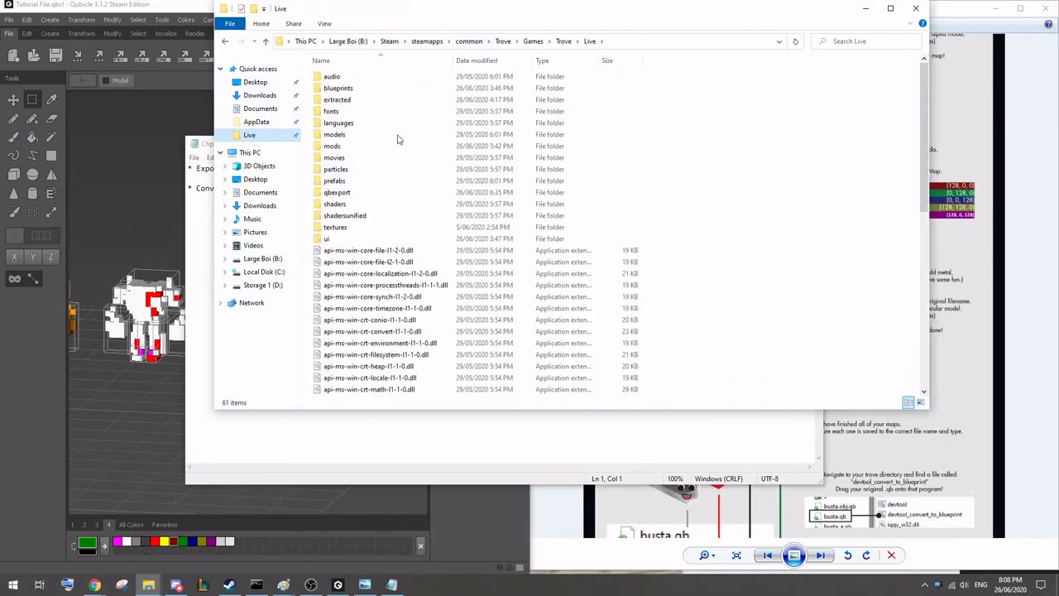
double_click(366, 192)
double_click(376, 78)
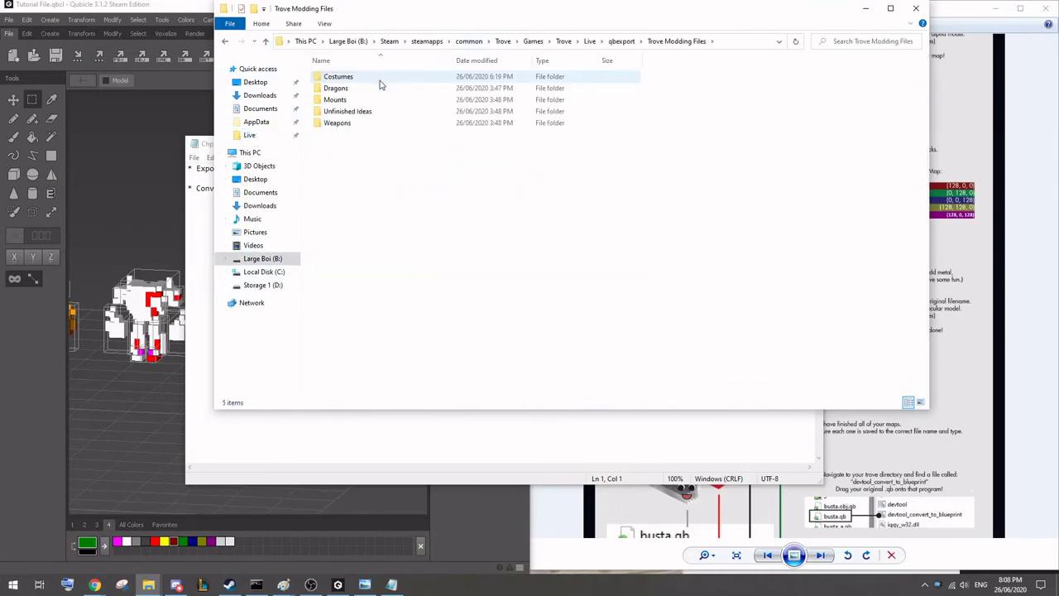
double_click(354, 78)
double_click(355, 78)
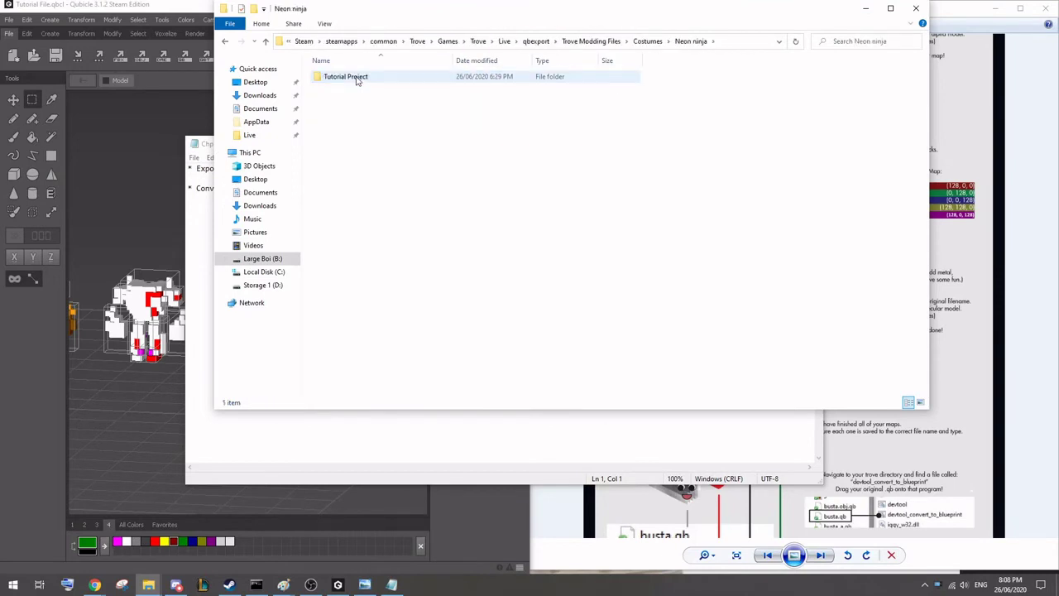
double_click(356, 78)
double_click(336, 79)
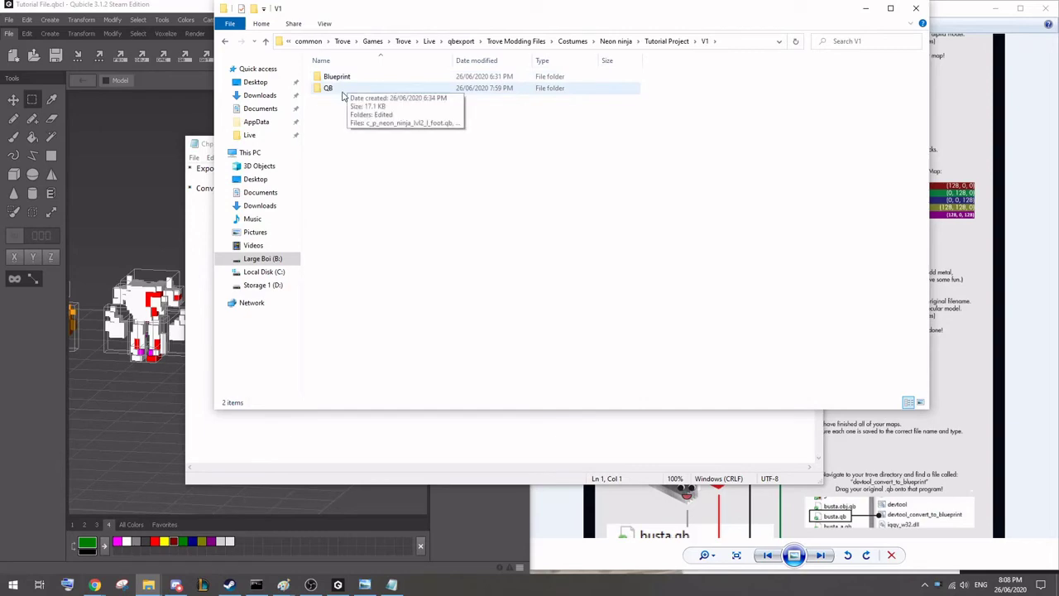
double_click(342, 91)
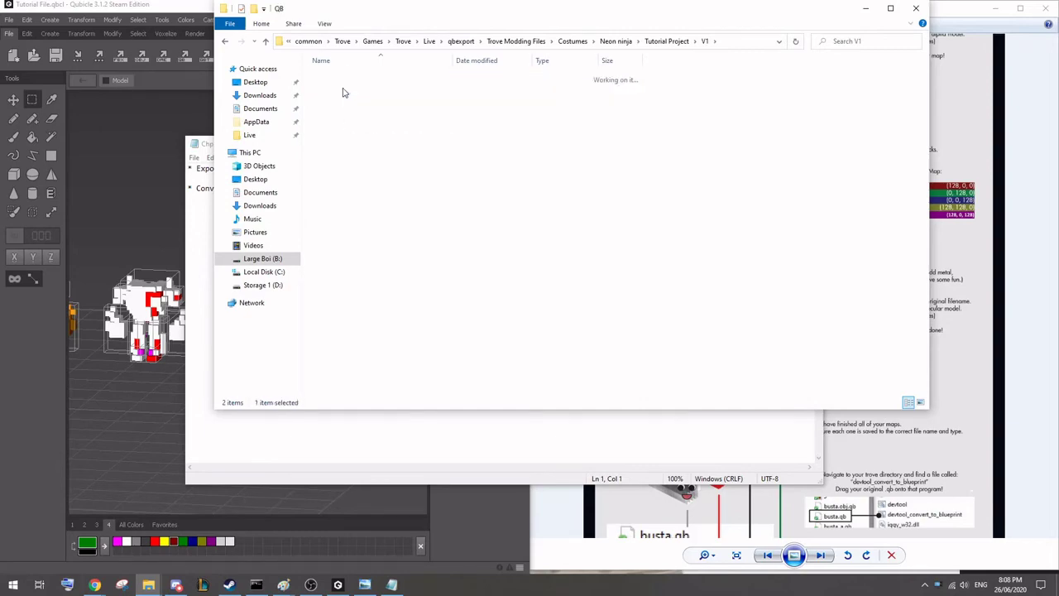
double_click(329, 76)
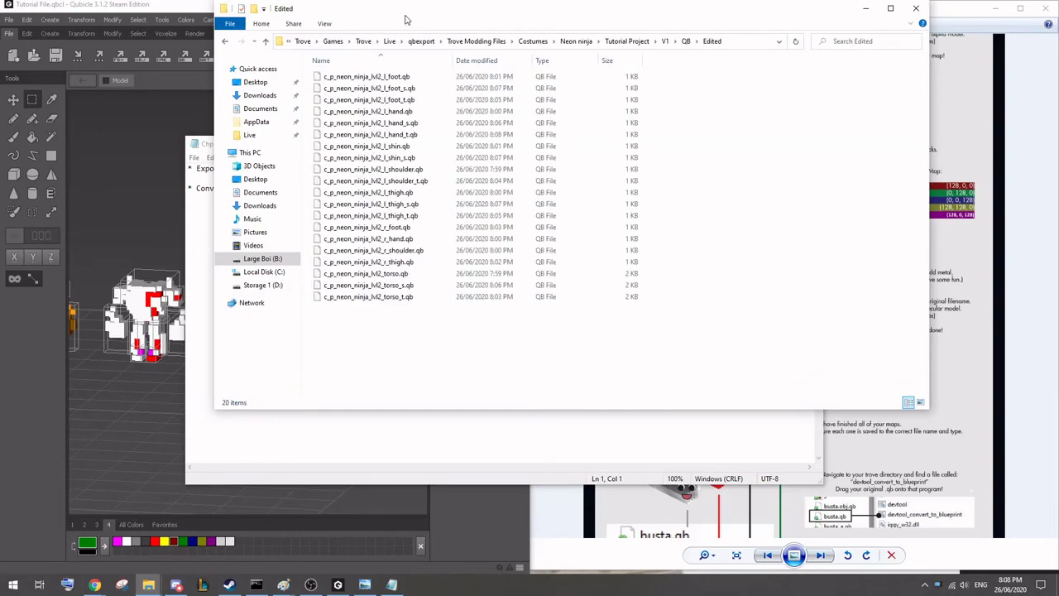
Open Trove's Live folder in a separate window beside the Edited folder and locate devtool_convert_to_blueprint.bat.
left_click_drag(405, 17, 531, 60)
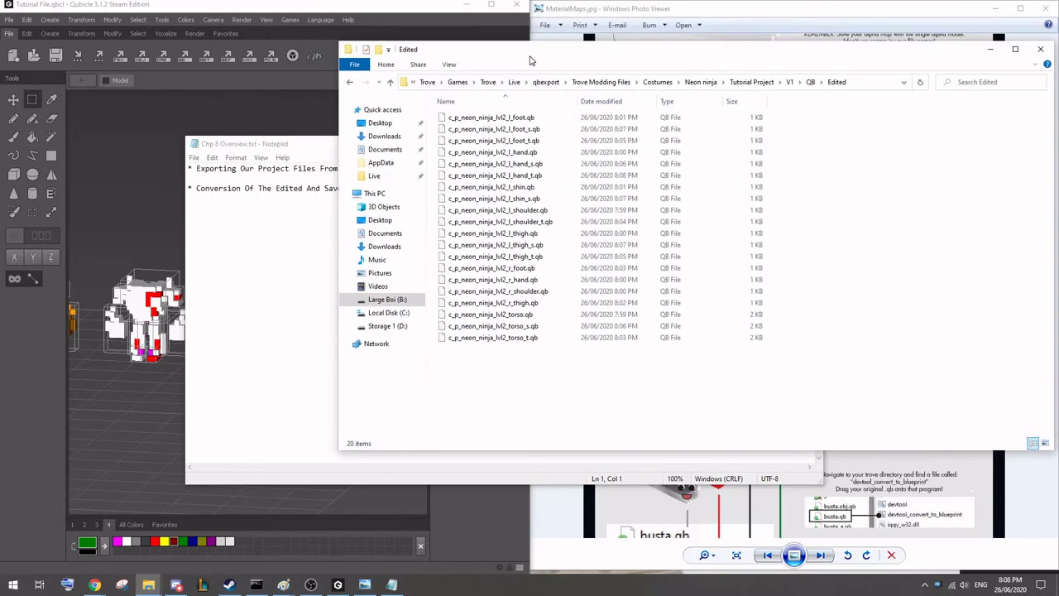
right_click(376, 177)
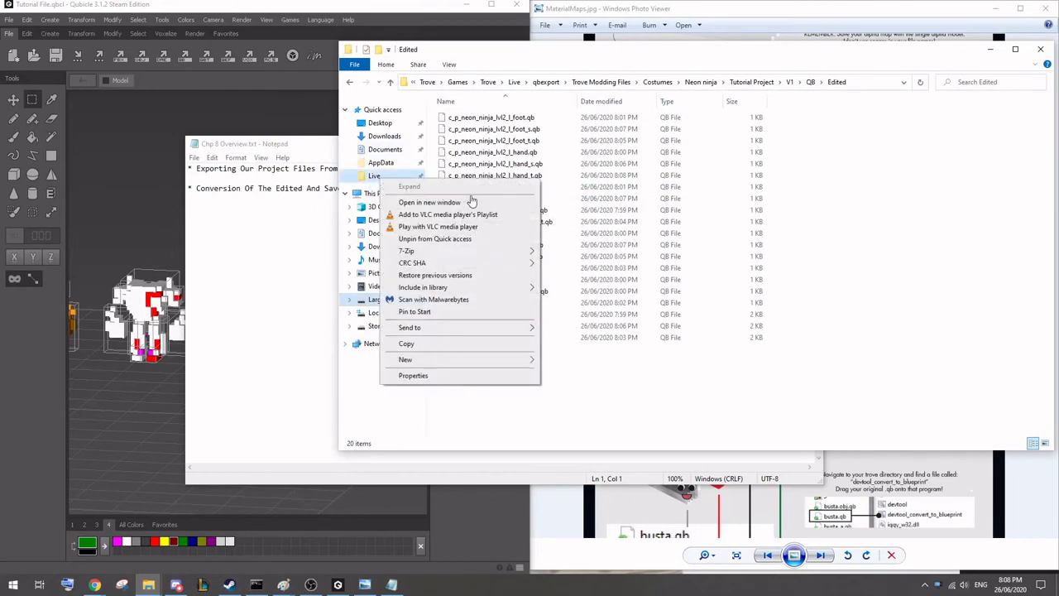
left_click(405, 201)
left_click_drag(465, 10, 473, 153)
scroll(684, 235, "down", 10)
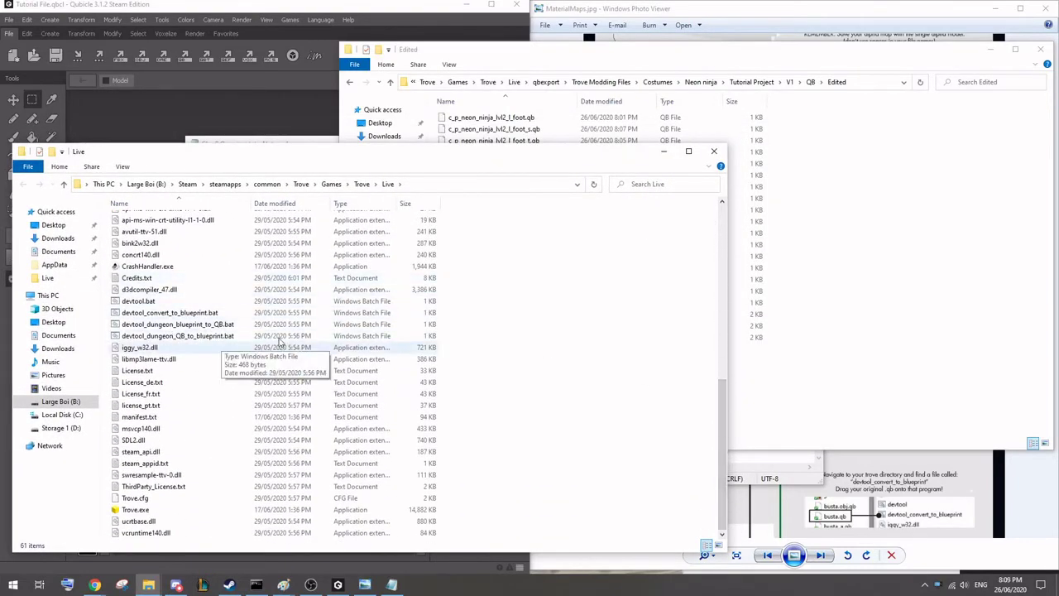
left_click(740, 382)
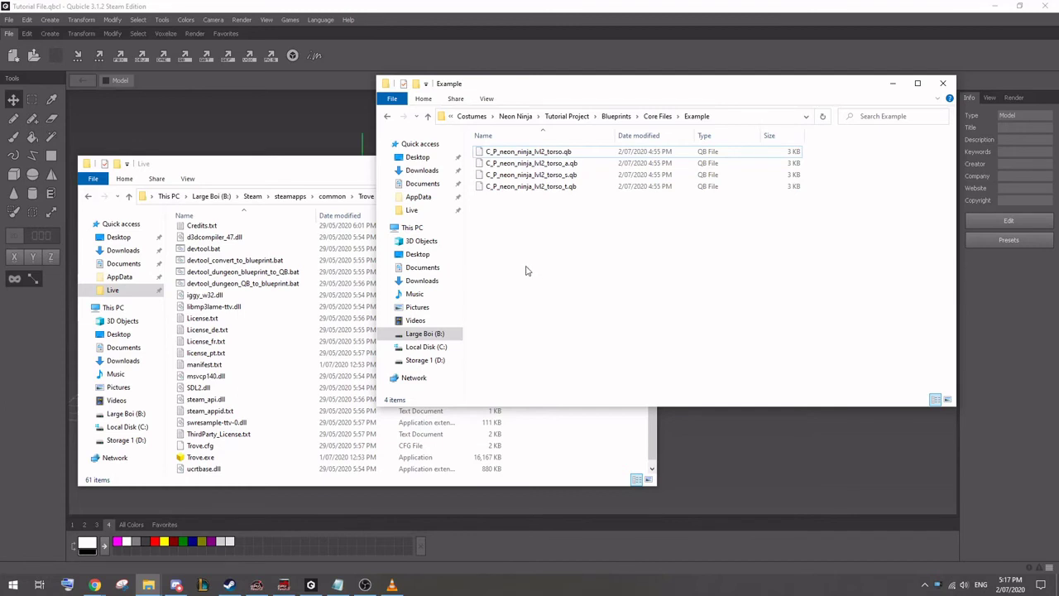
Convert the base file C_P_neon_ninja_lvl2_torso.qb in the Example folder to a blueprint with devtool_convert_to_blueprint.bat.
left_click_drag(534, 271, 290, 263)
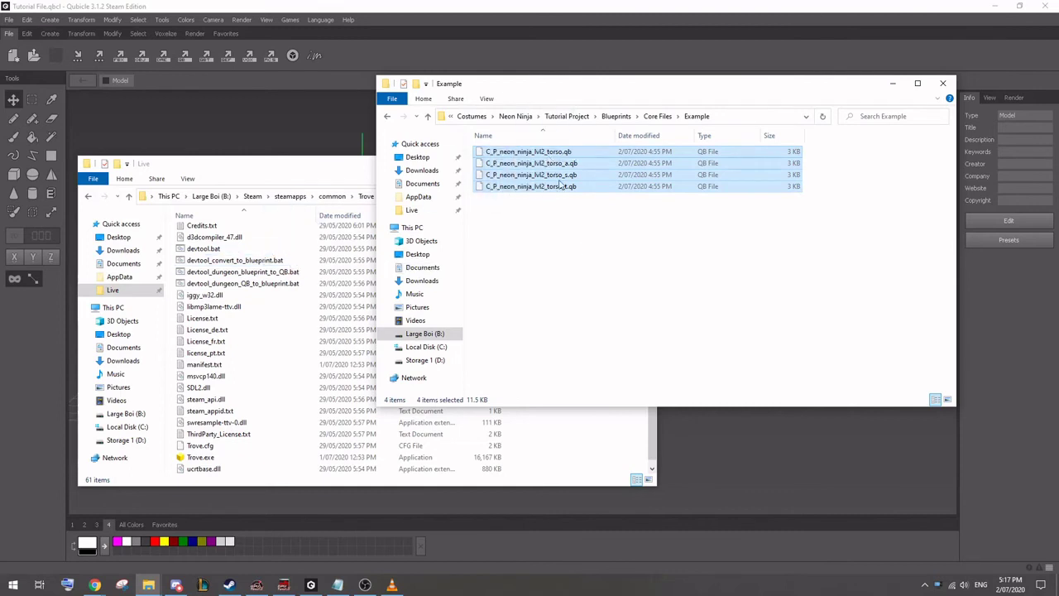
left_click(591, 288)
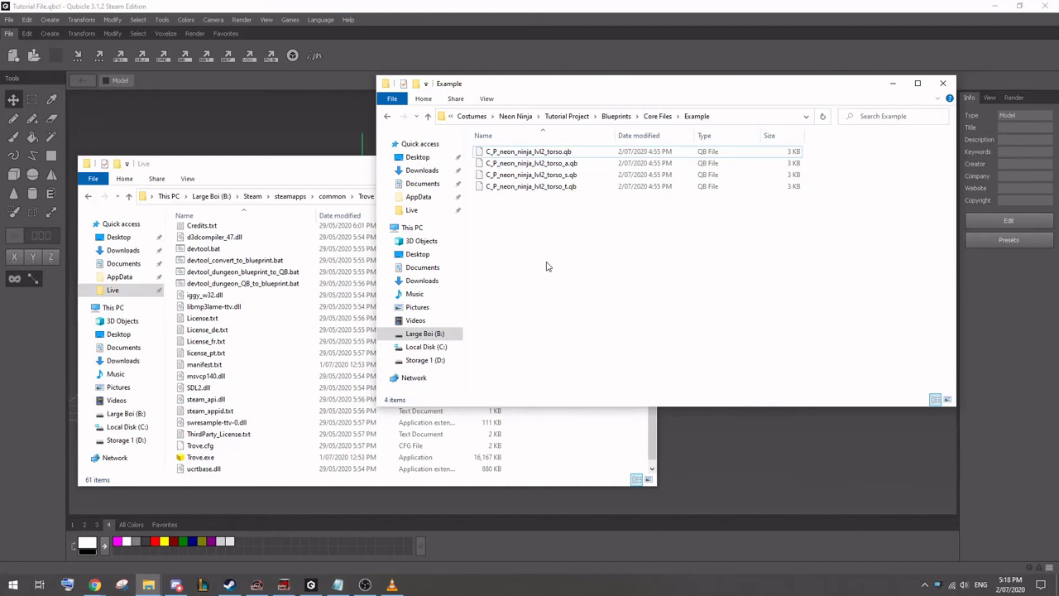
left_click(528, 154)
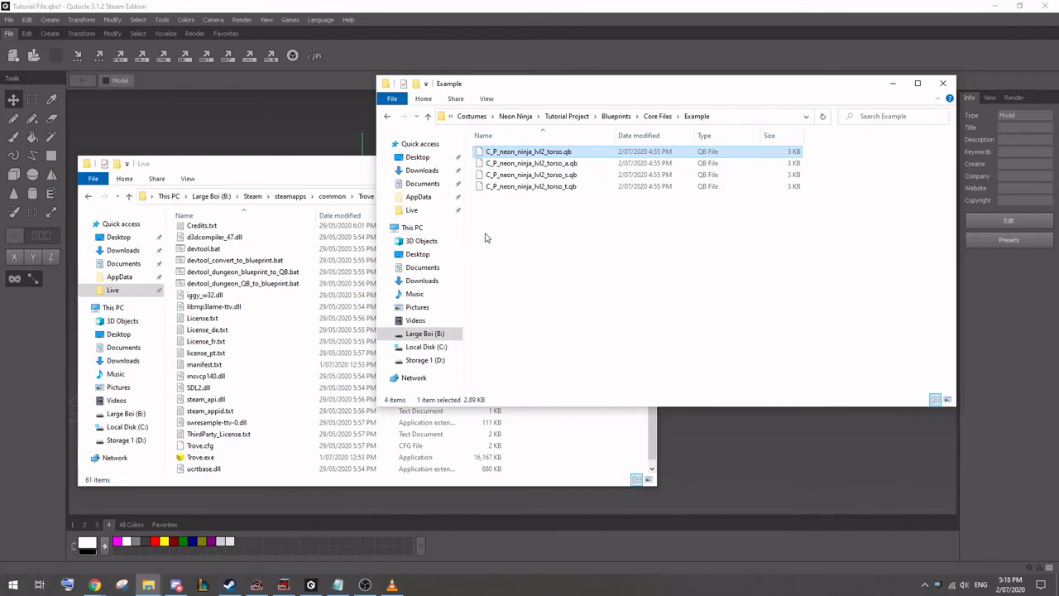
left_click(565, 233)
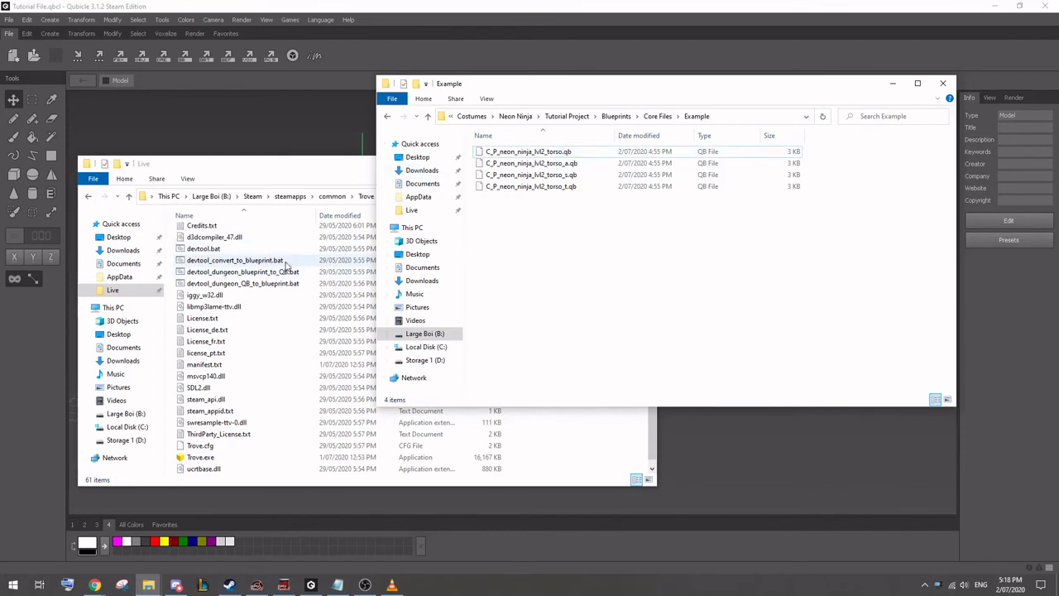
left_click(553, 152)
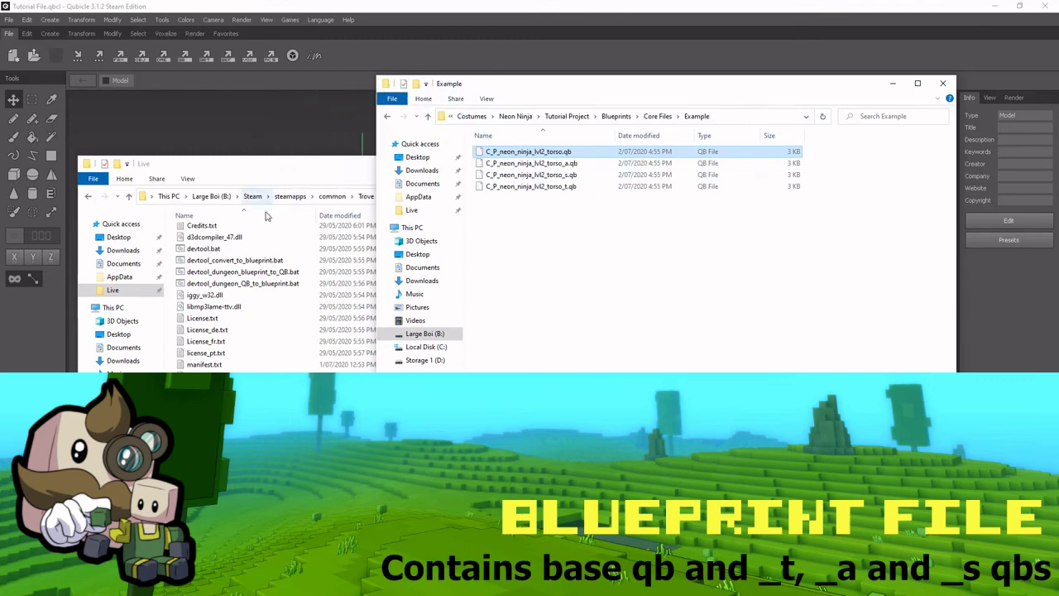
left_click_drag(266, 216, 252, 263)
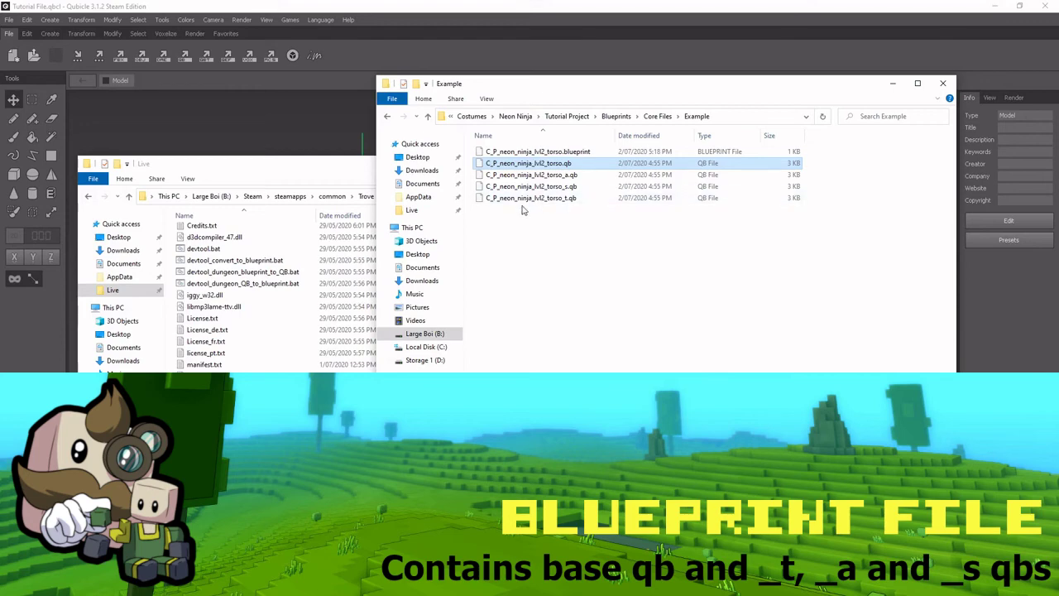
Convert the torso's base, _a, _s and _t QB files together into blueprints with devtool_convert_to_blueprint.bat.
left_click_drag(518, 210, 519, 175)
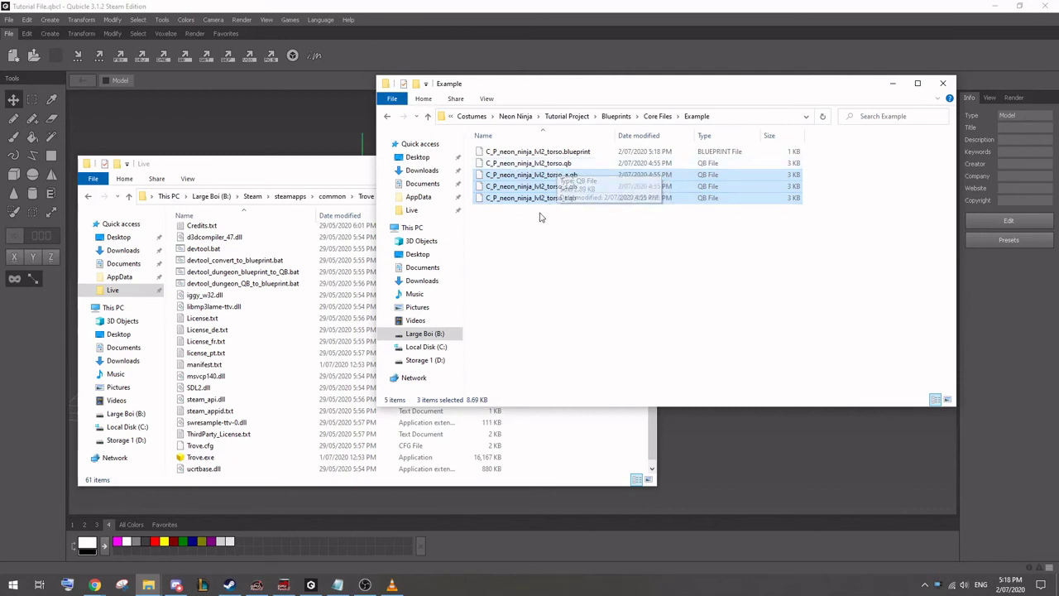
left_click(529, 156)
left_click_drag(554, 226, 506, 157)
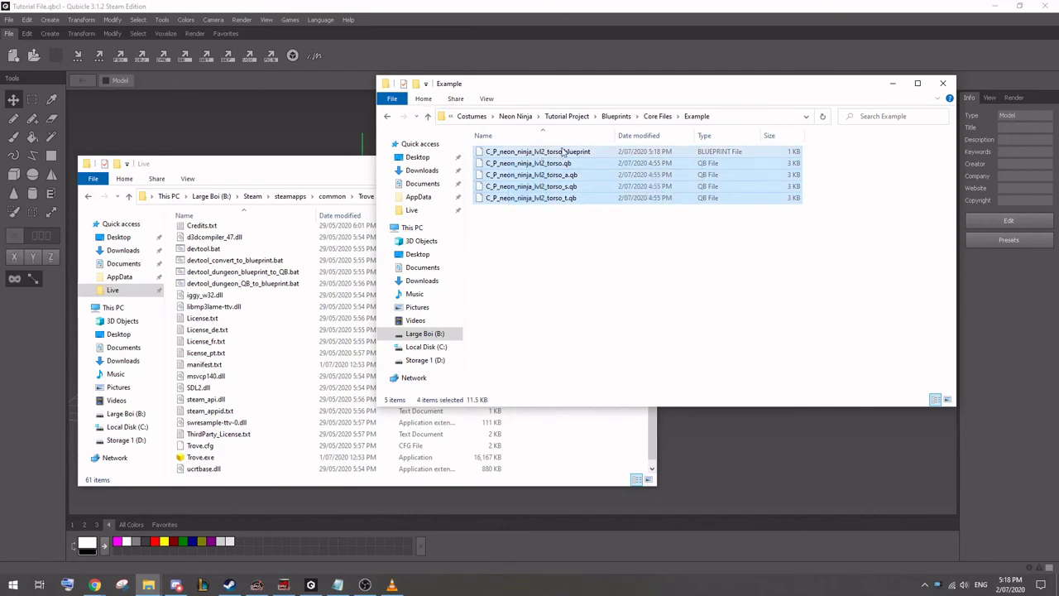
left_click(532, 258)
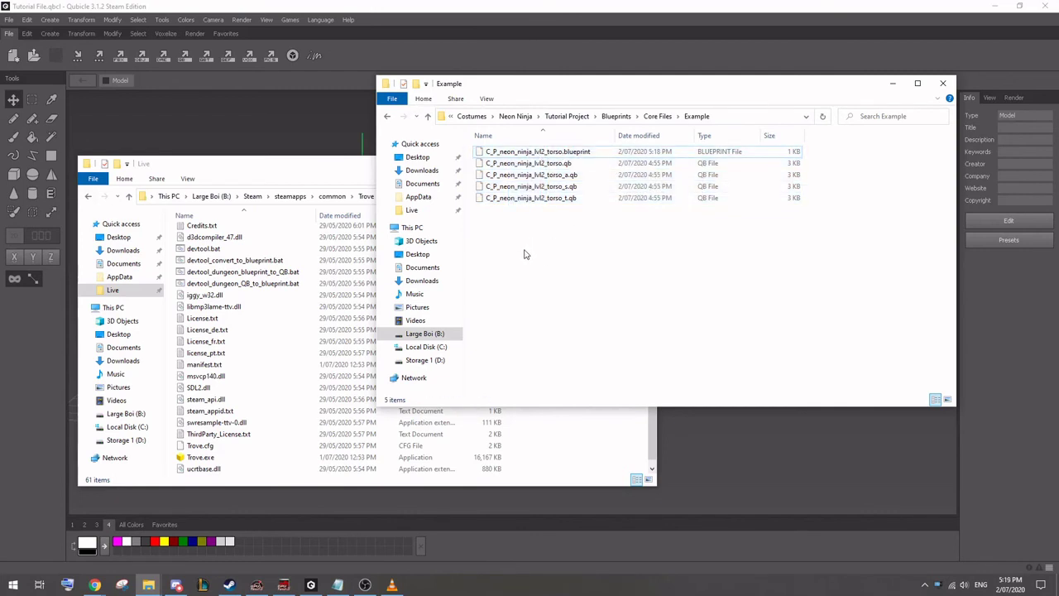
right_click(551, 154)
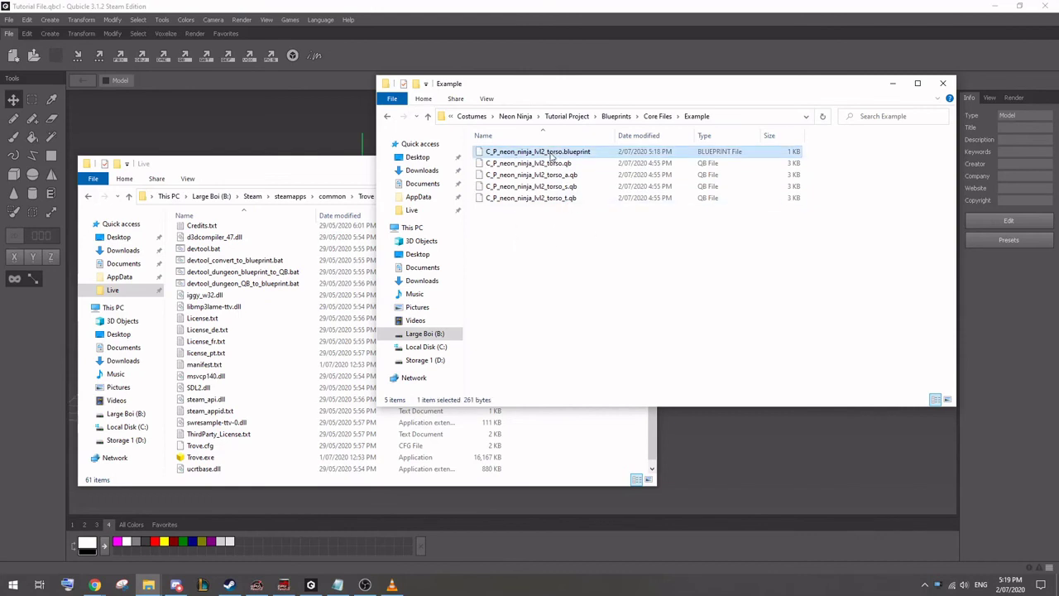
left_click(602, 295)
left_click_drag(501, 273, 240, 265)
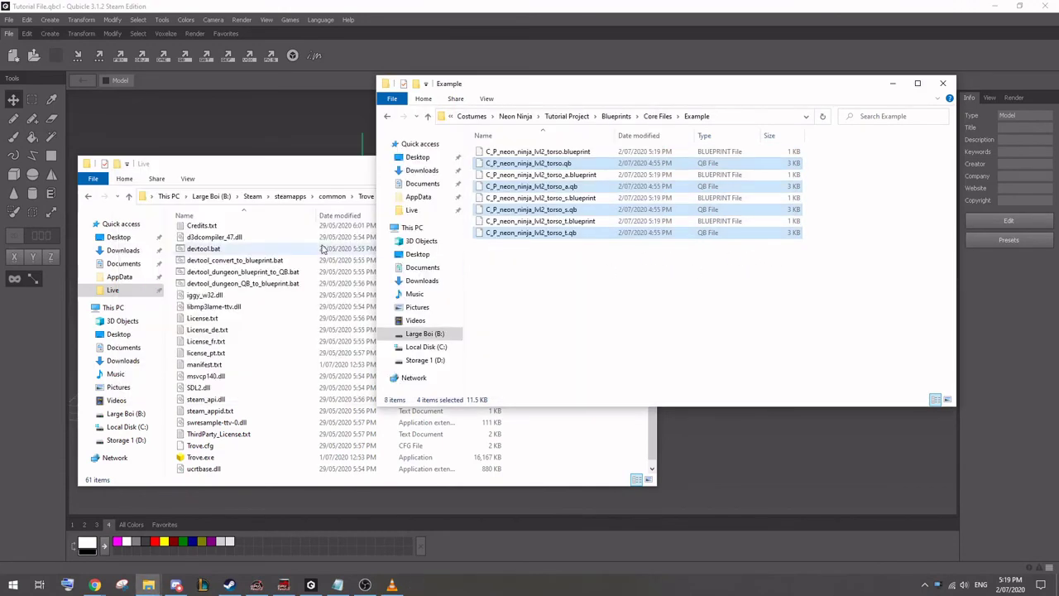
left_click(630, 313)
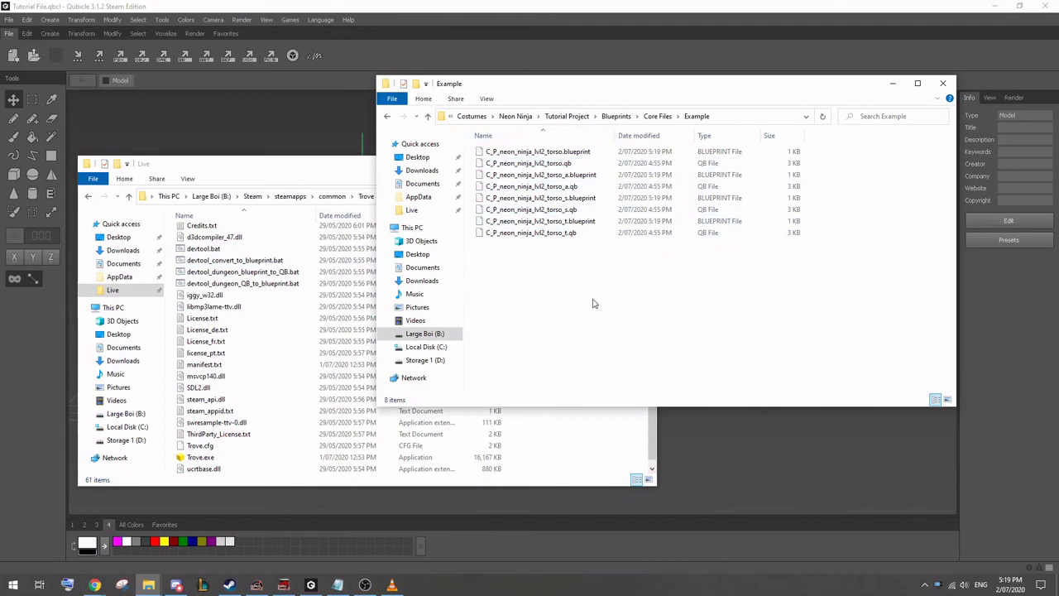
Compare the base torso blueprint with the separate _t, _s and _a blueprints in the Example folder.
left_click(578, 152)
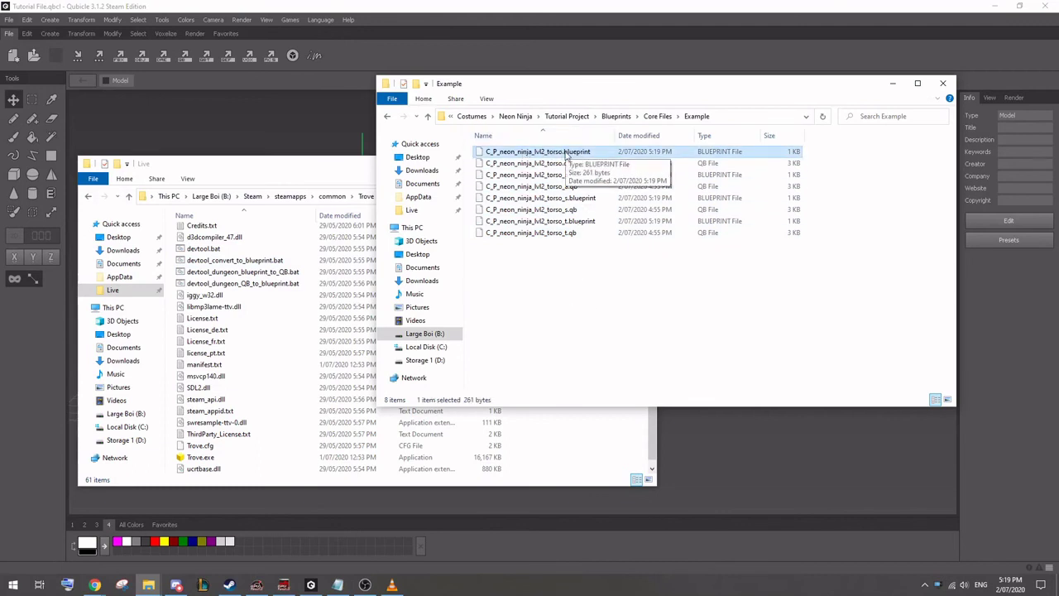
left_click(588, 221)
left_click(587, 198, "ctrl")
left_click(589, 174, "ctrl")
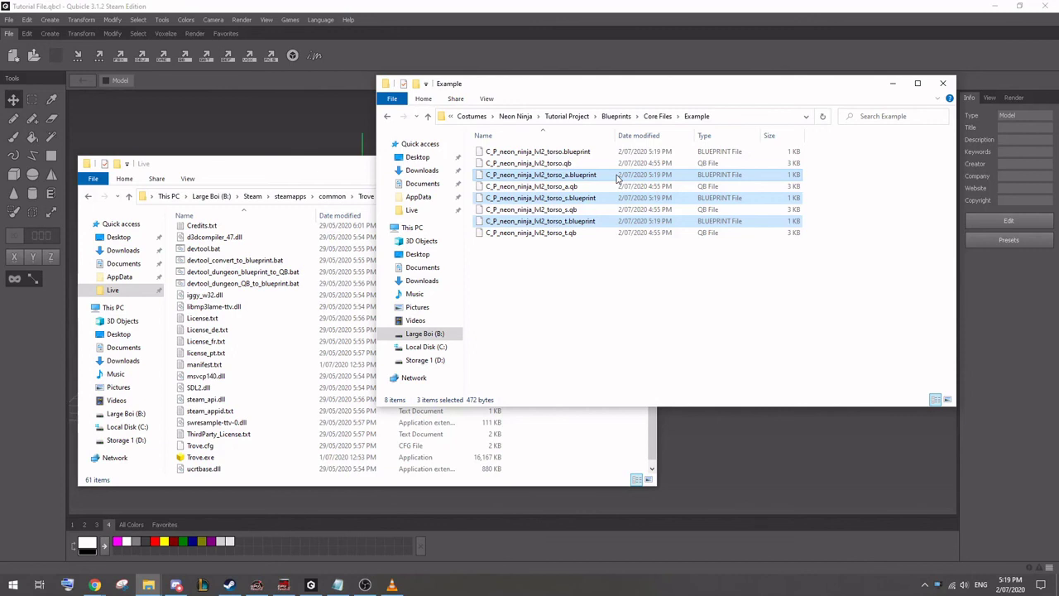
left_click(591, 354)
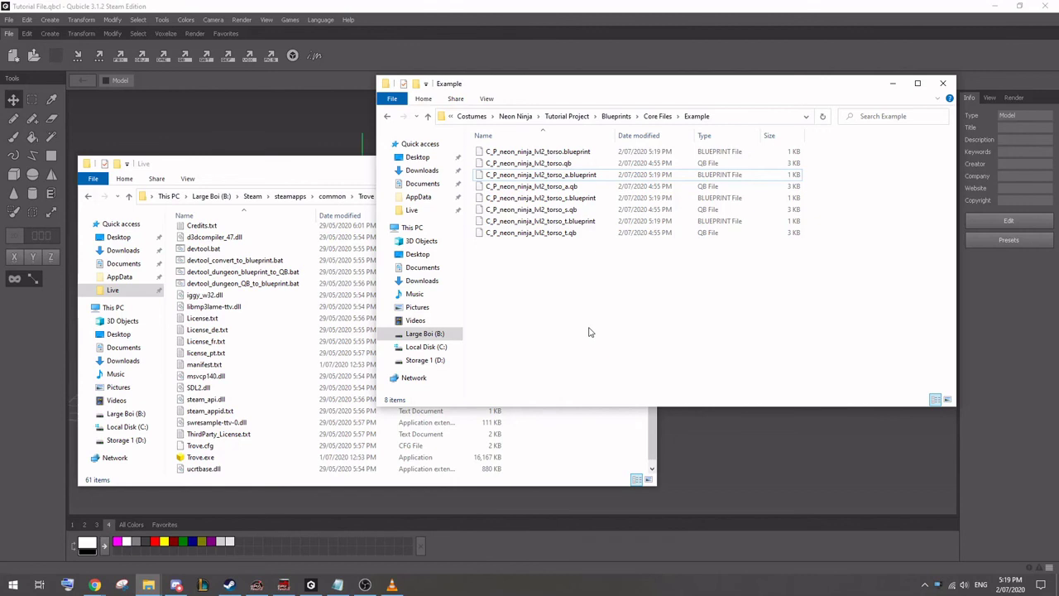
left_click(538, 151, "ctrl")
left_click(540, 174, "ctrl")
left_click(540, 198, "ctrl")
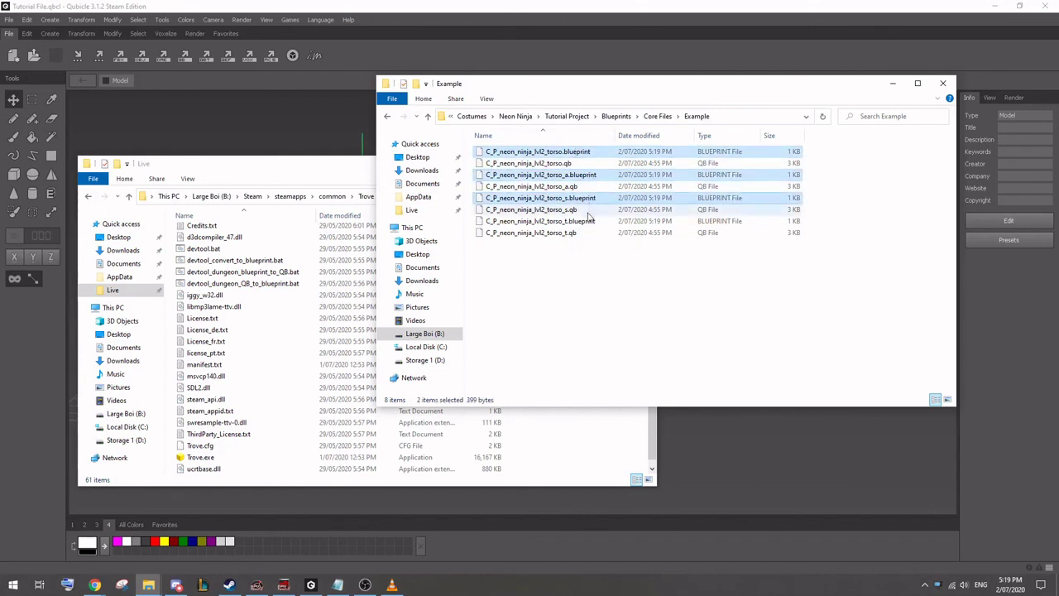
left_click(621, 342)
Search the Example folder for ".blueprint" to filter out the QB files.
left_click(867, 116)
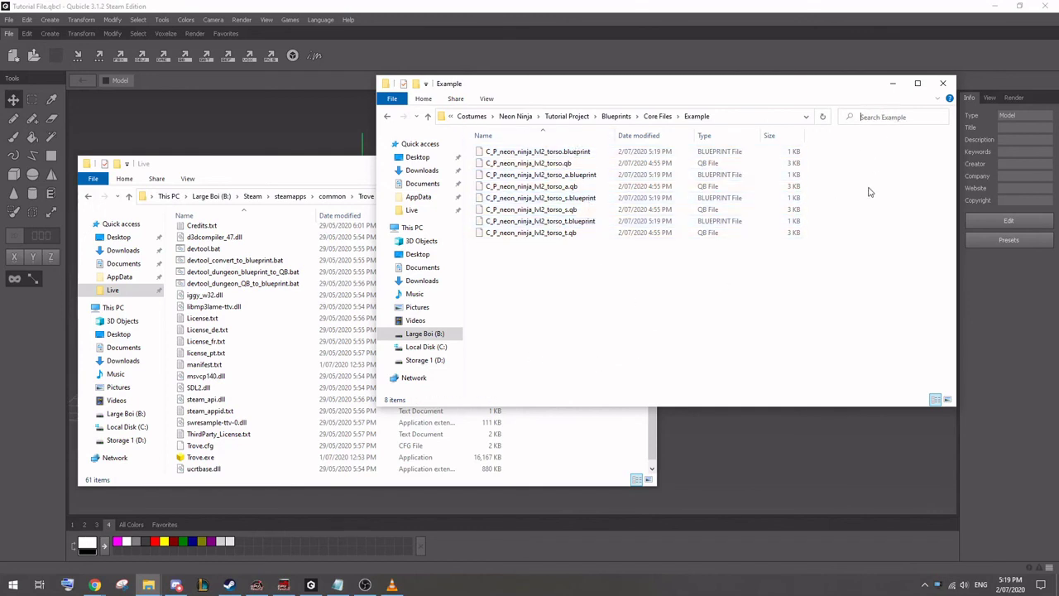
type(".bl")
type("ueprint")
key("Return")
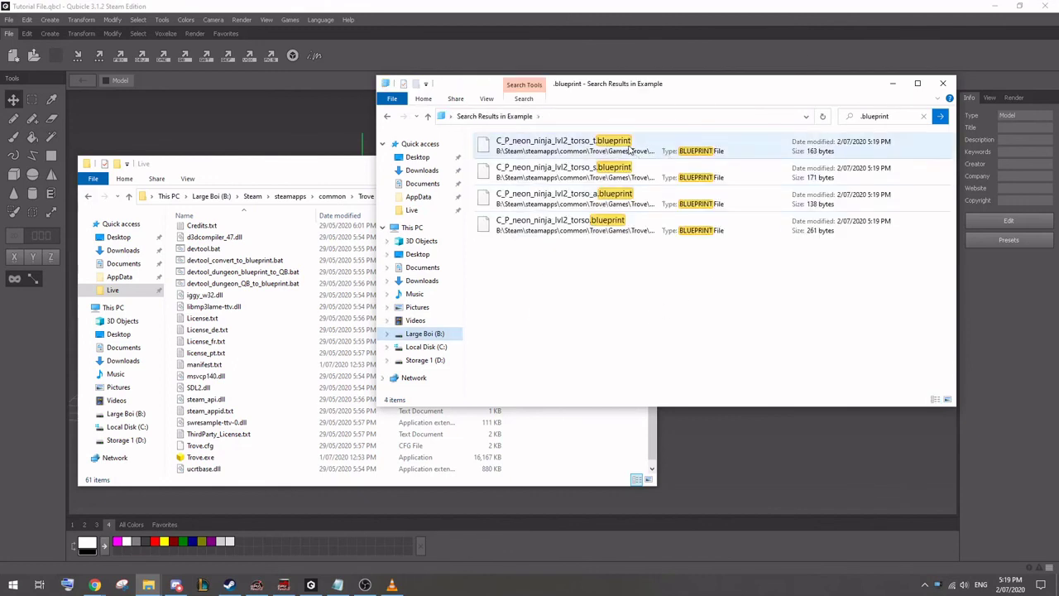
Select all the torso blueprint files in the search results, then deselect them and clear the search text.
left_click(629, 154)
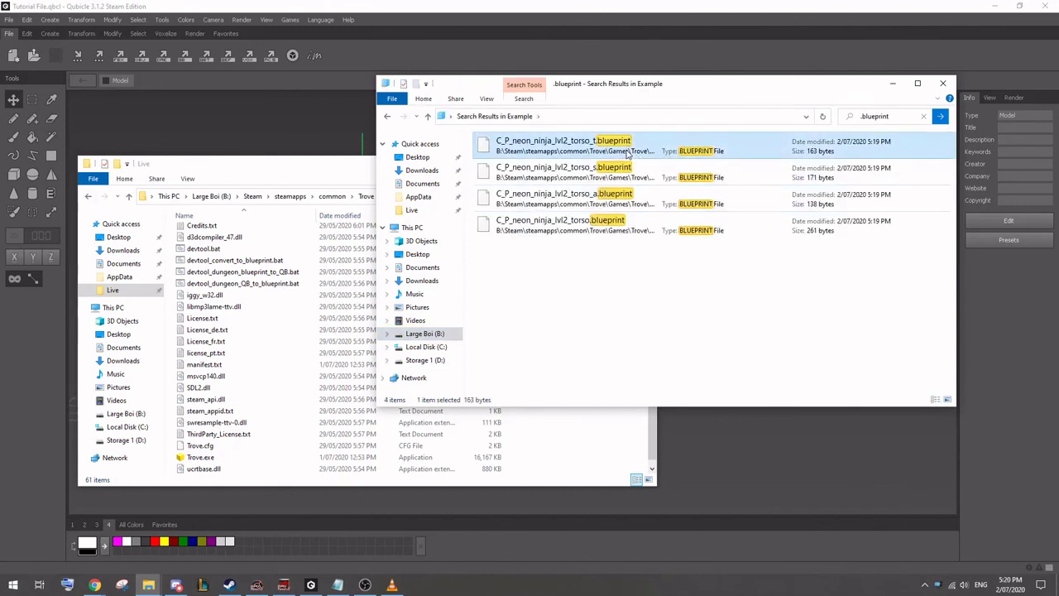
left_click(608, 233, "shift")
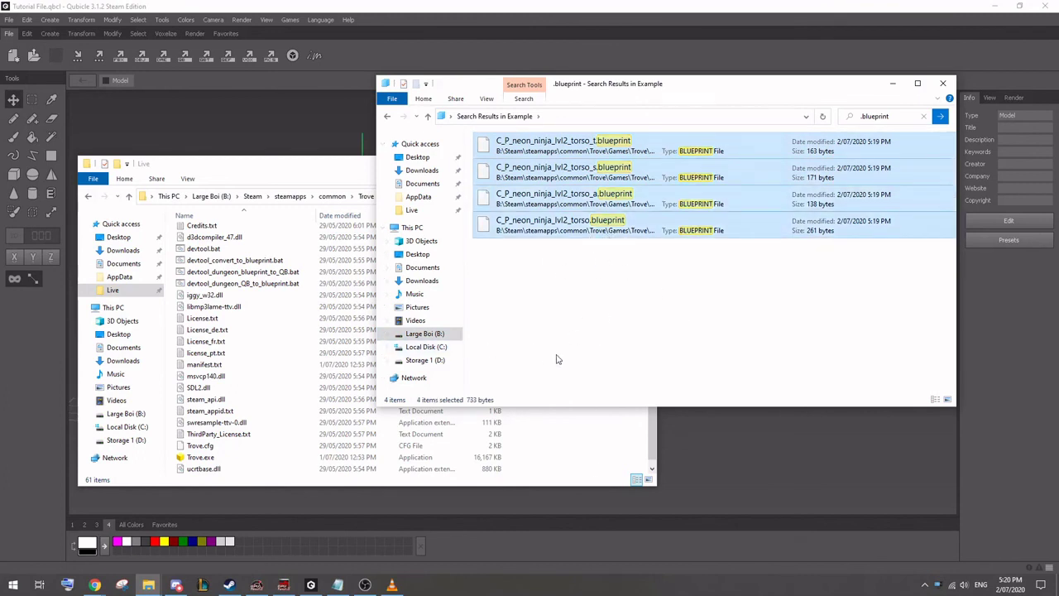
left_click(622, 337)
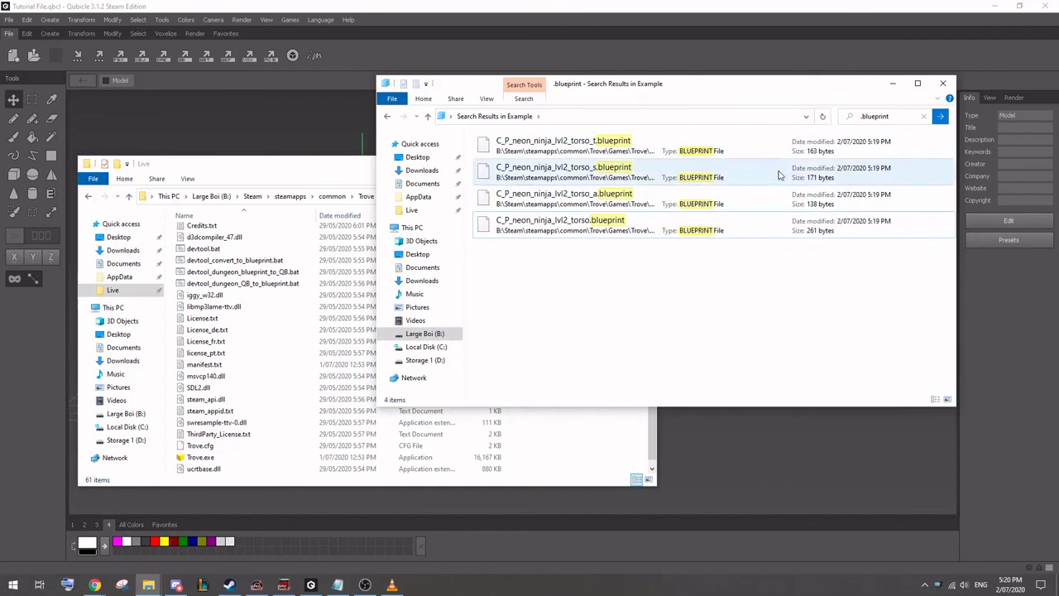
left_click(923, 119)
left_click(736, 316)
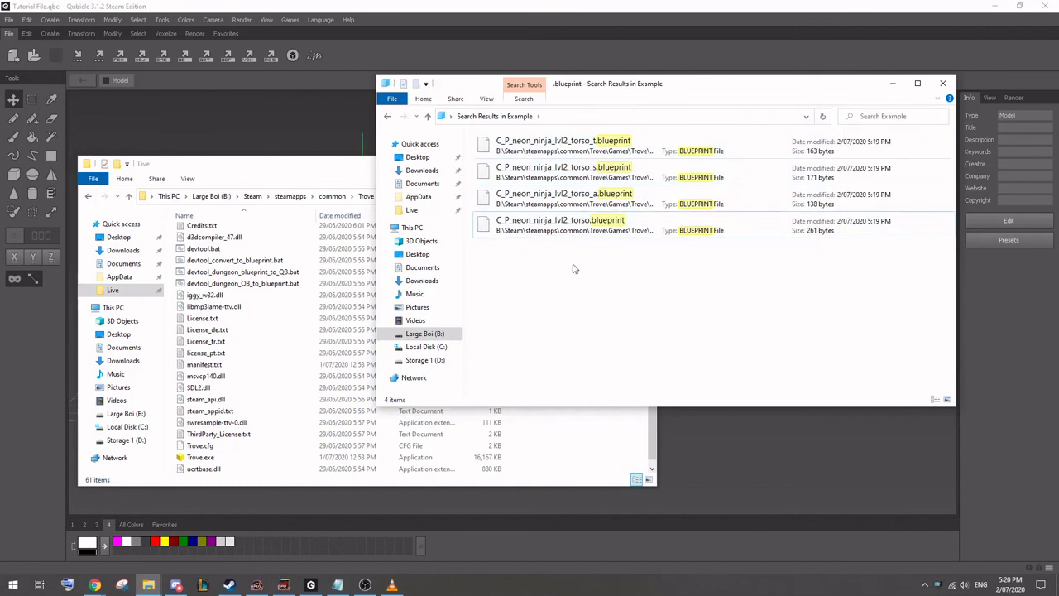